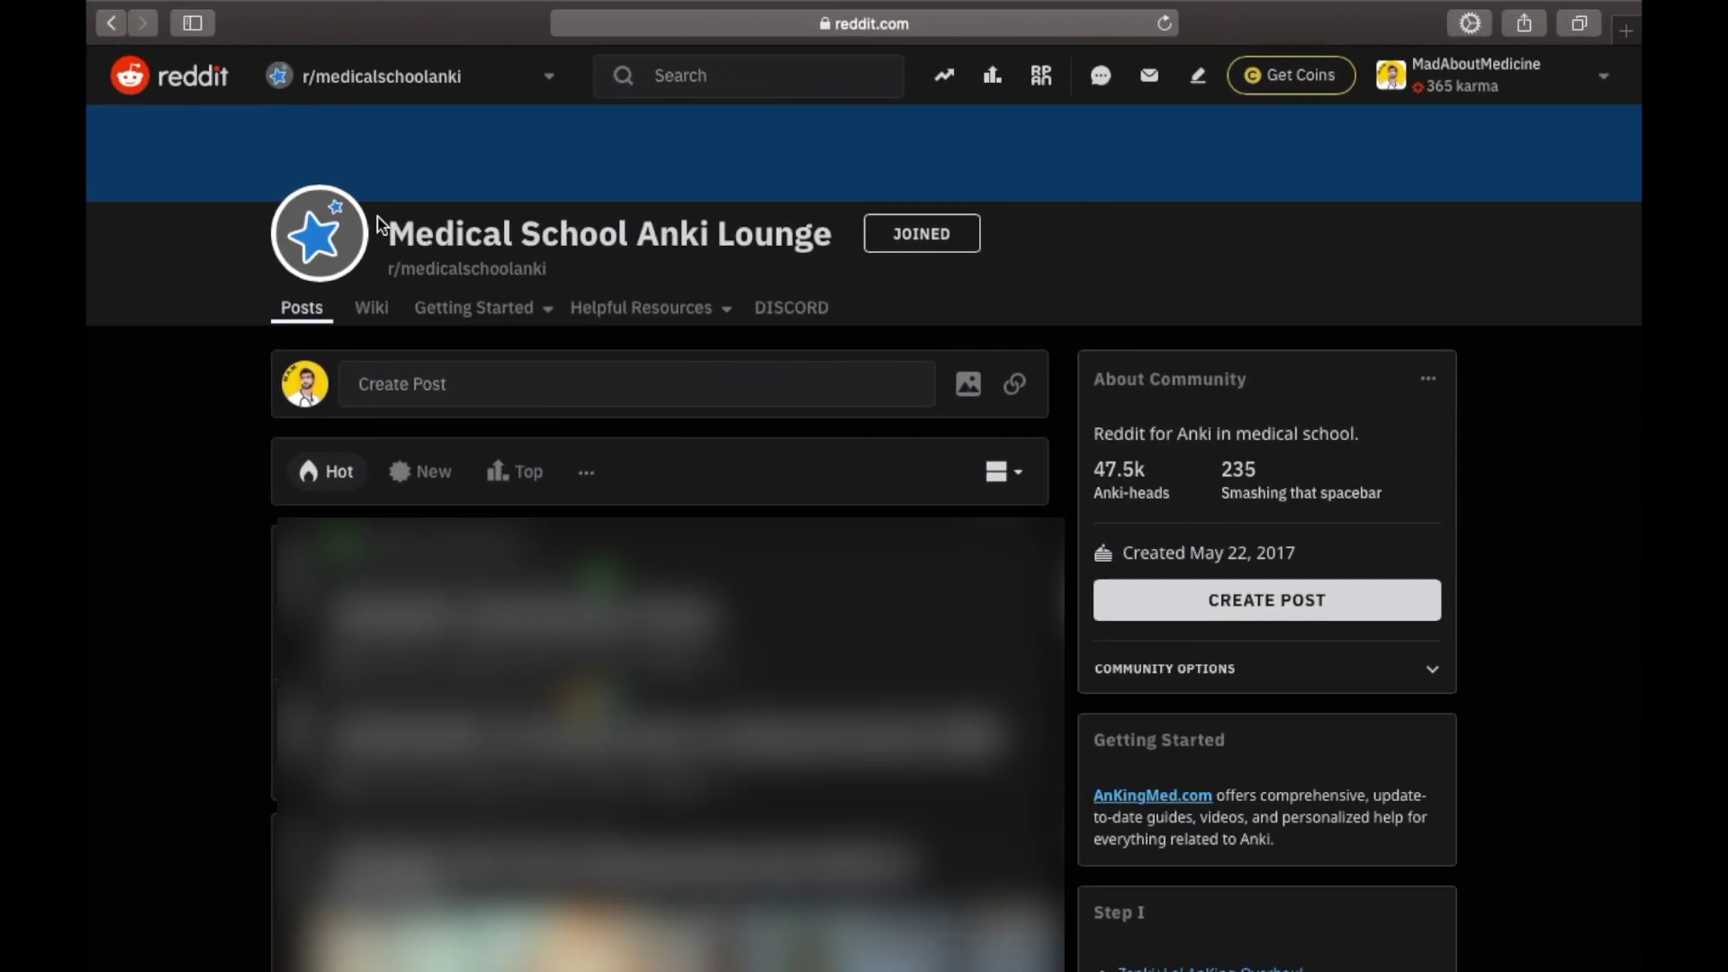
Highlight the r/medicalschoolanki community name and scroll through the Zanki (Original) post
drag(393, 234, 814, 234)
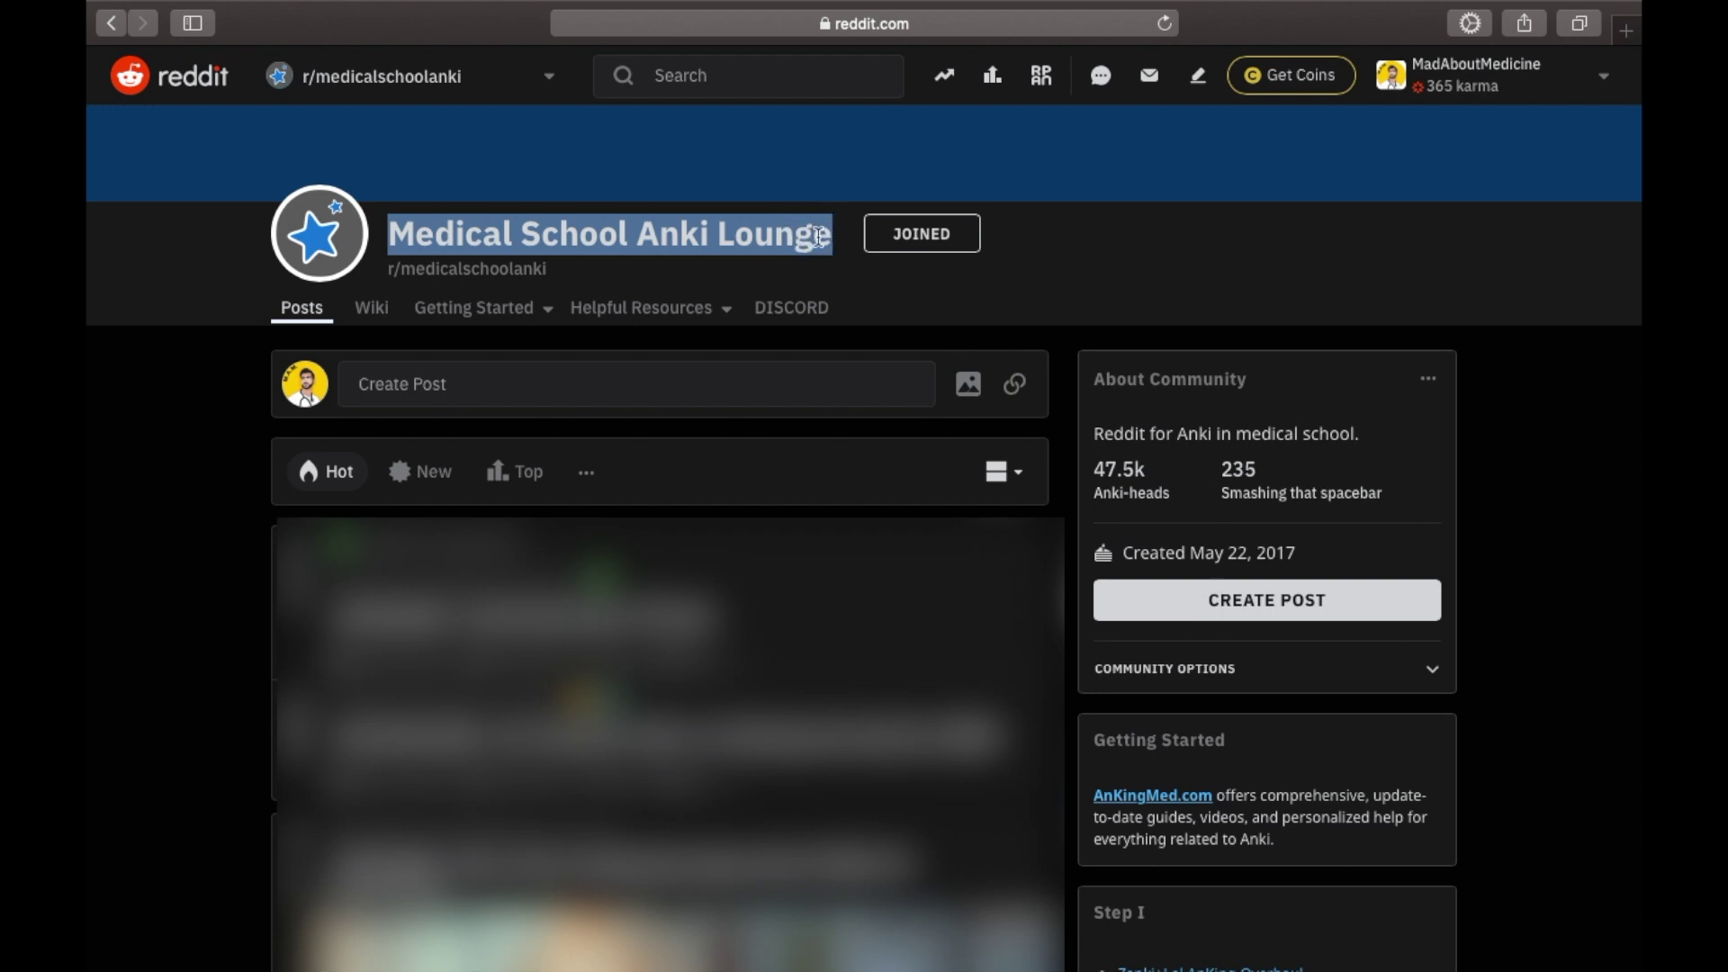
drag(545, 271, 388, 270)
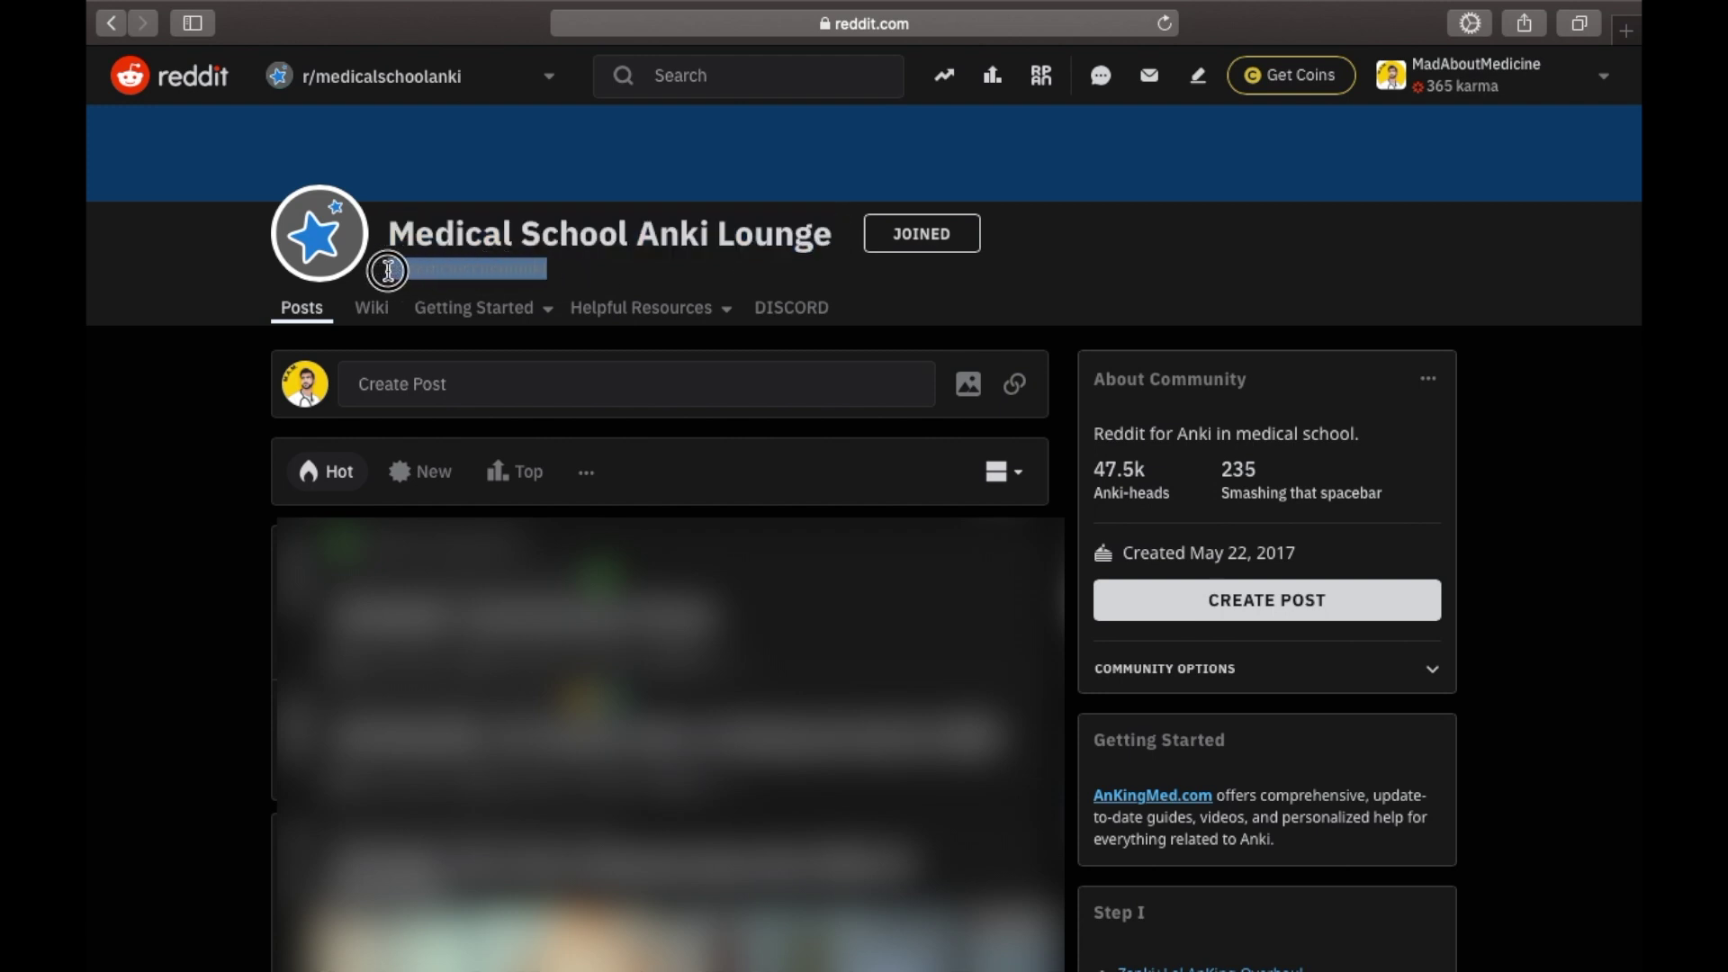
click(587, 274)
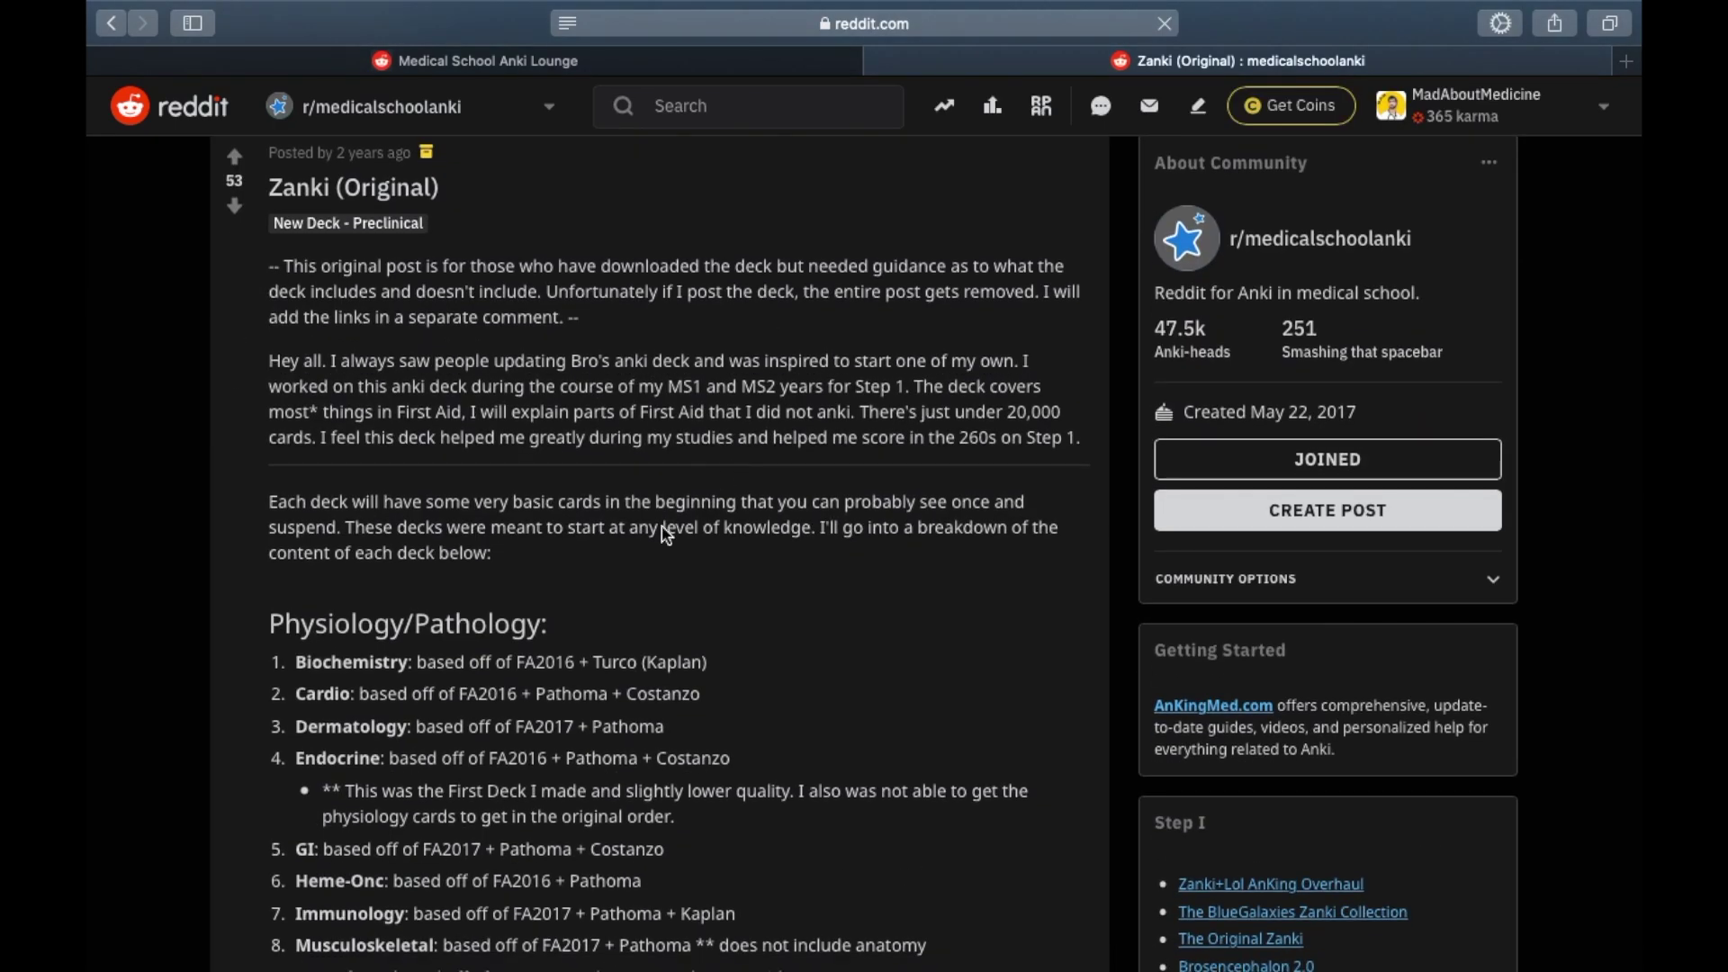
scroll(477, 583, down, 3)
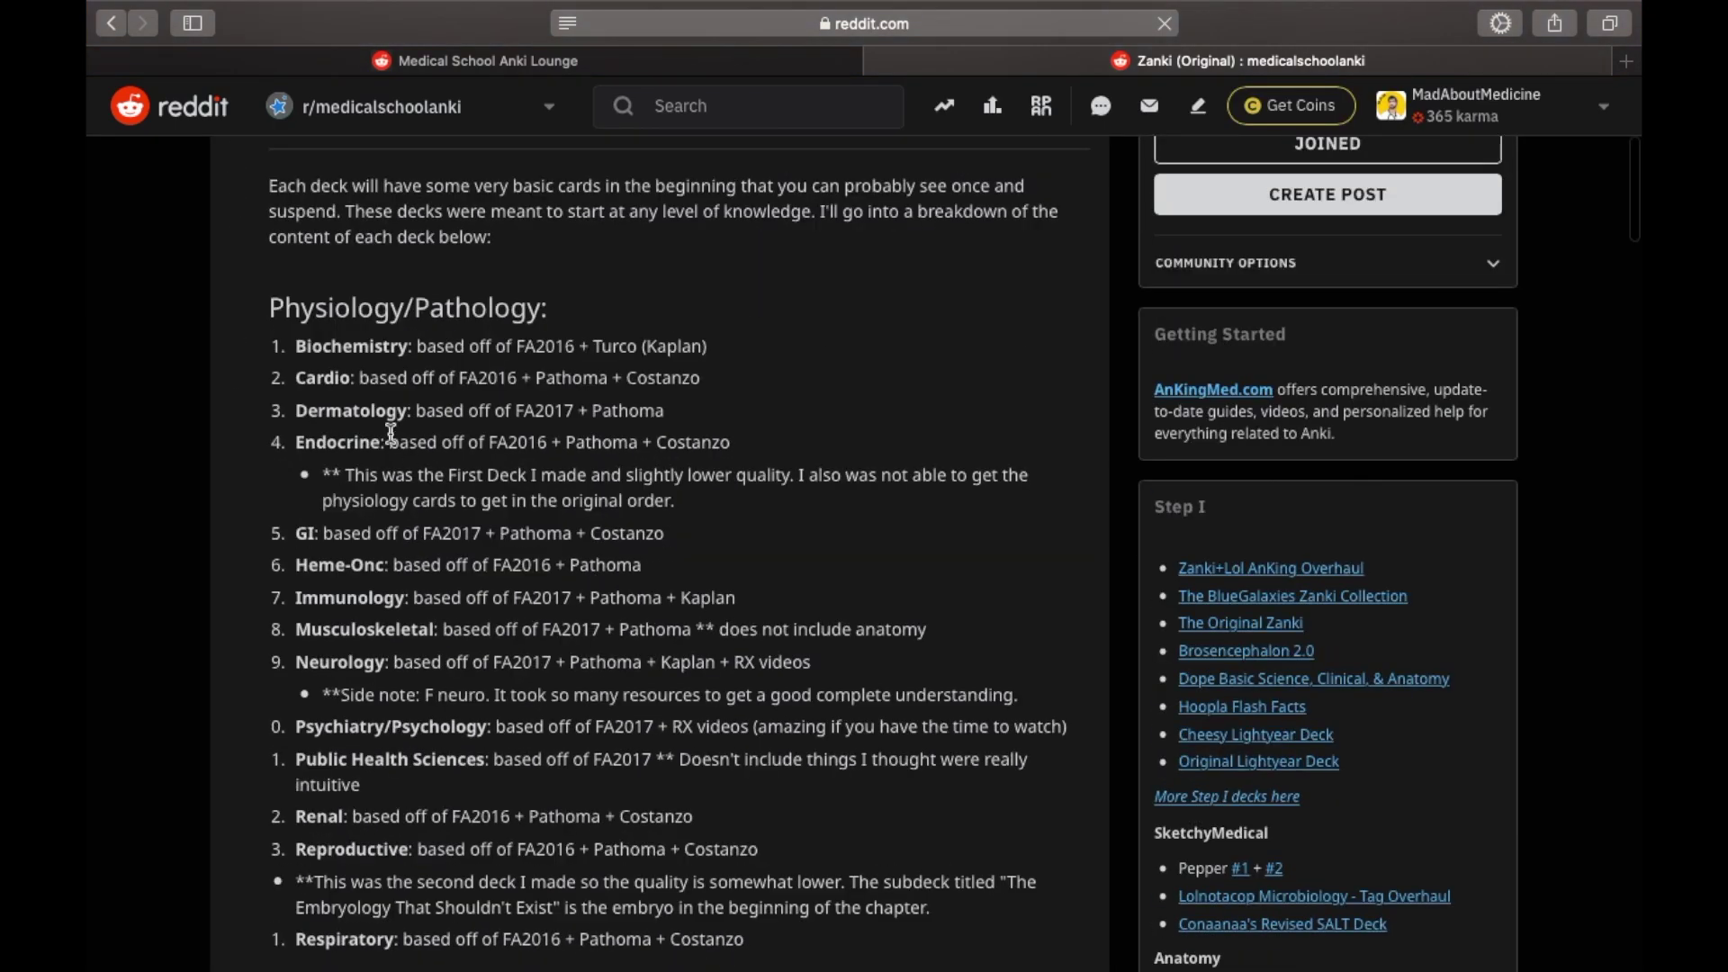
scroll(510, 655, down, 15)
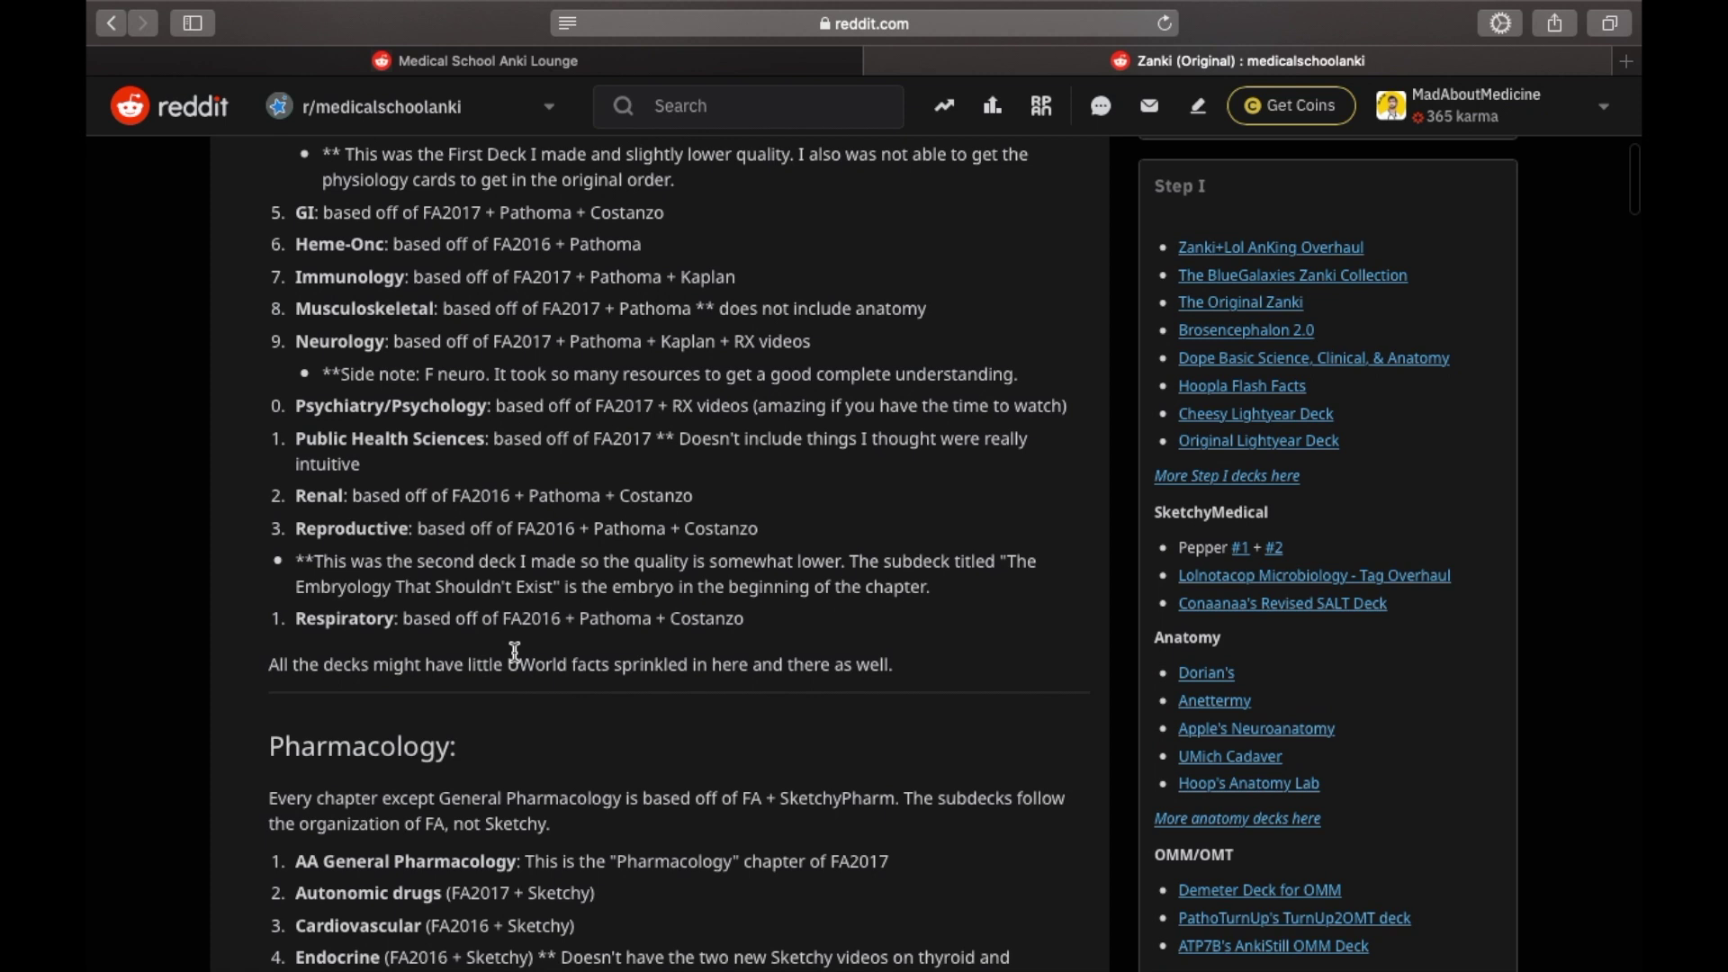
scroll(529, 649, down, 4)
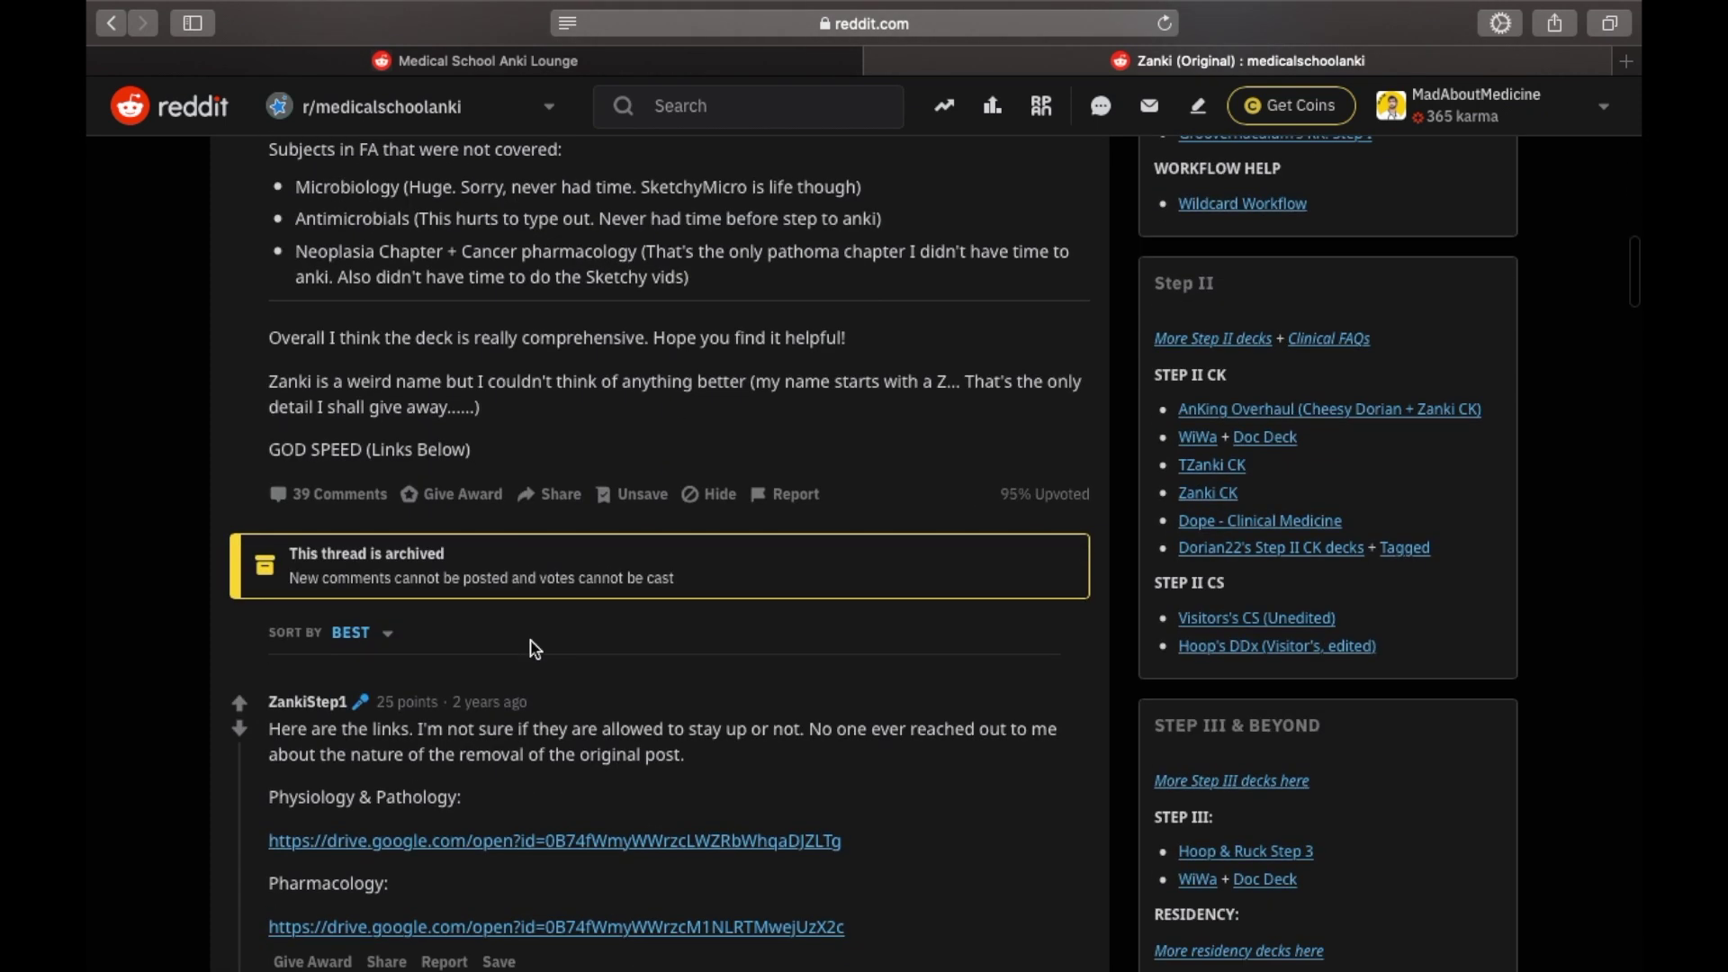
scroll(522, 304, up, 9)
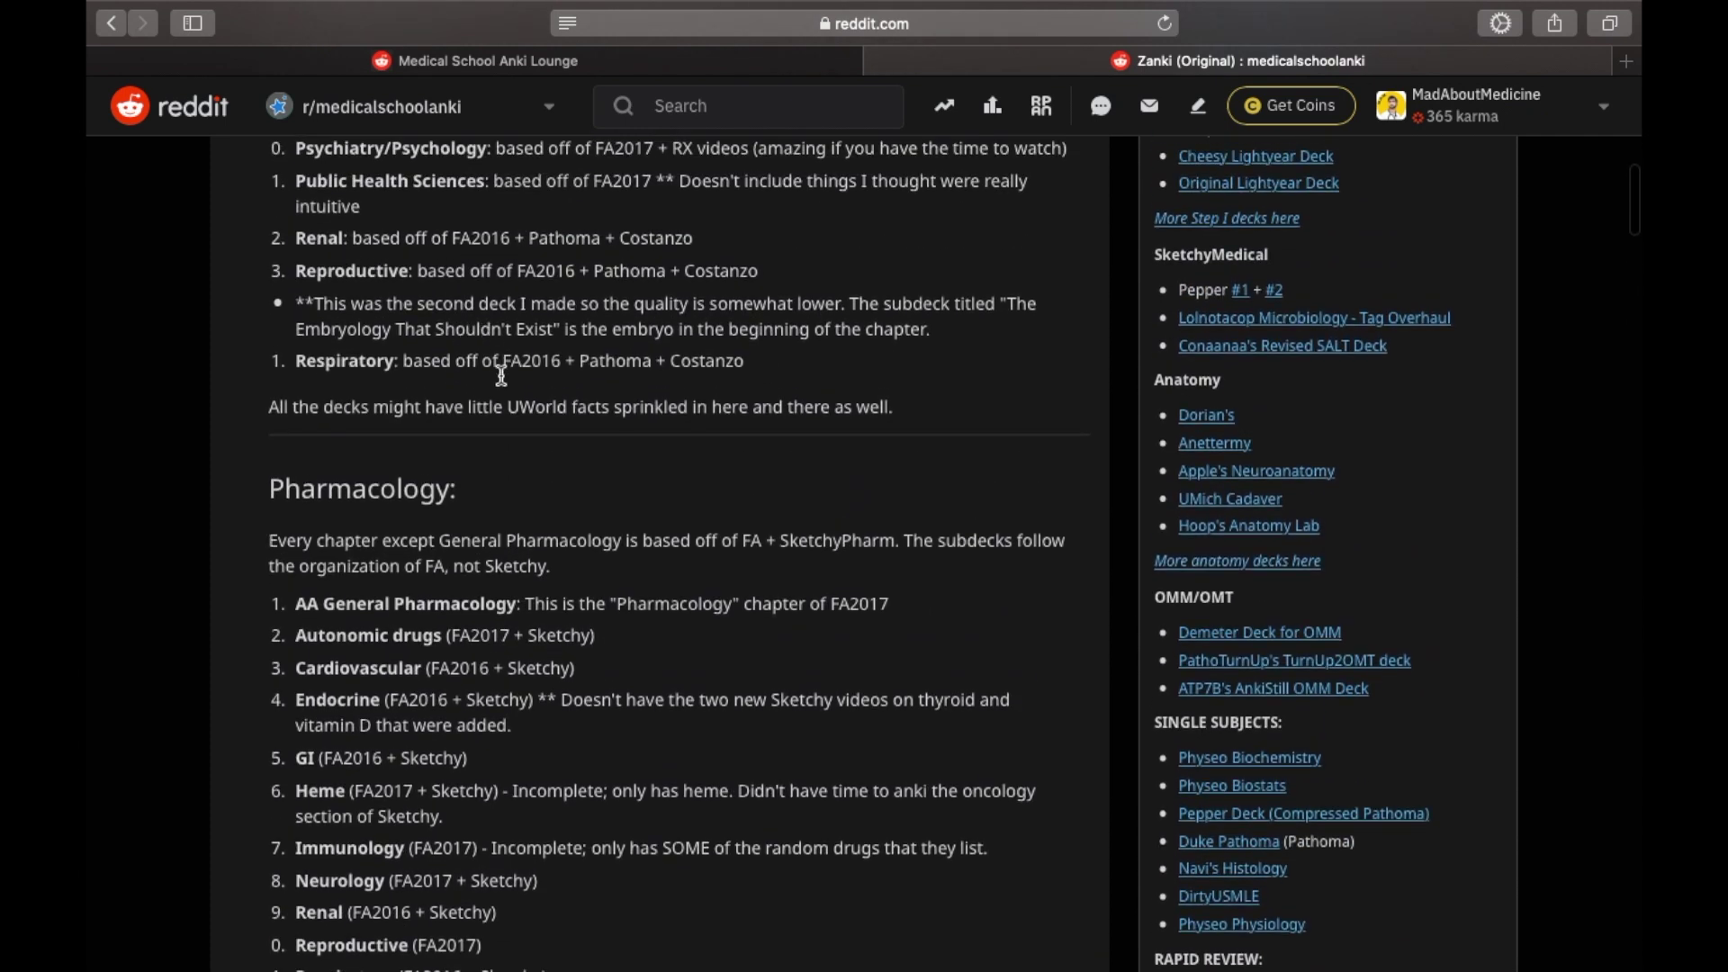
scroll(558, 396, down, 5)
scroll(566, 414, down, 5)
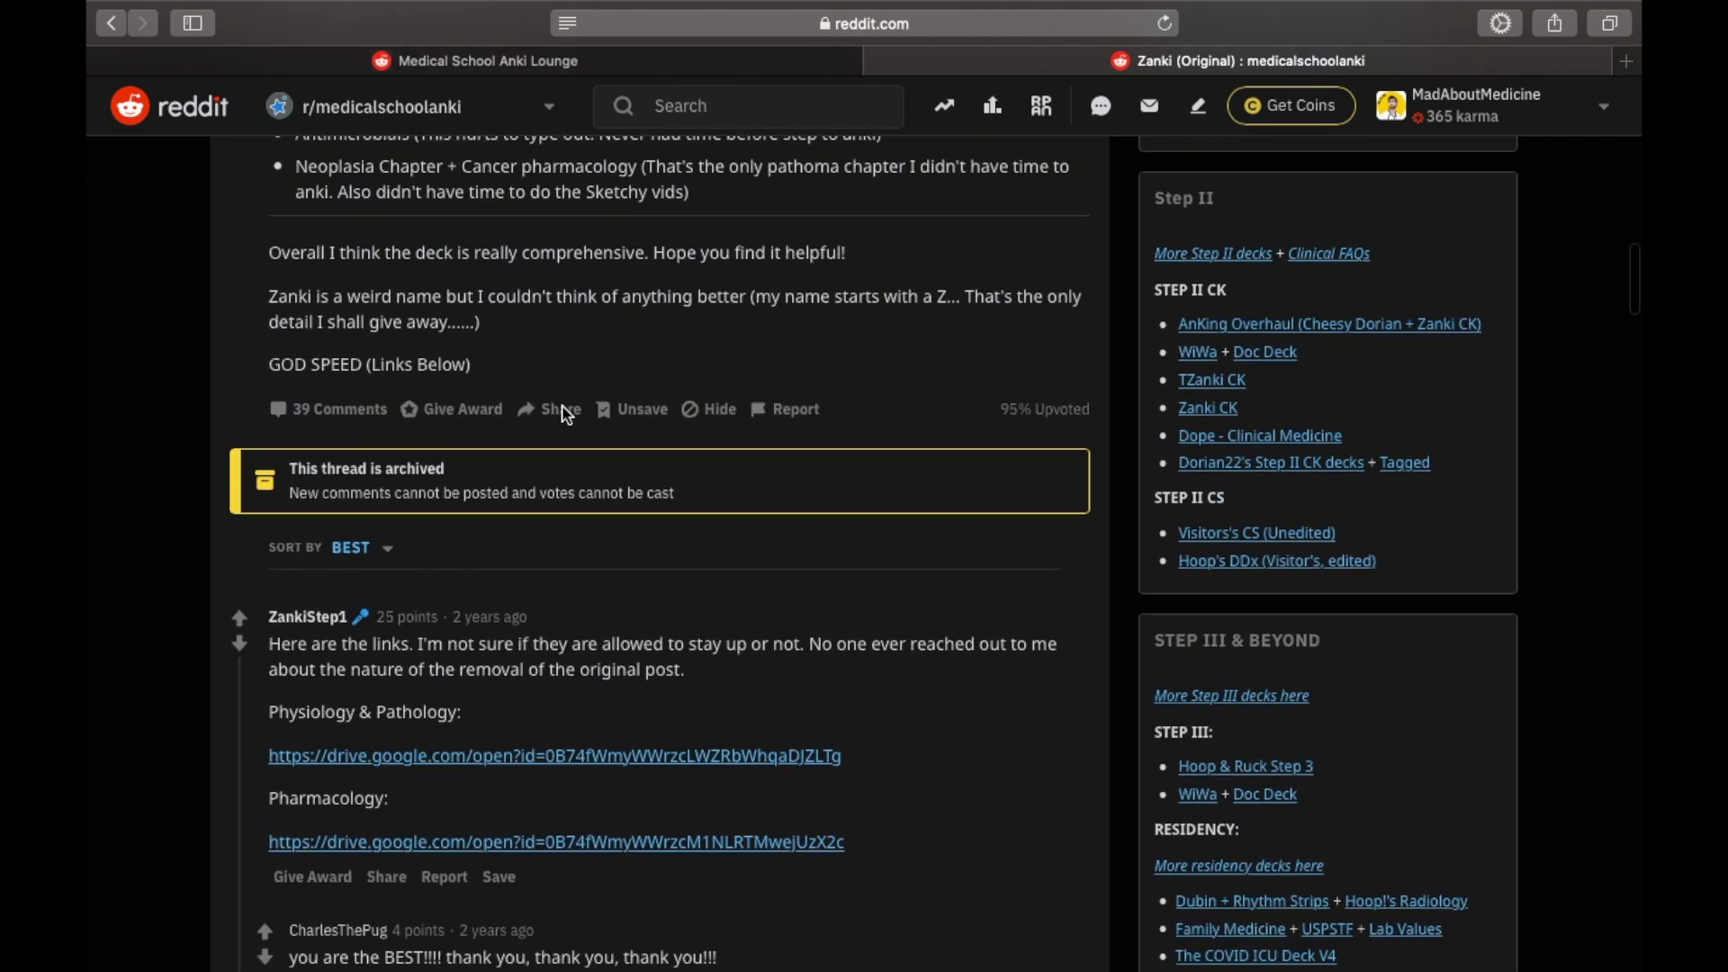
Highlight the GOD SPEED and Physiology & Pathology download lines, then import the AnKing deck file
triple_click(375, 347)
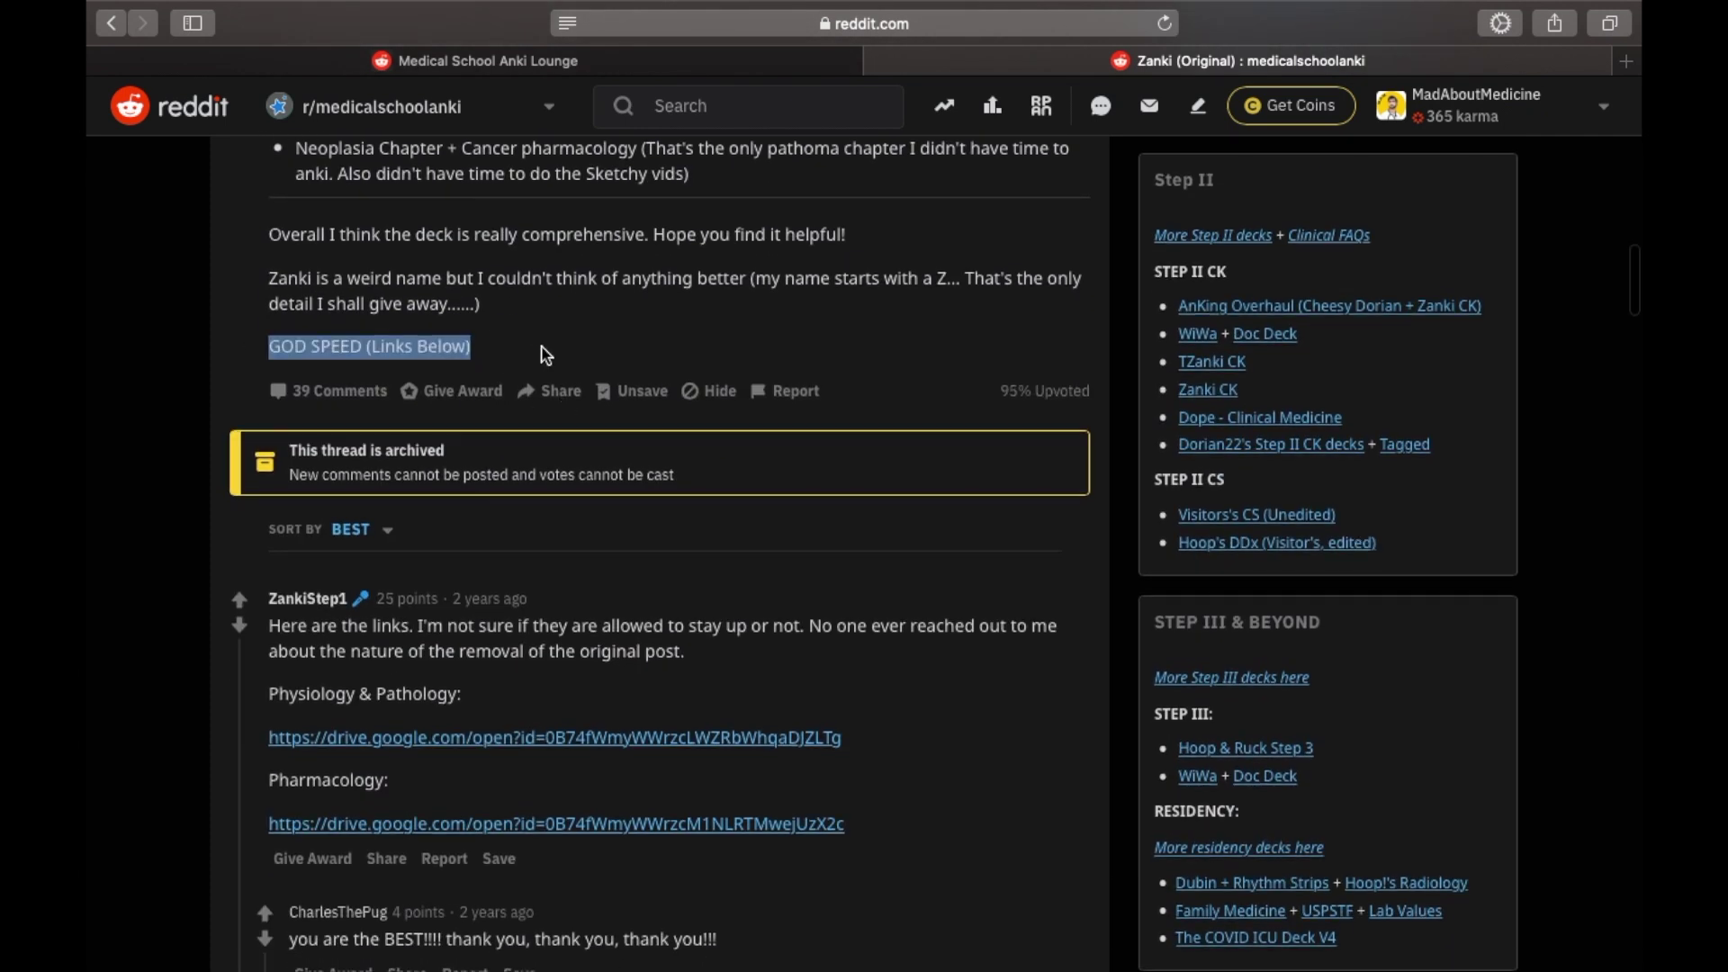
click(538, 382)
scroll(367, 524, down, 2)
triple_click(324, 525)
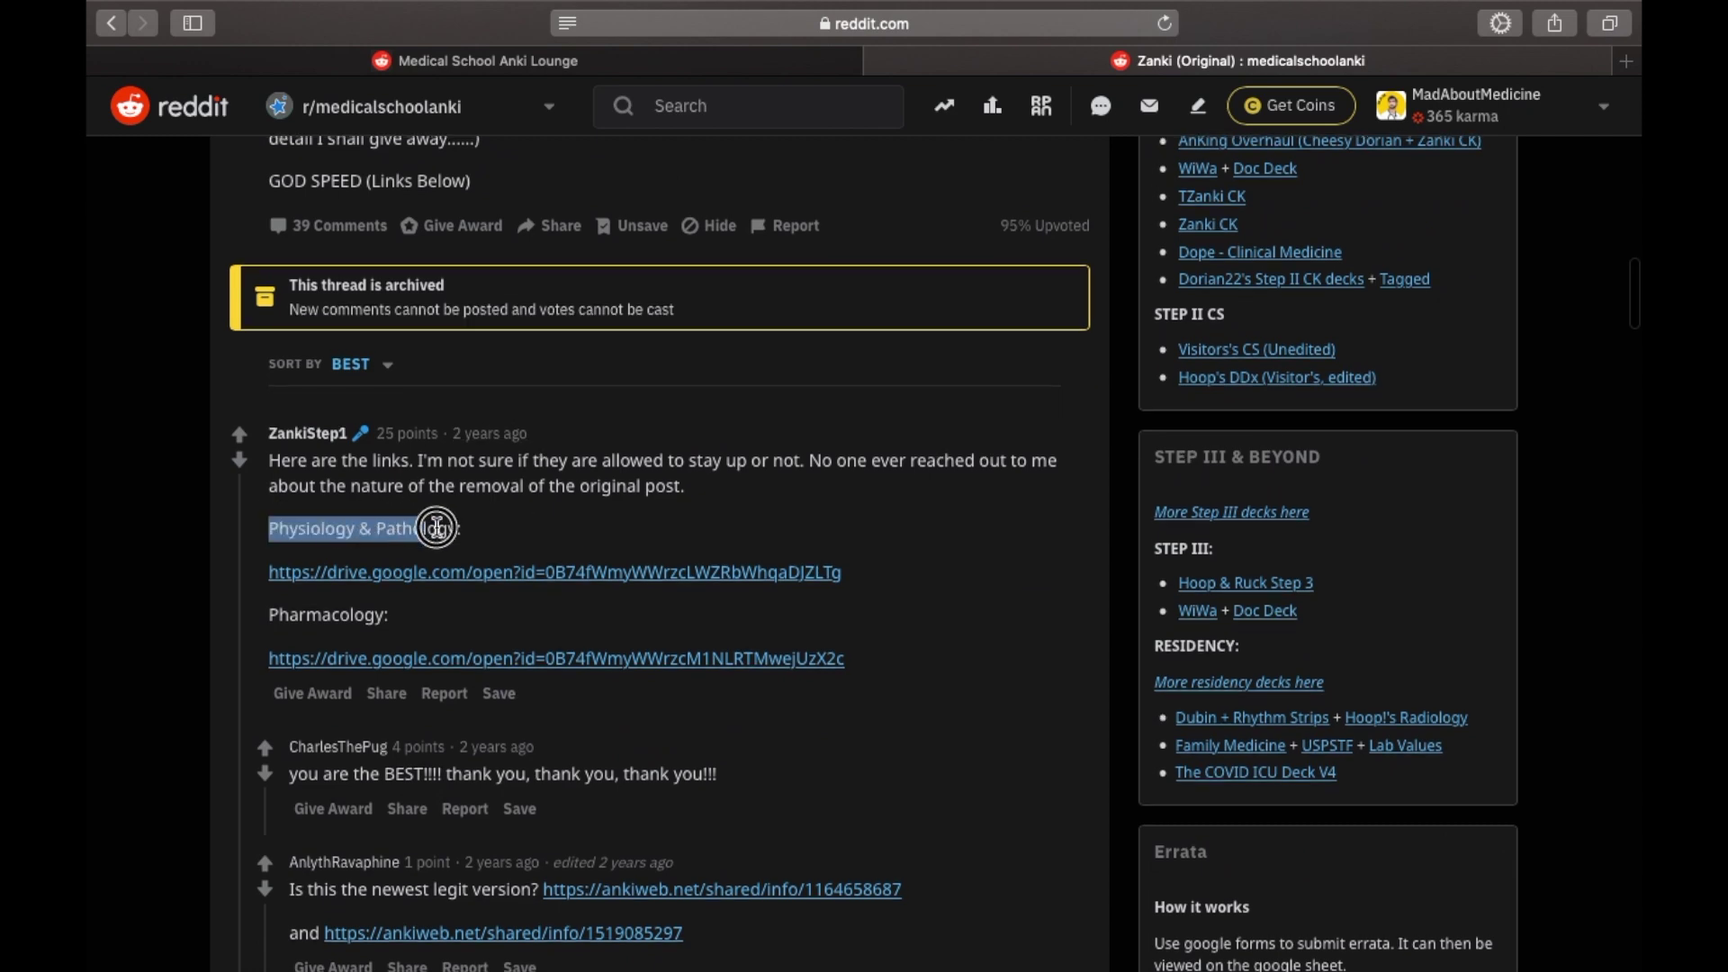
drag(324, 525, 990, 659)
click(984, 686)
scroll(994, 671, up, 9)
scroll(994, 670, up, 10)
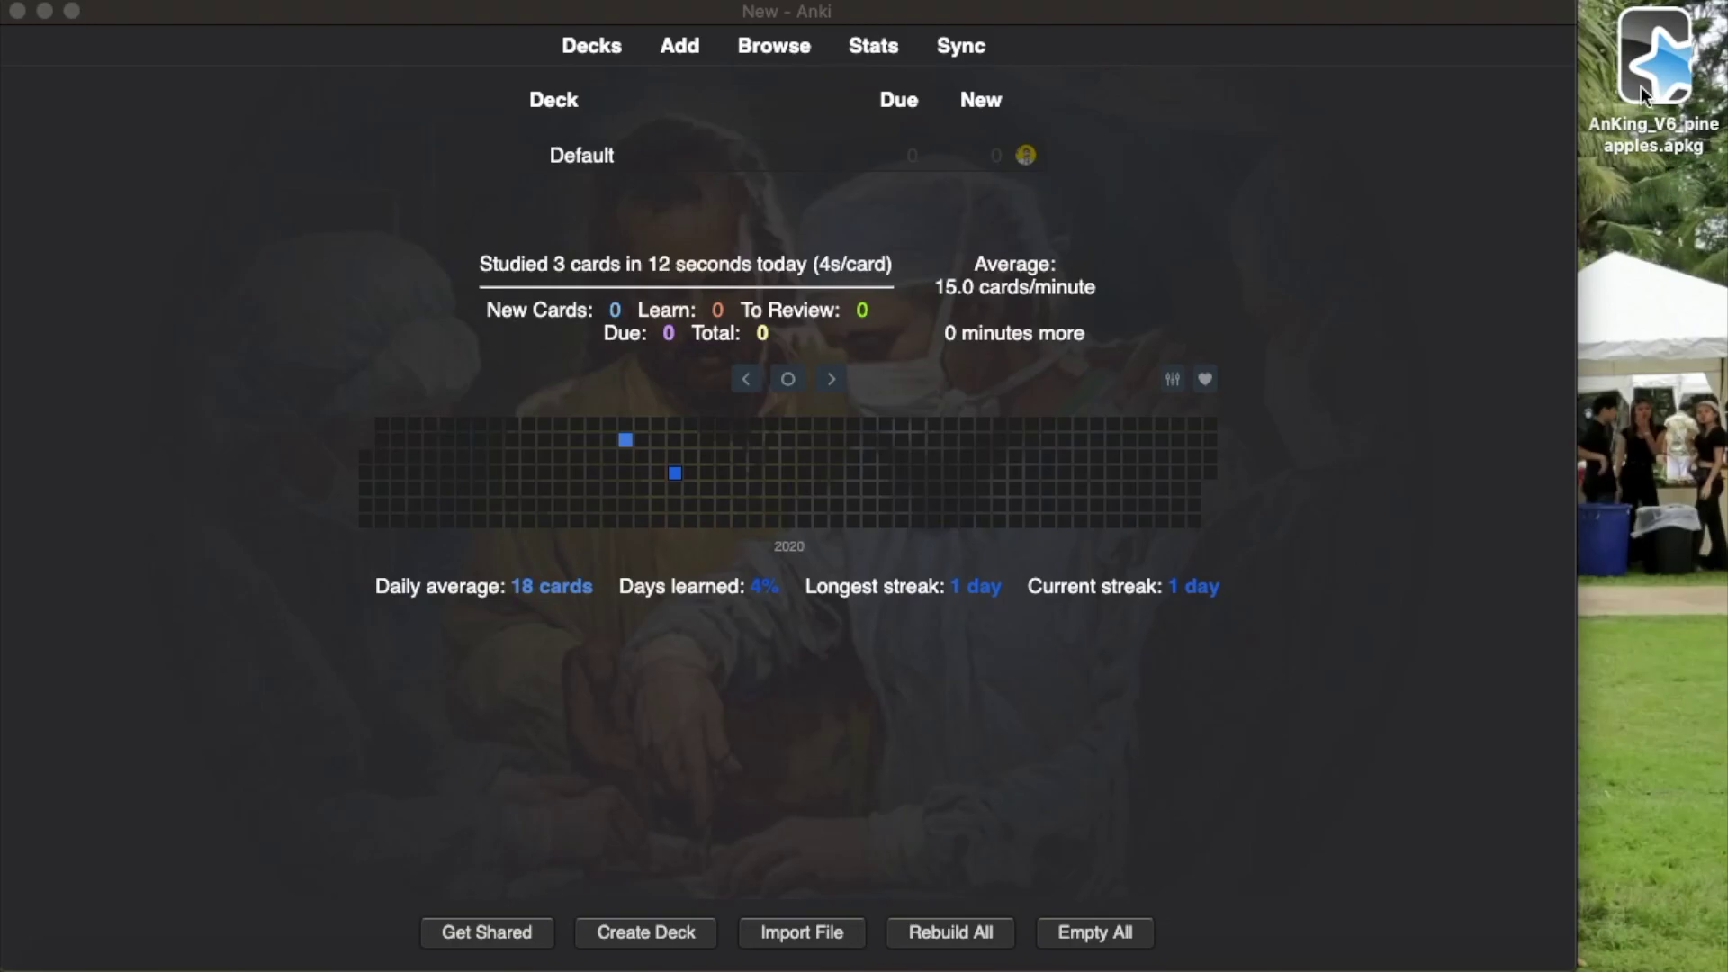
double_click(1643, 93)
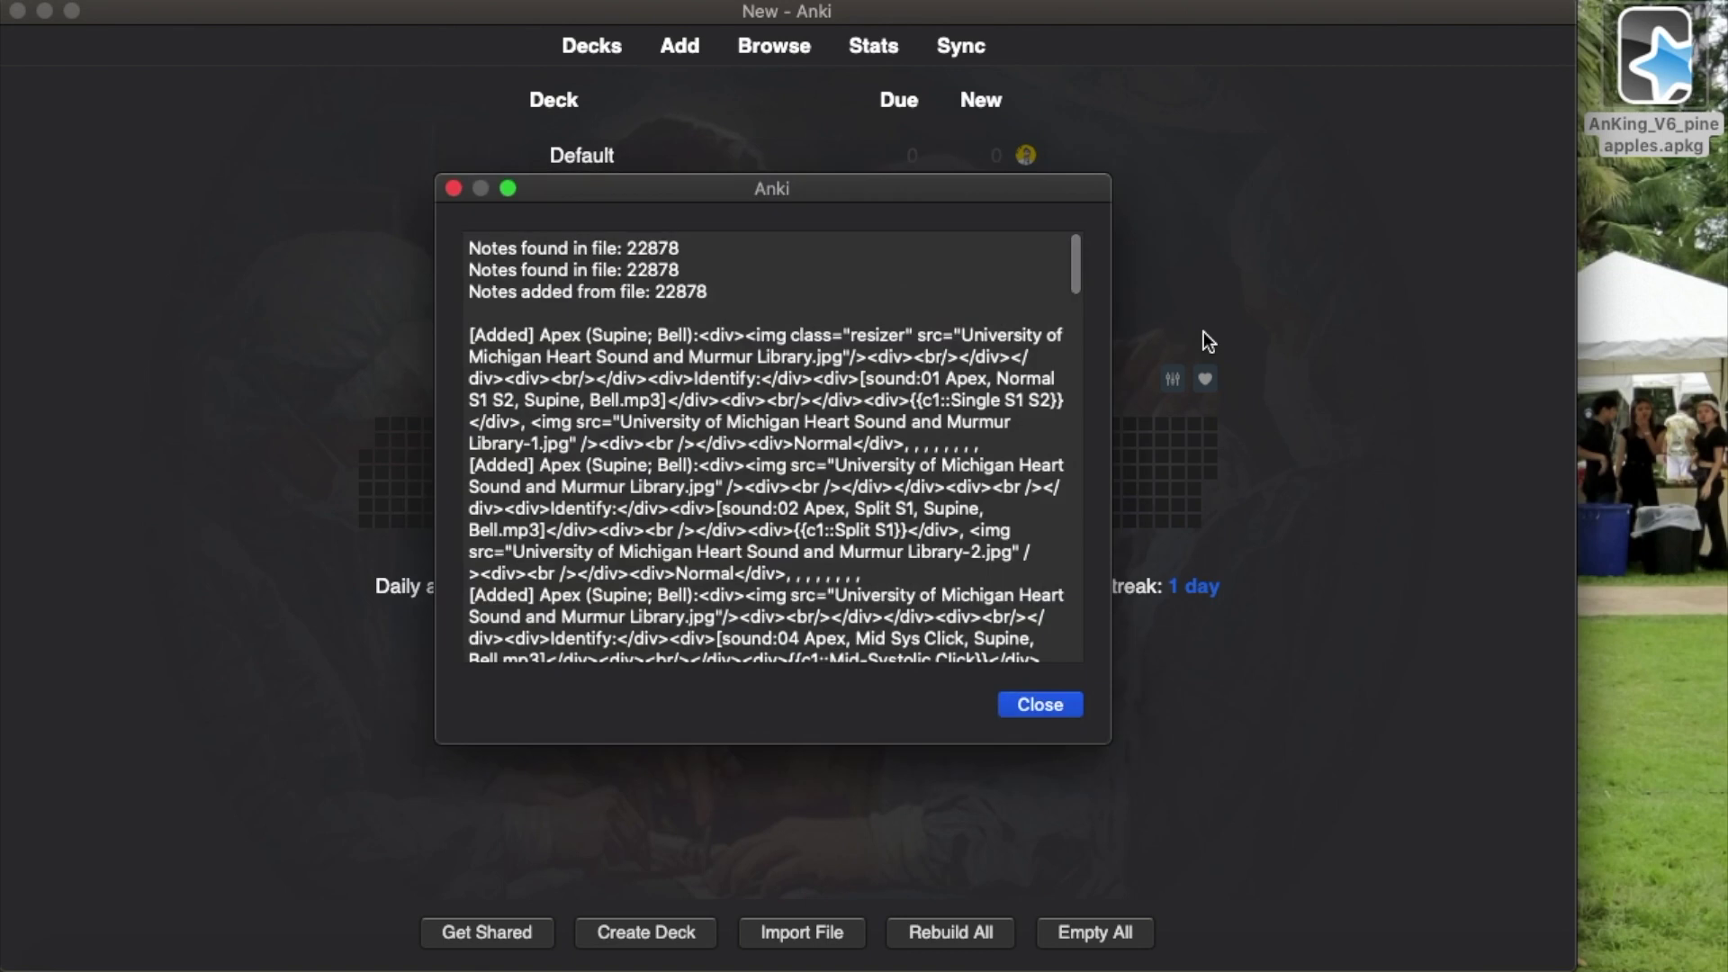
Dismiss the 22878-note import summary, open the AnKing deck overview and view its source decks
click(1040, 704)
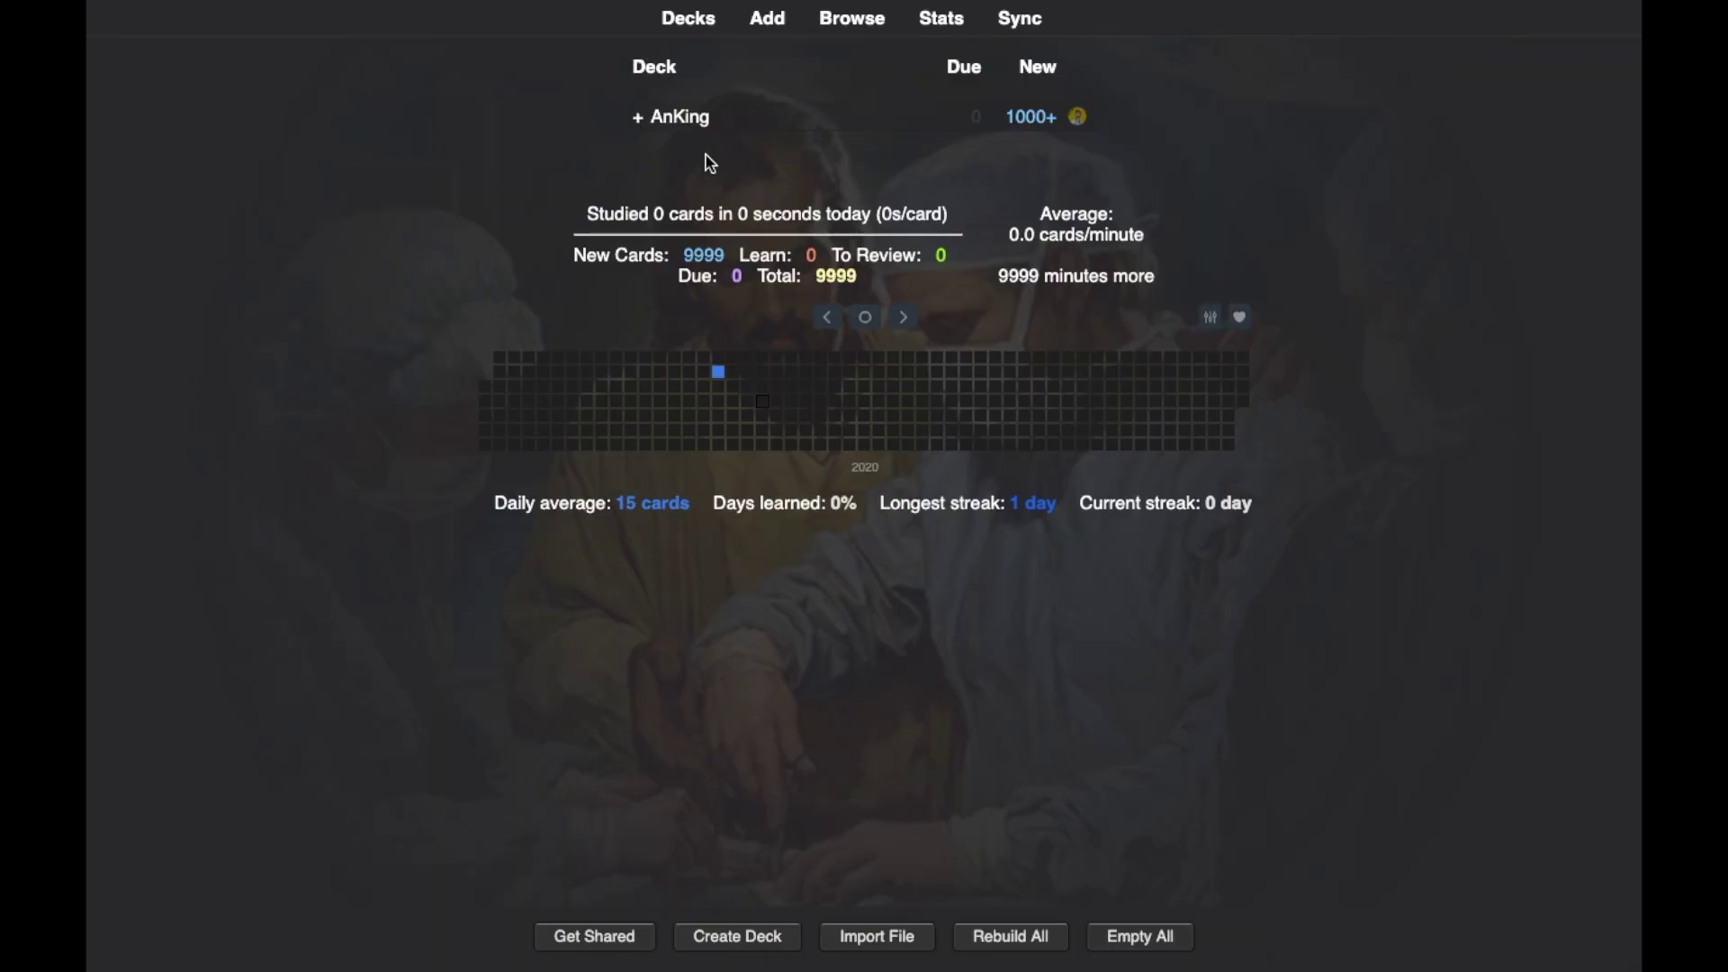
click(684, 119)
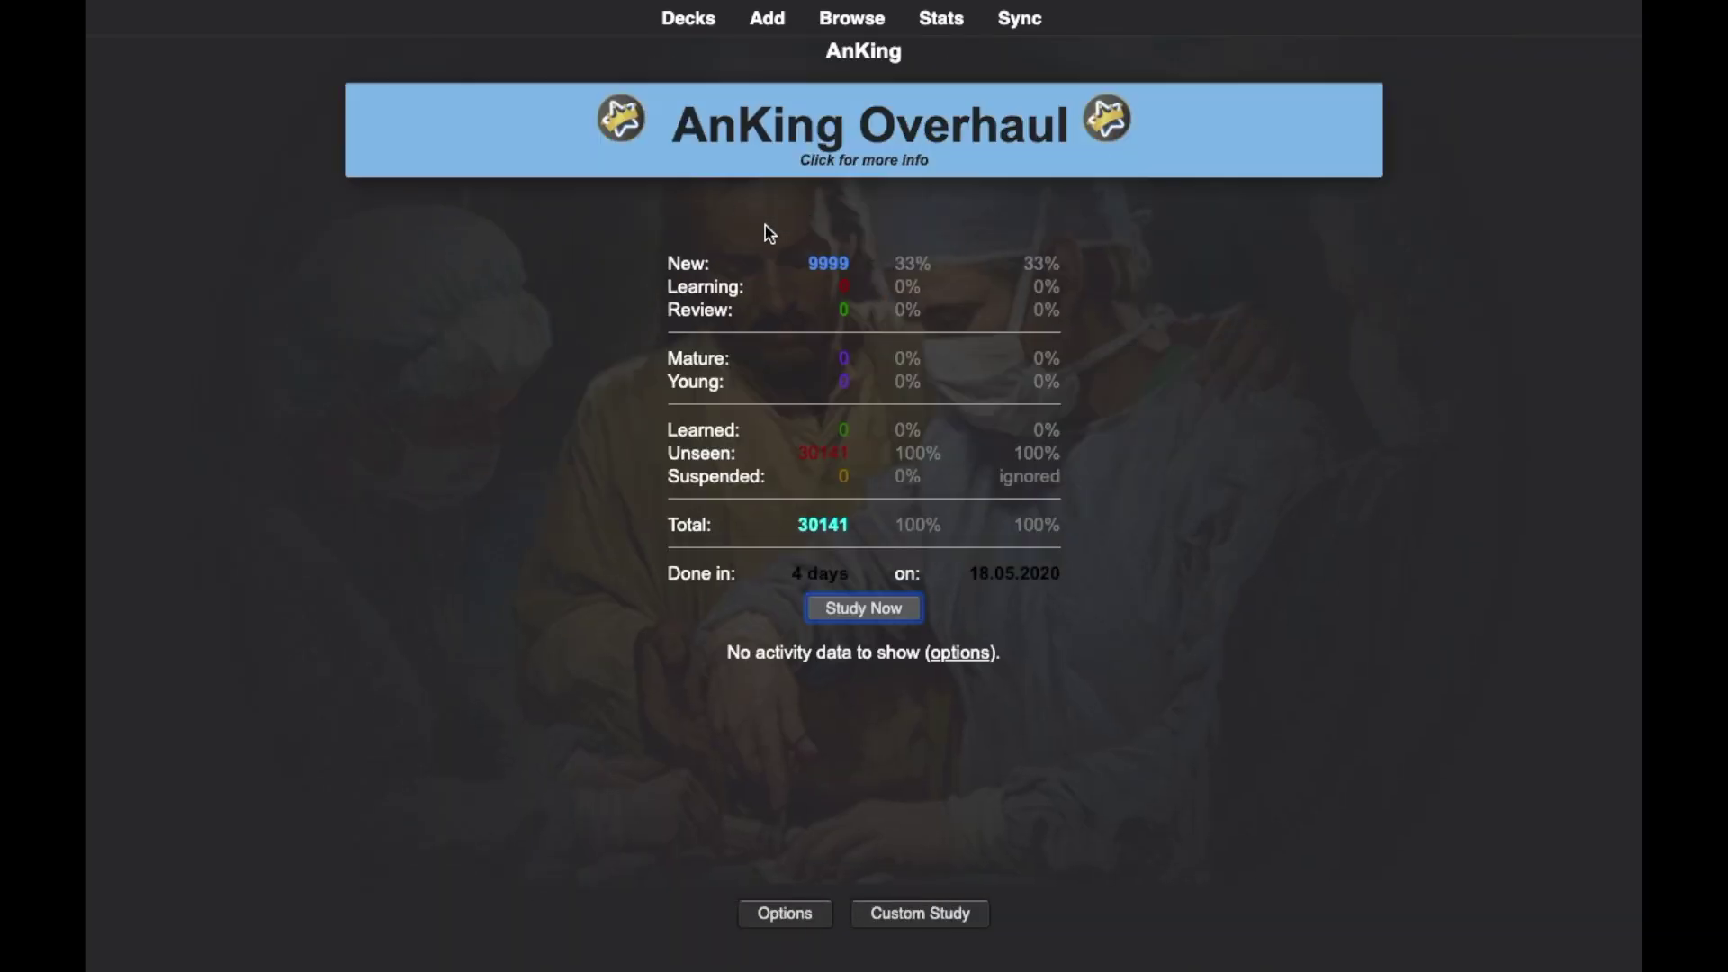
click(819, 155)
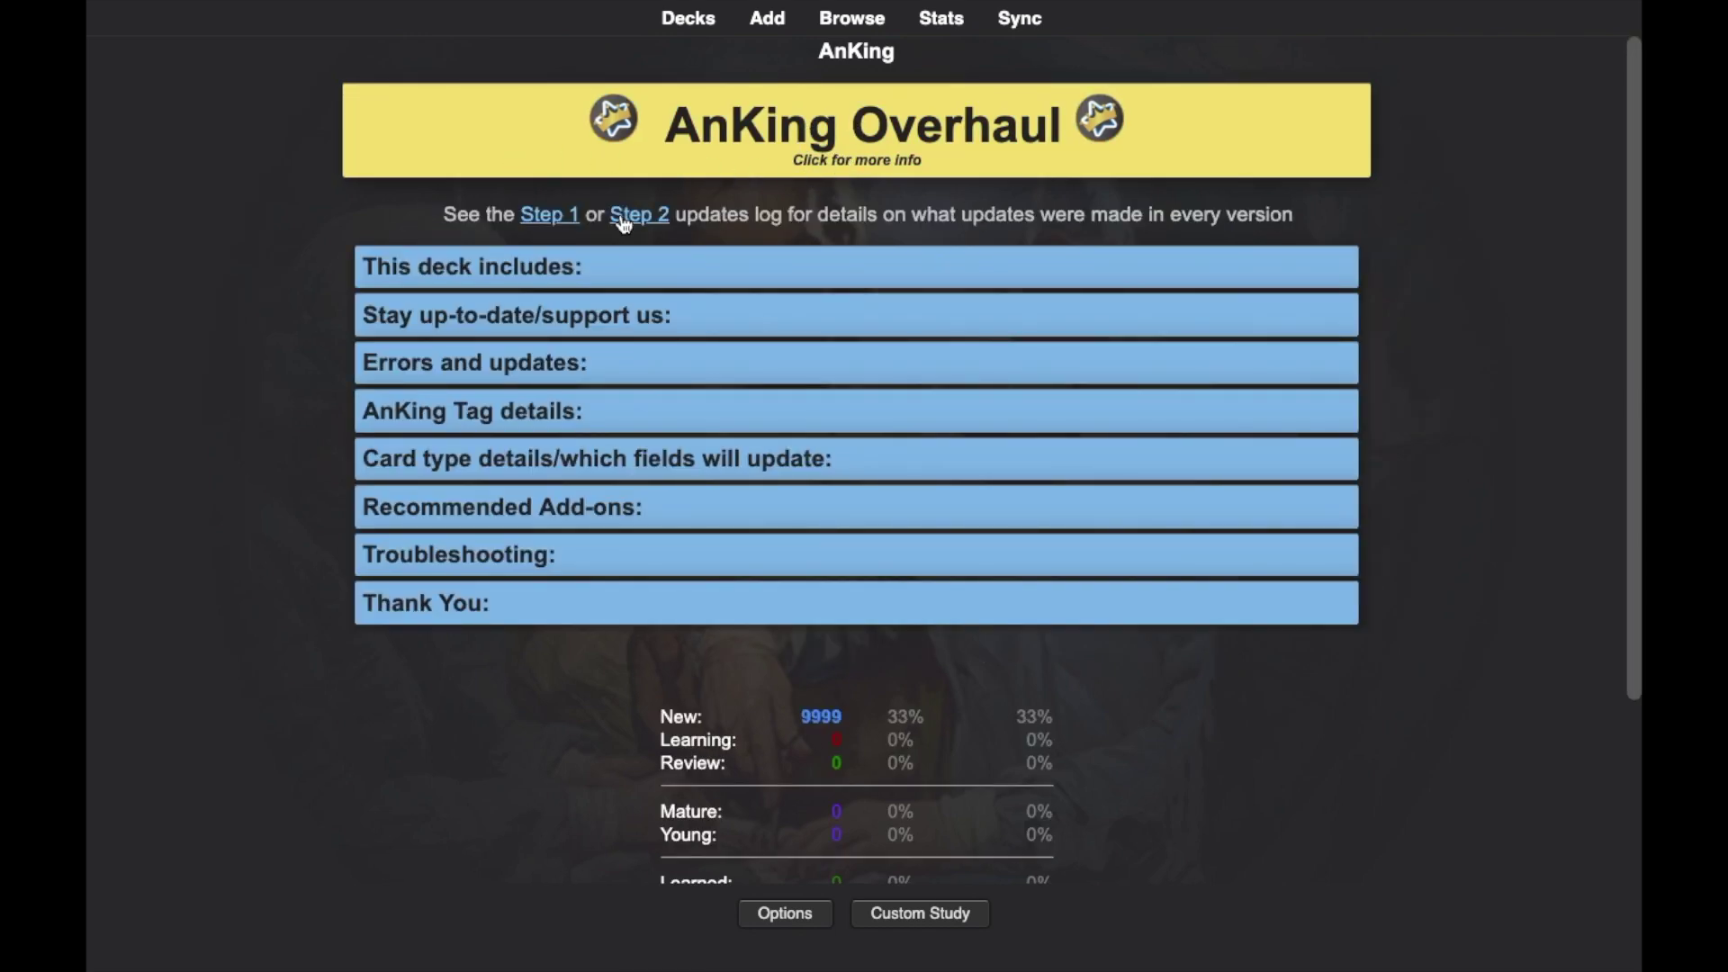
click(693, 281)
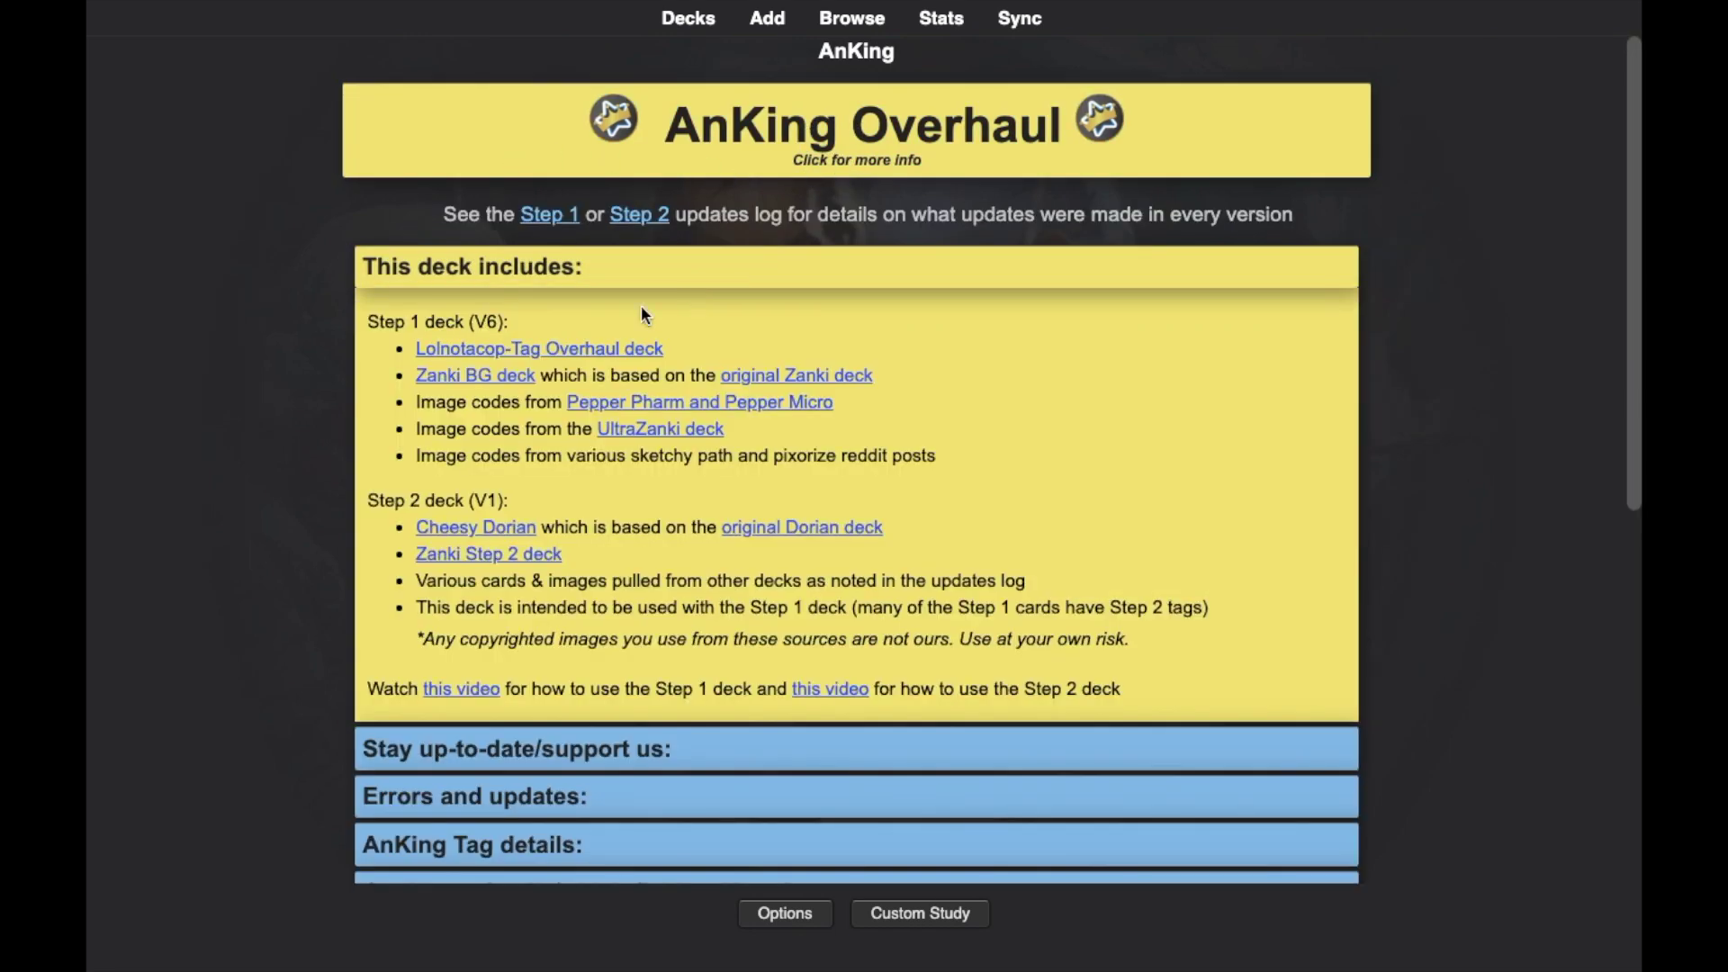
click(607, 354)
Check the AnKing Tag details and highlight the presenter's username in the contributor list
click(522, 414)
click(538, 418)
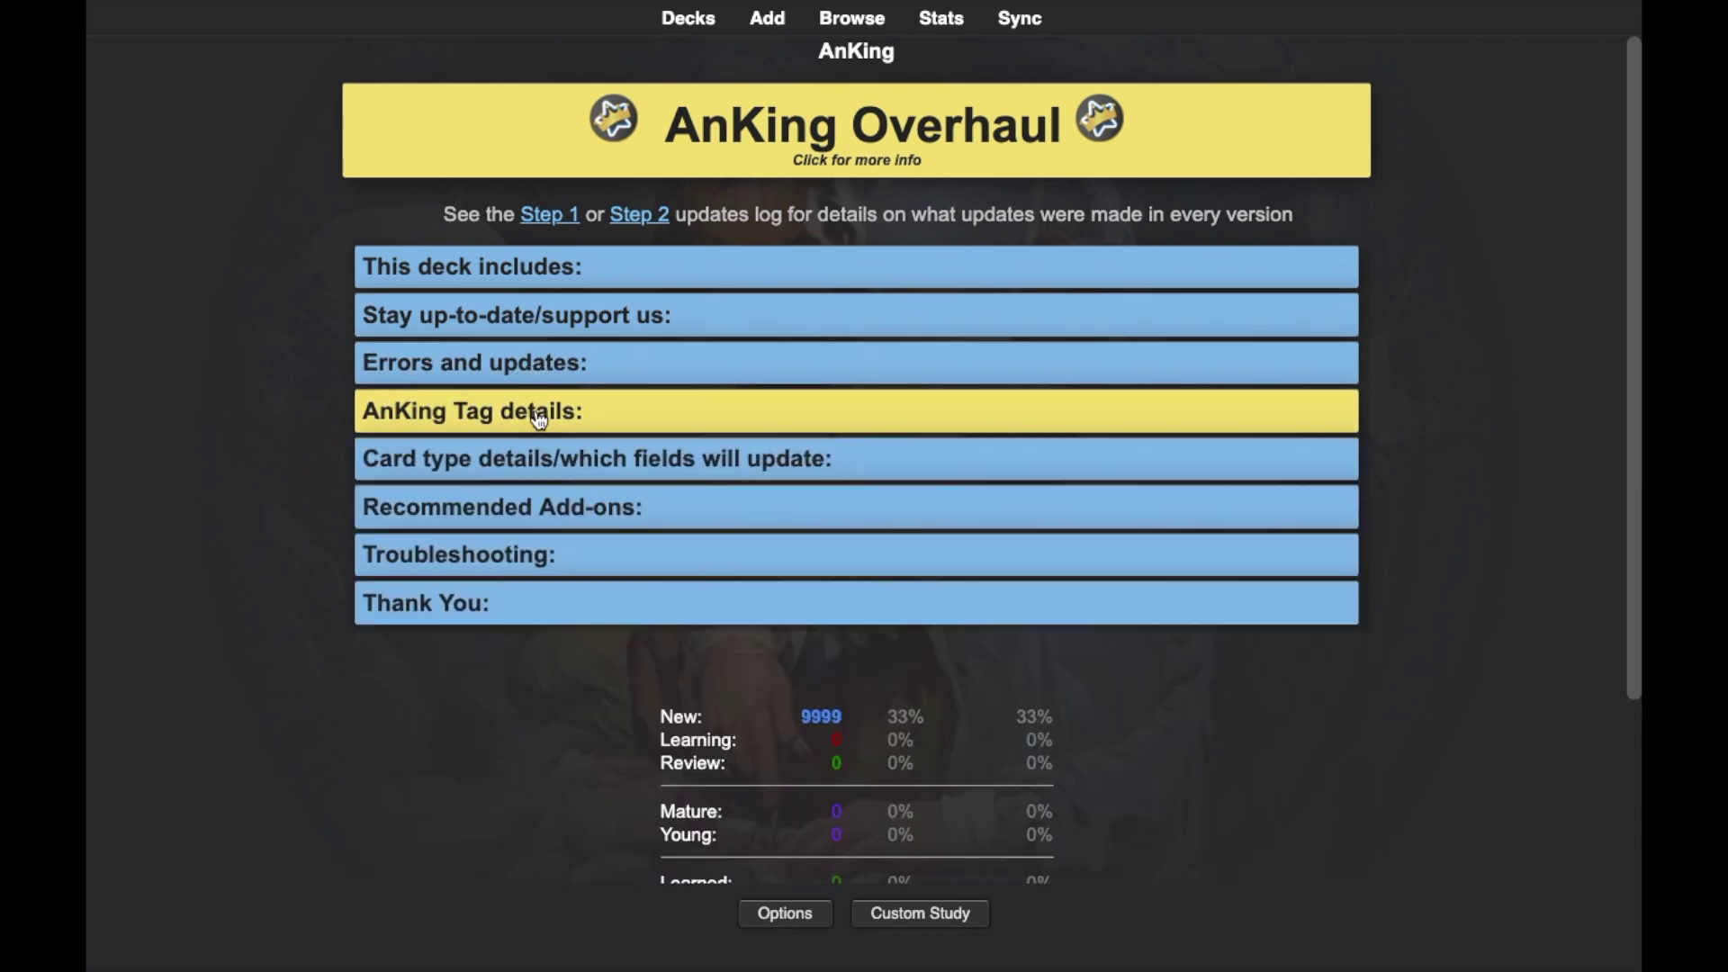
click(472, 614)
scroll(498, 605, down, 3)
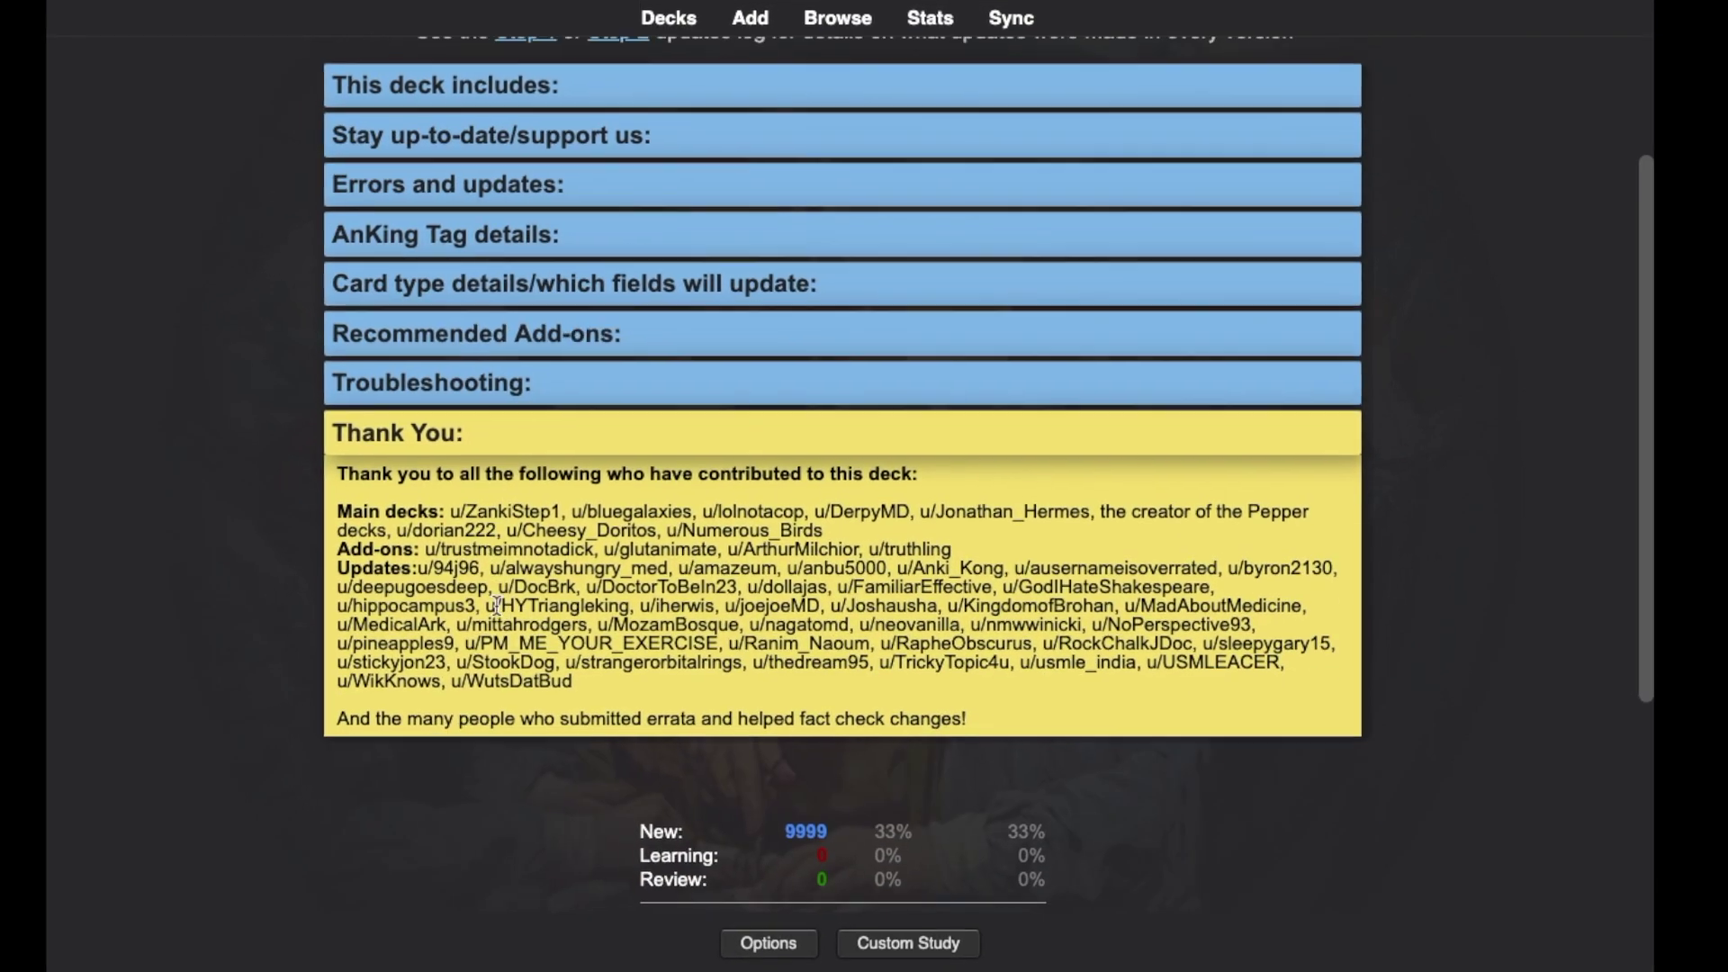
scroll(498, 605, down, 1)
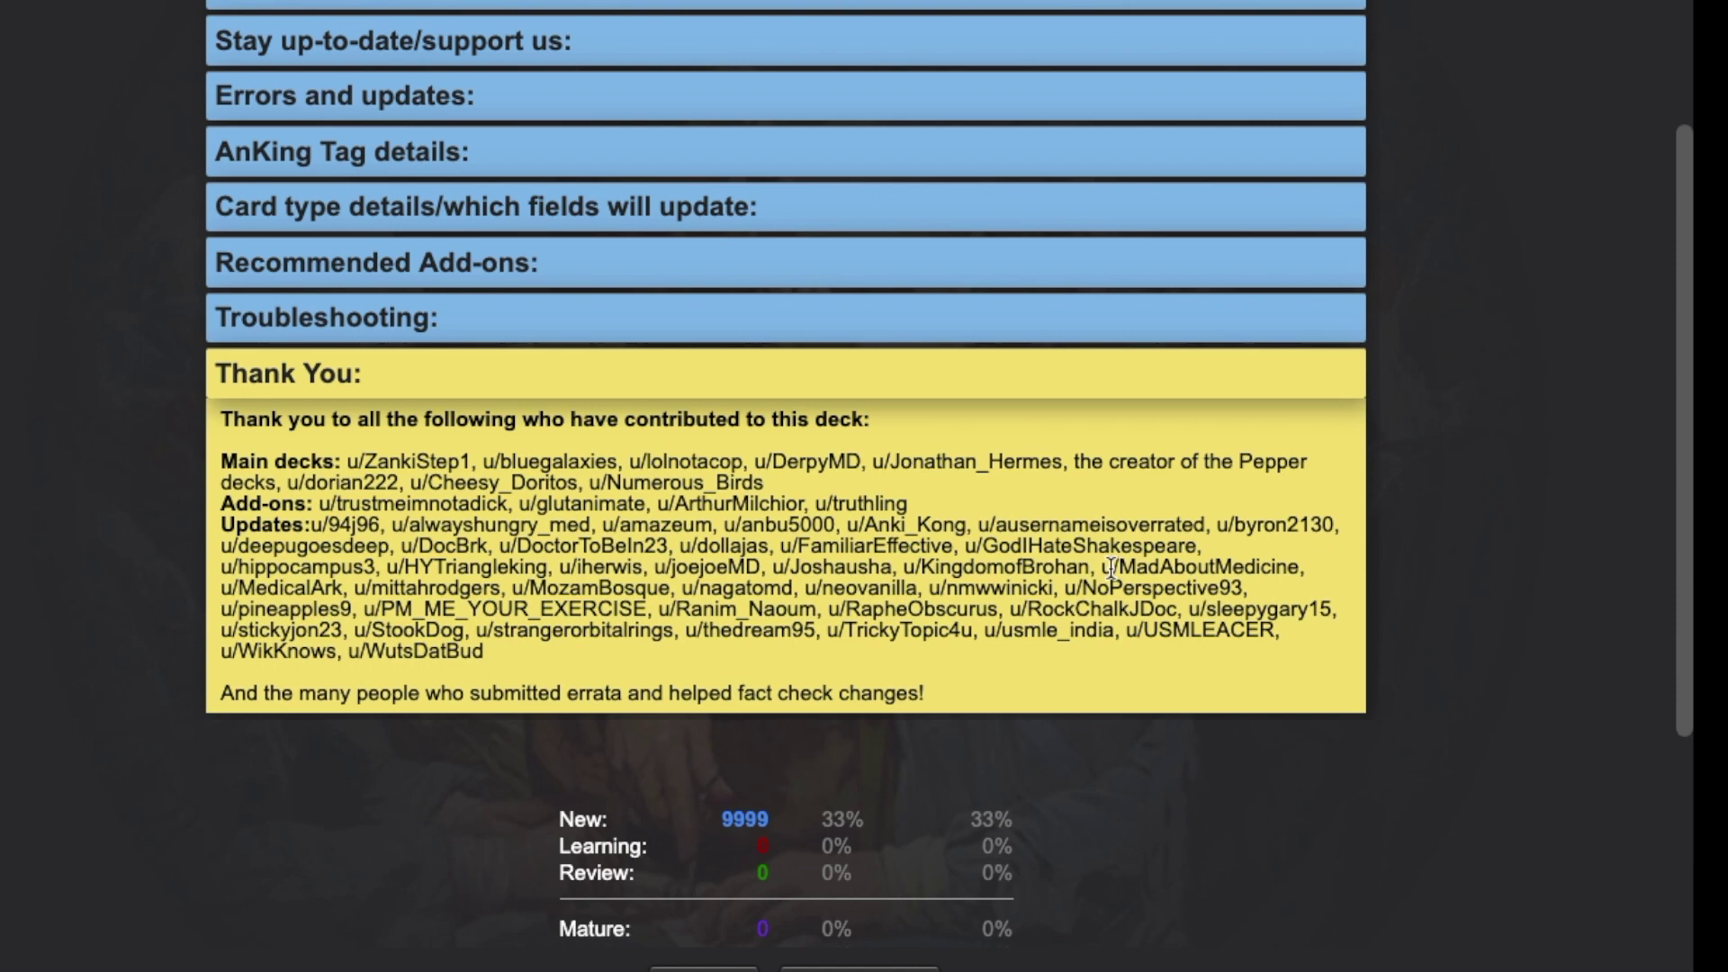
drag(1105, 567, 1306, 567)
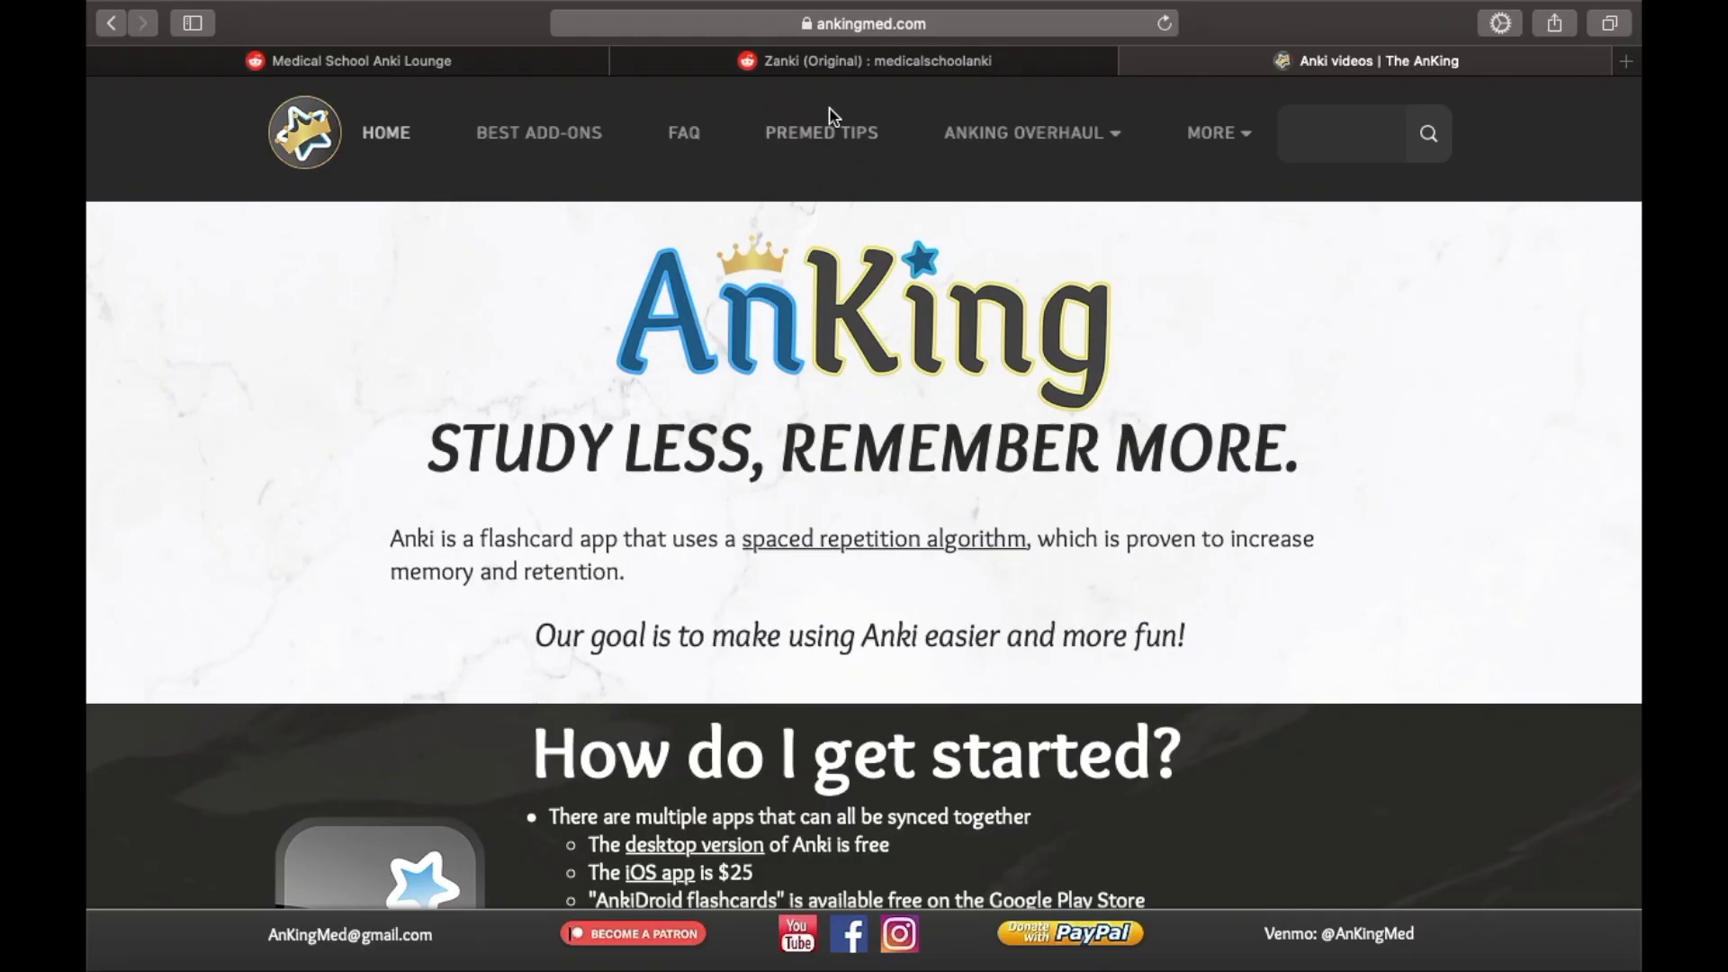
Go to STEP 1 DECK under ANKING OVERHAUL and scroll through that page
scroll(974, 483, down, 10)
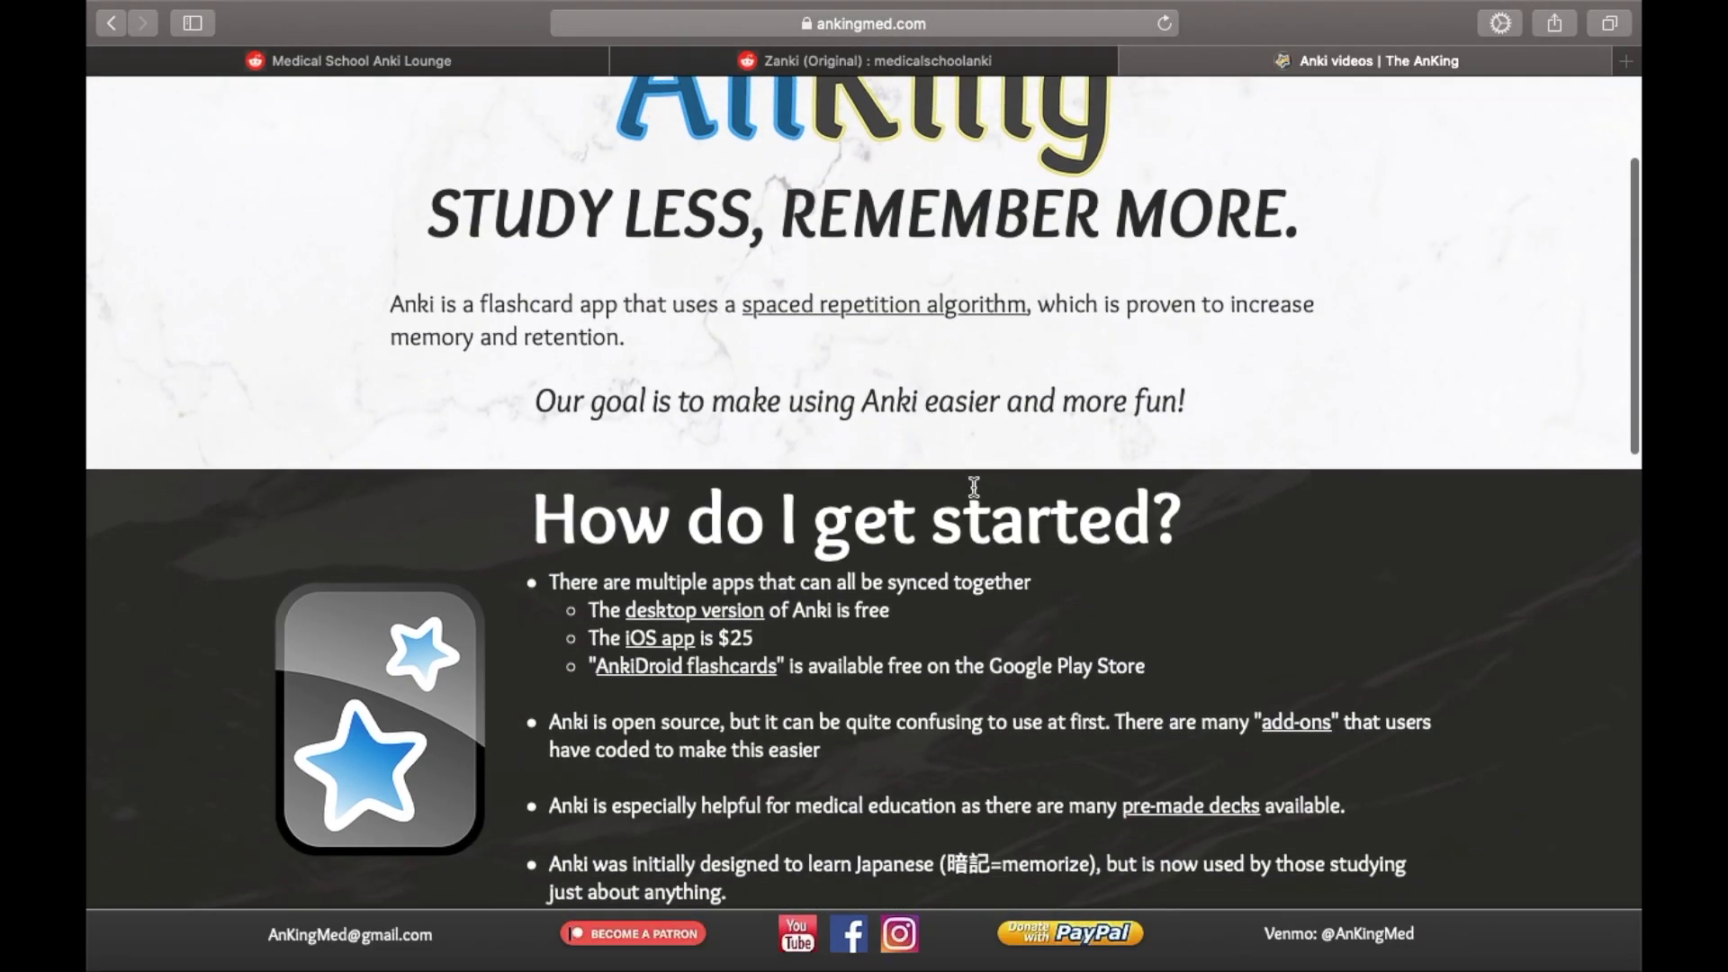
scroll(973, 486, up, 10)
scroll(973, 486, up, 1)
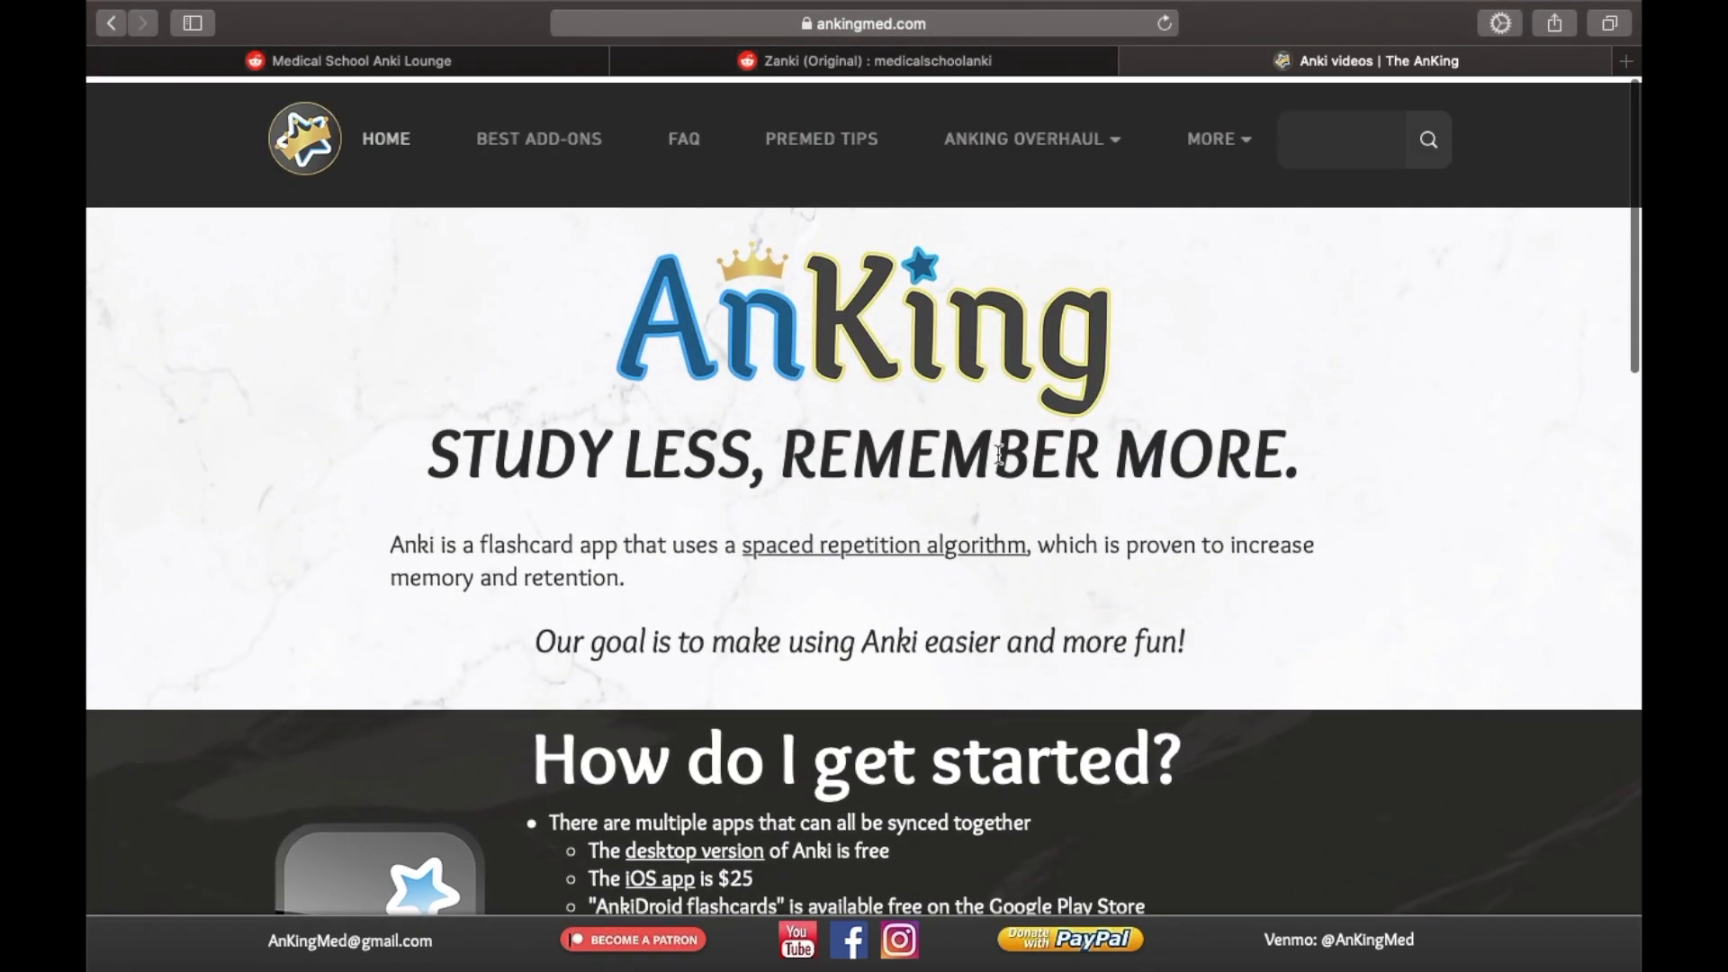
mouse_move(1035, 137)
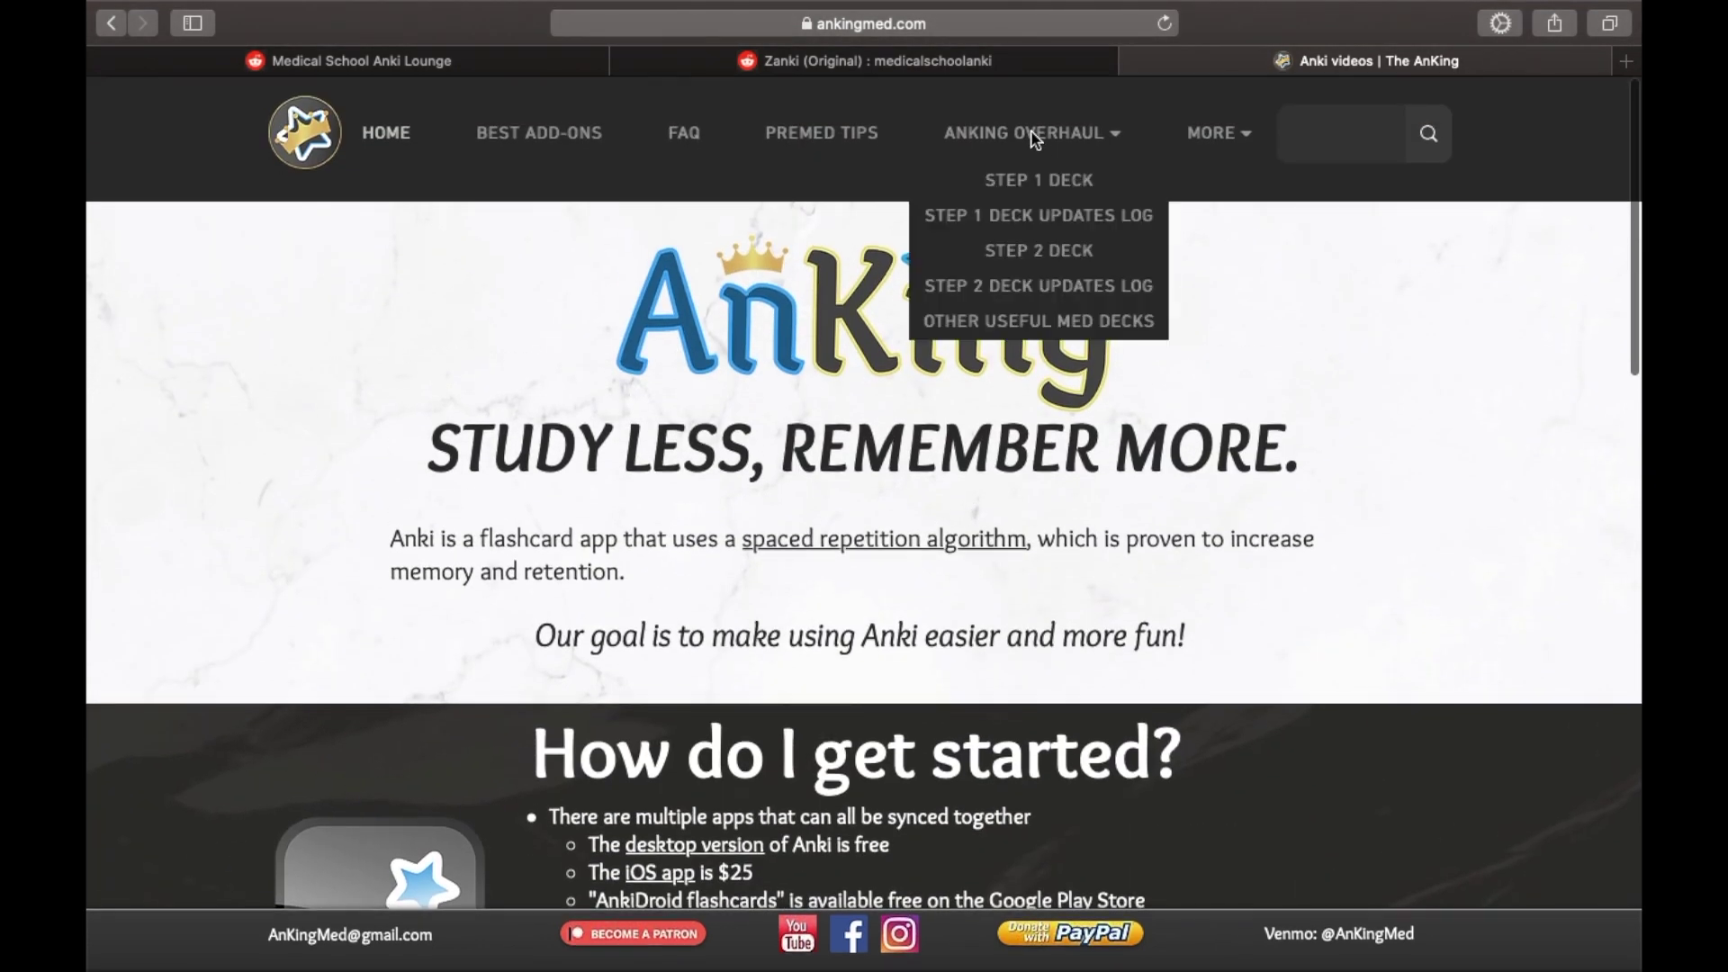
click(1037, 181)
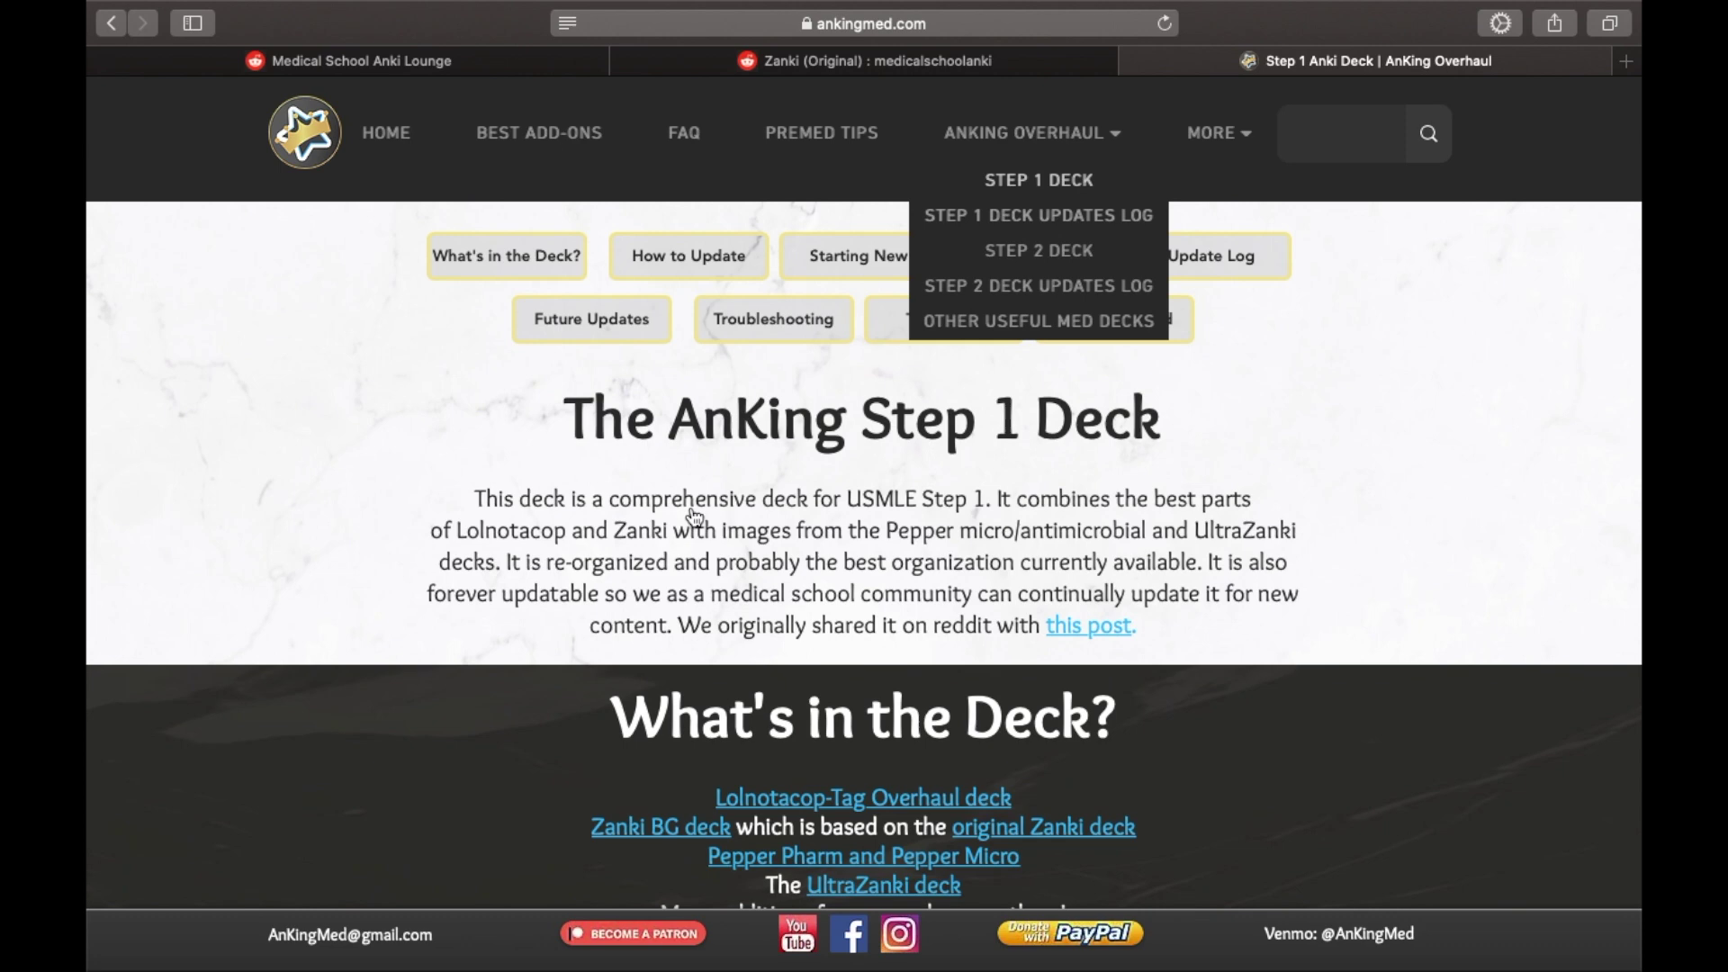
scroll(648, 495, down, 2)
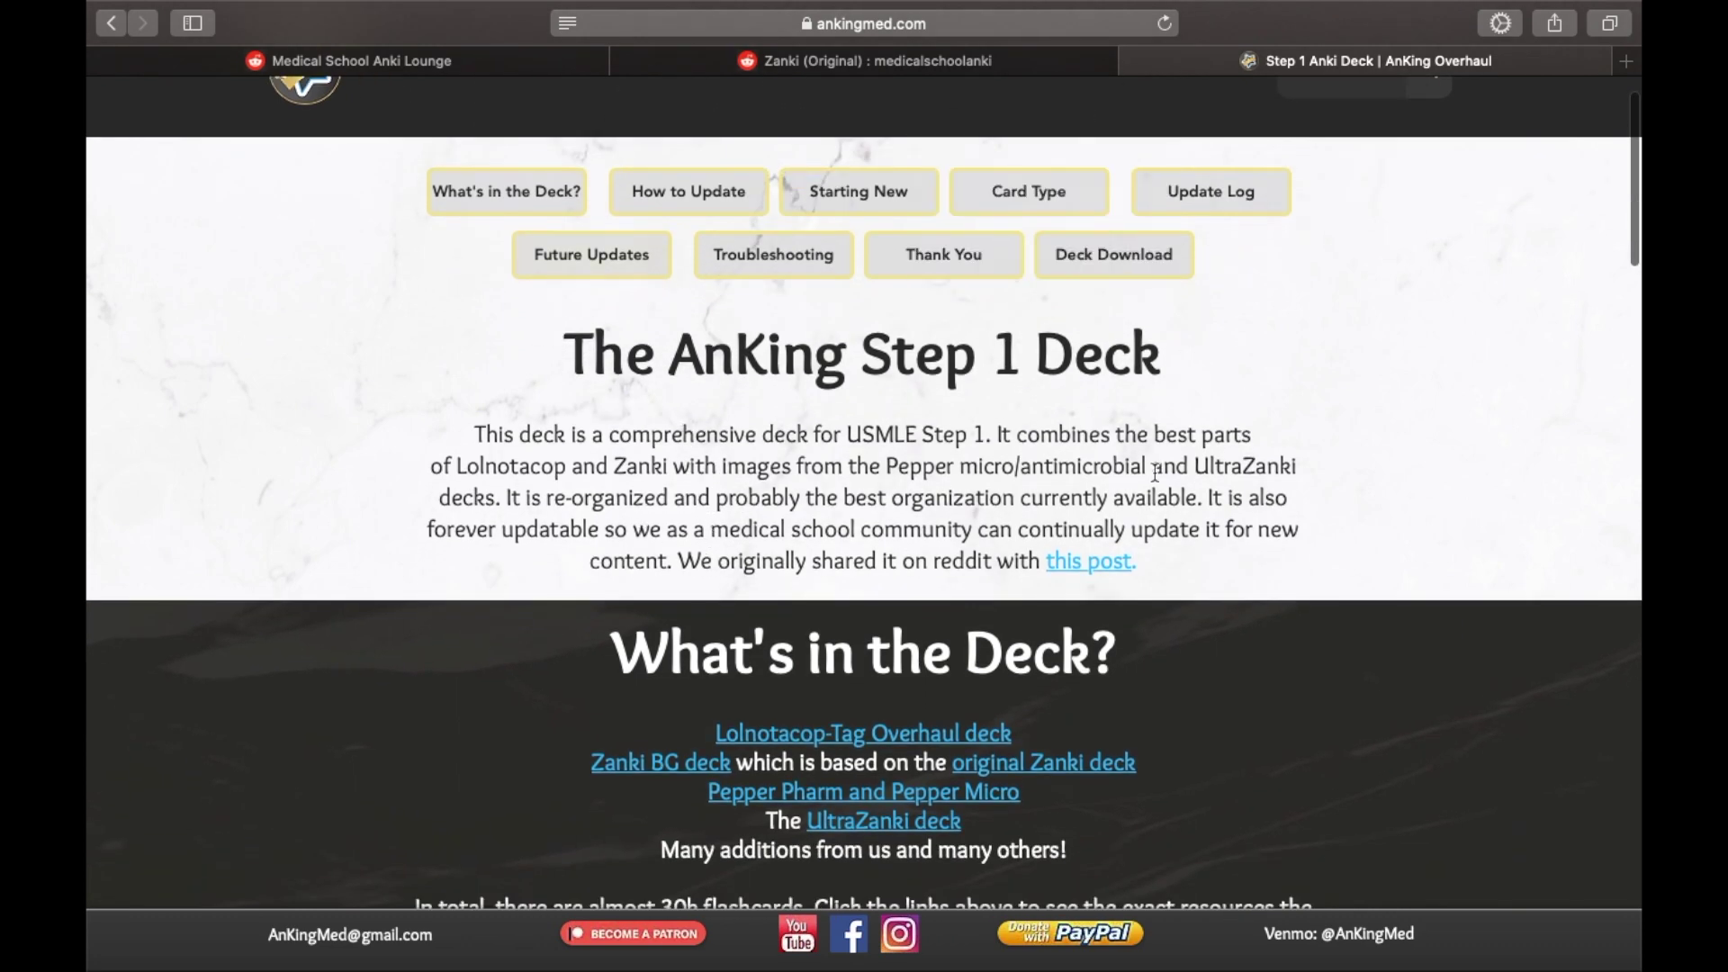
scroll(1003, 506, down, 10)
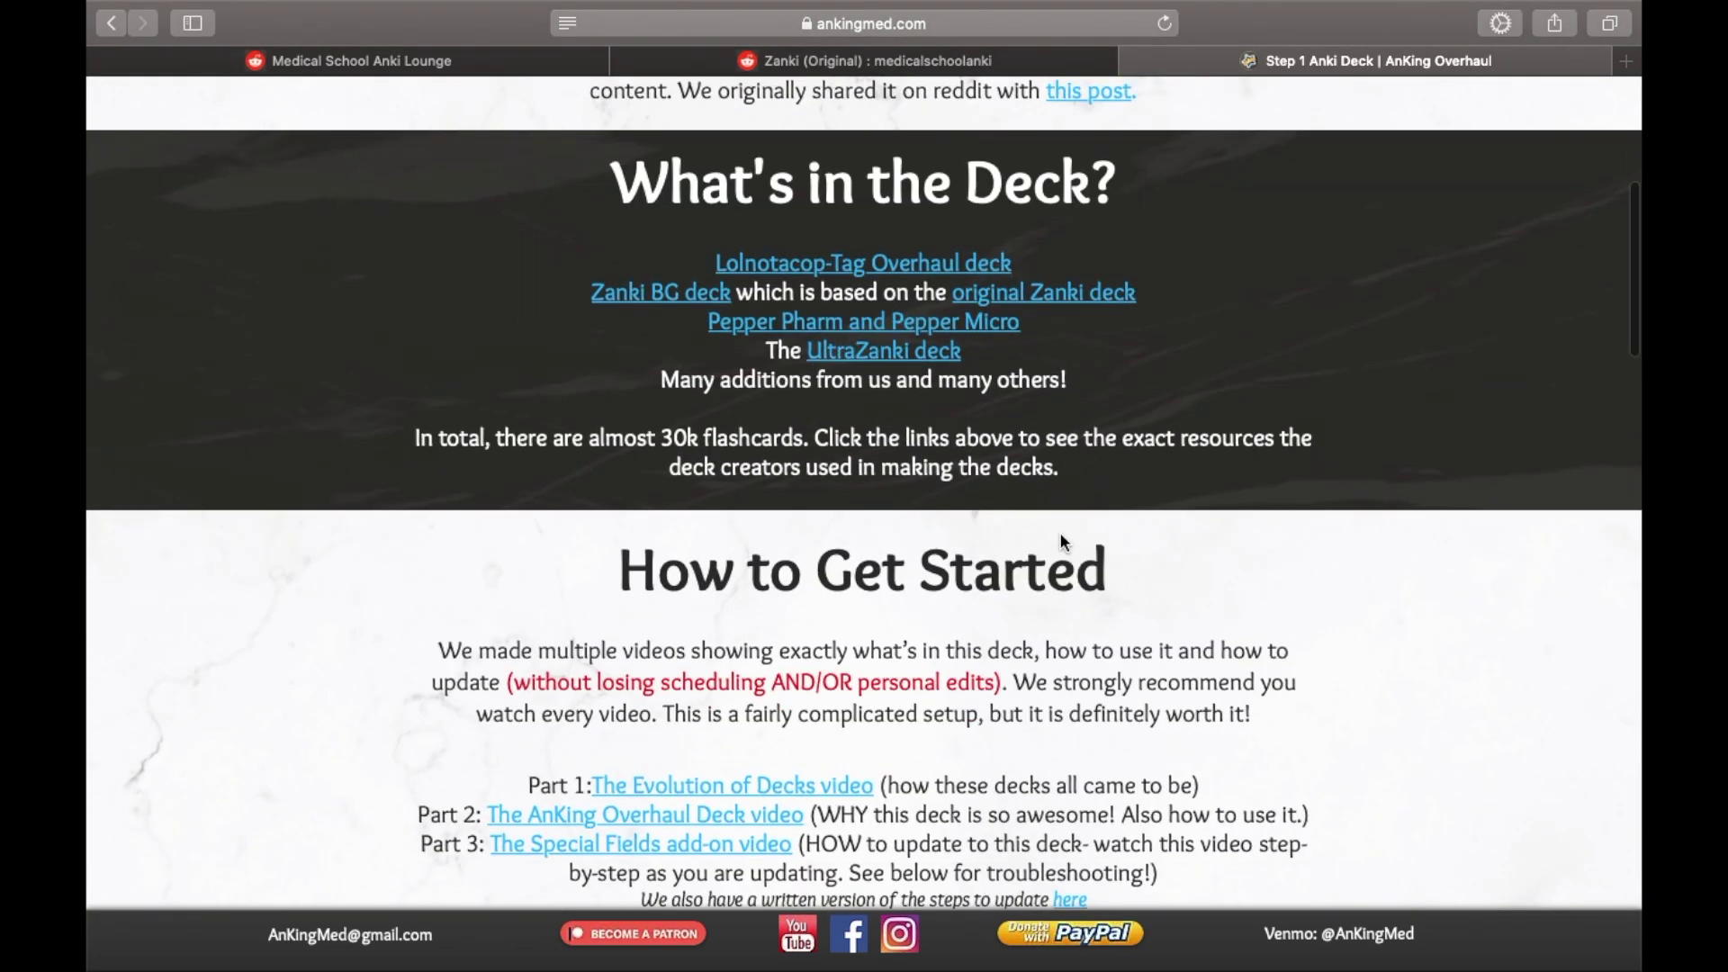
scroll(1061, 536, down, 20)
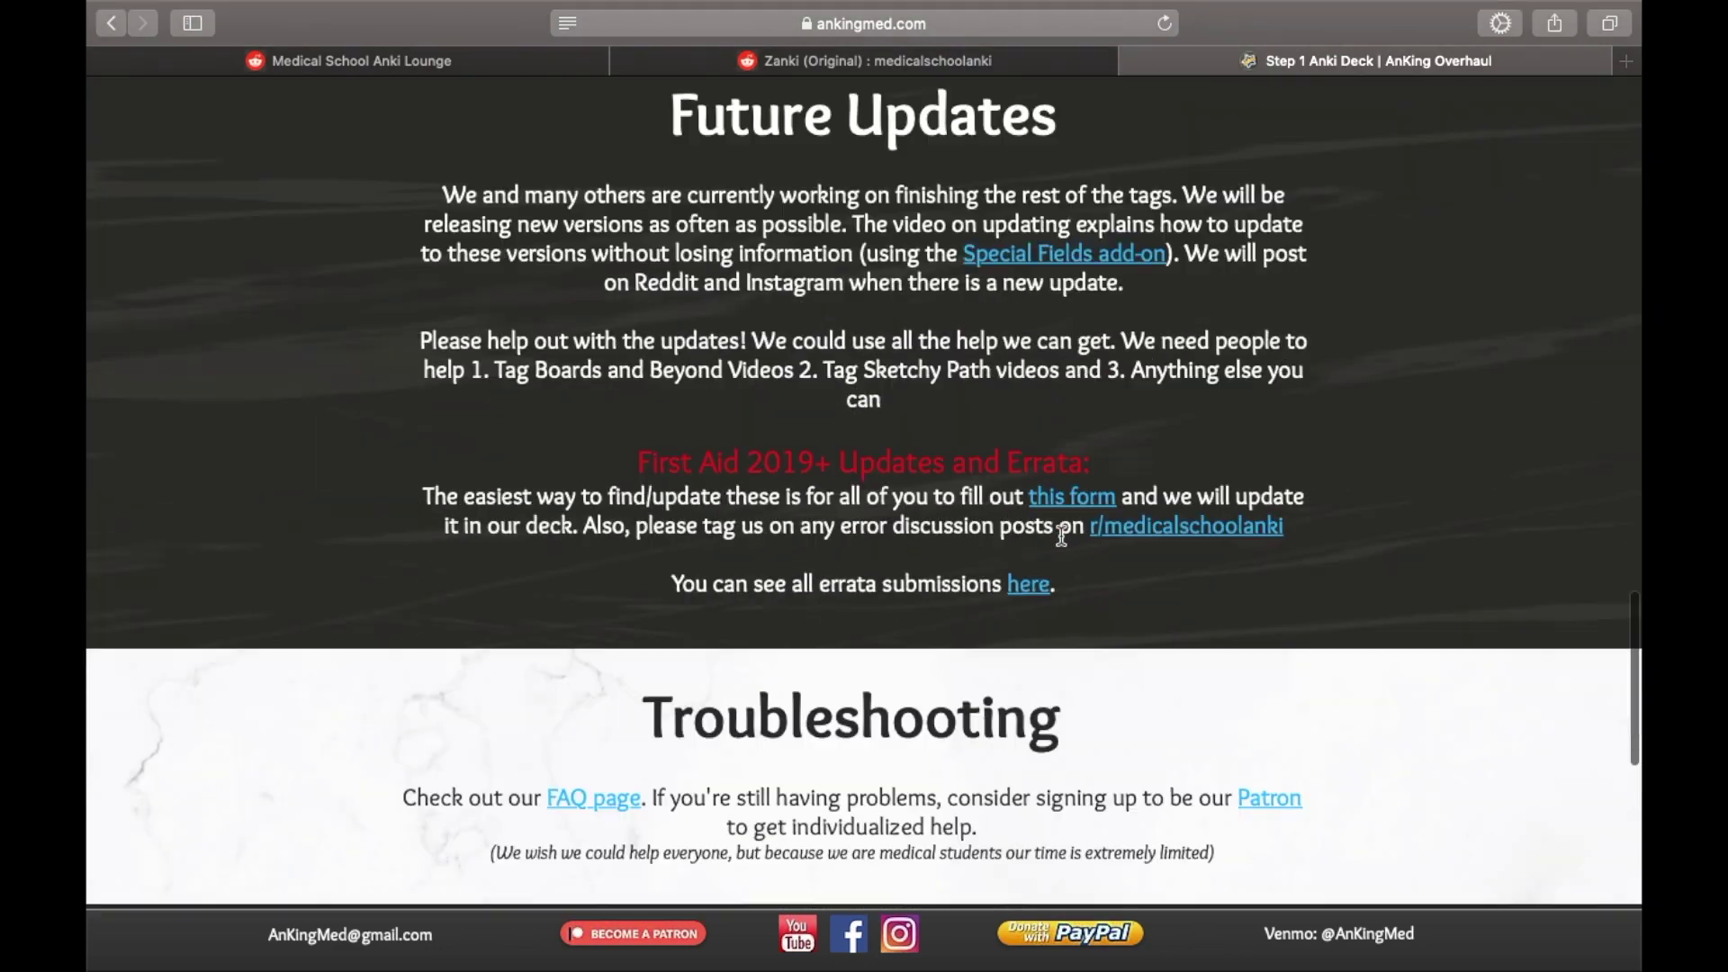
scroll(1061, 536, down, 7)
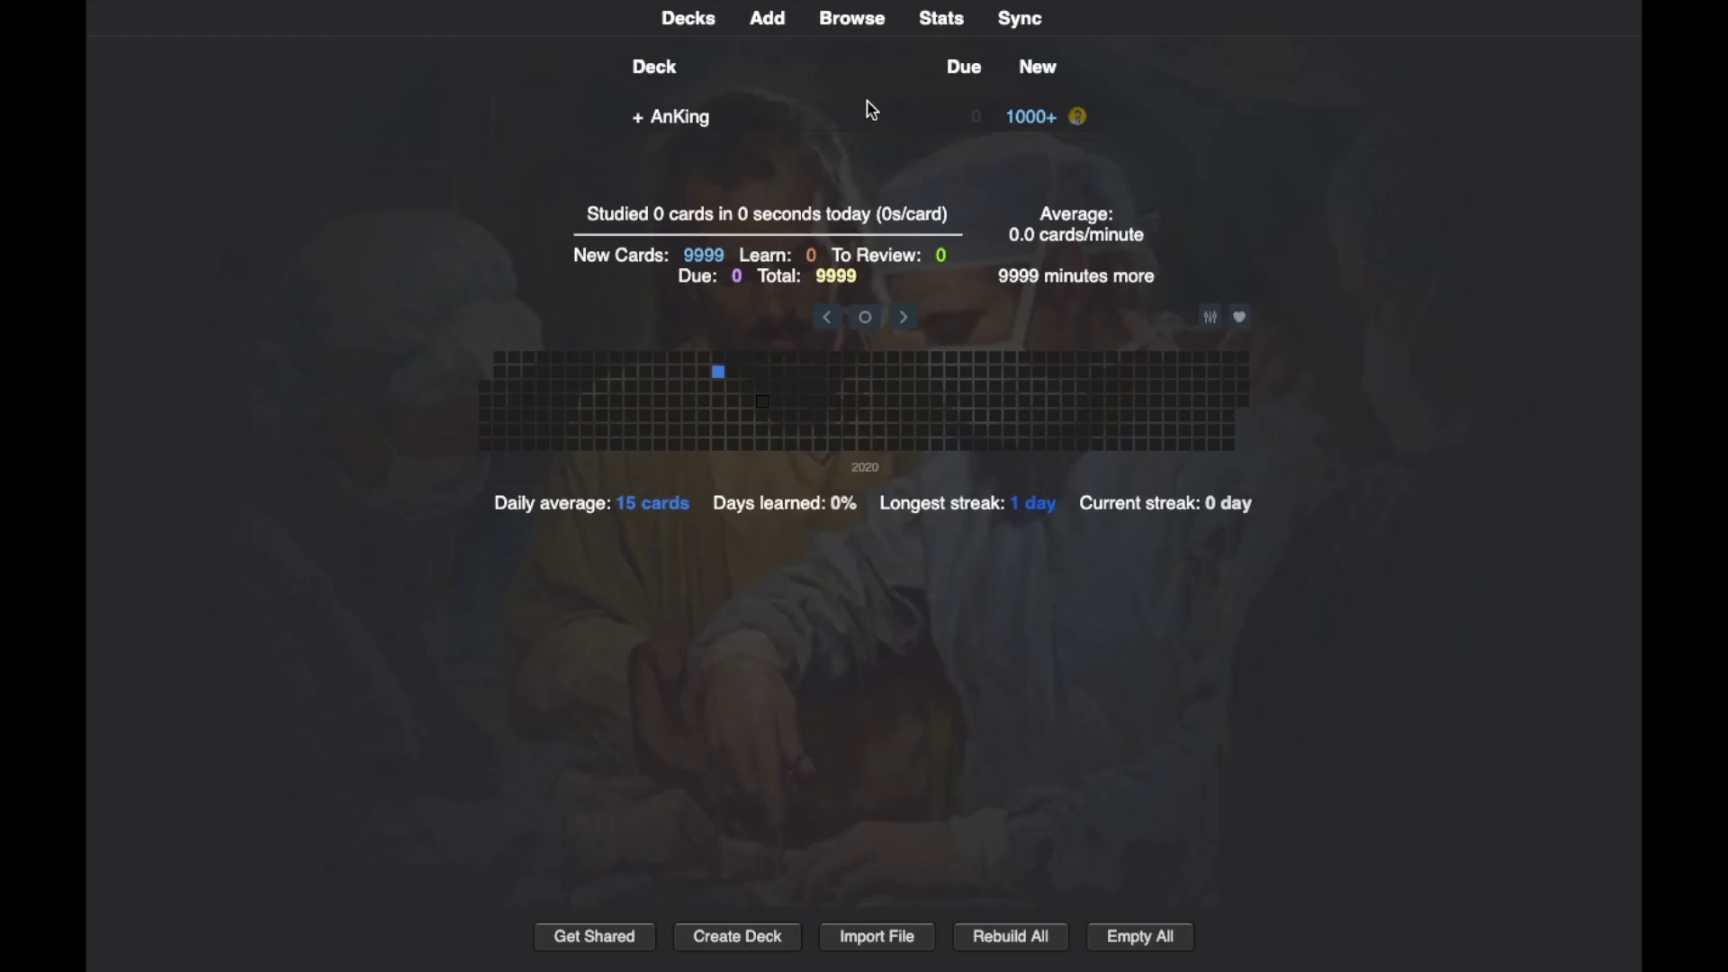
In the card browser, expand #AK_Step1 and peek at its #B&B, #FirstAid and #Pathoma subtags
click(851, 18)
click(98, 268)
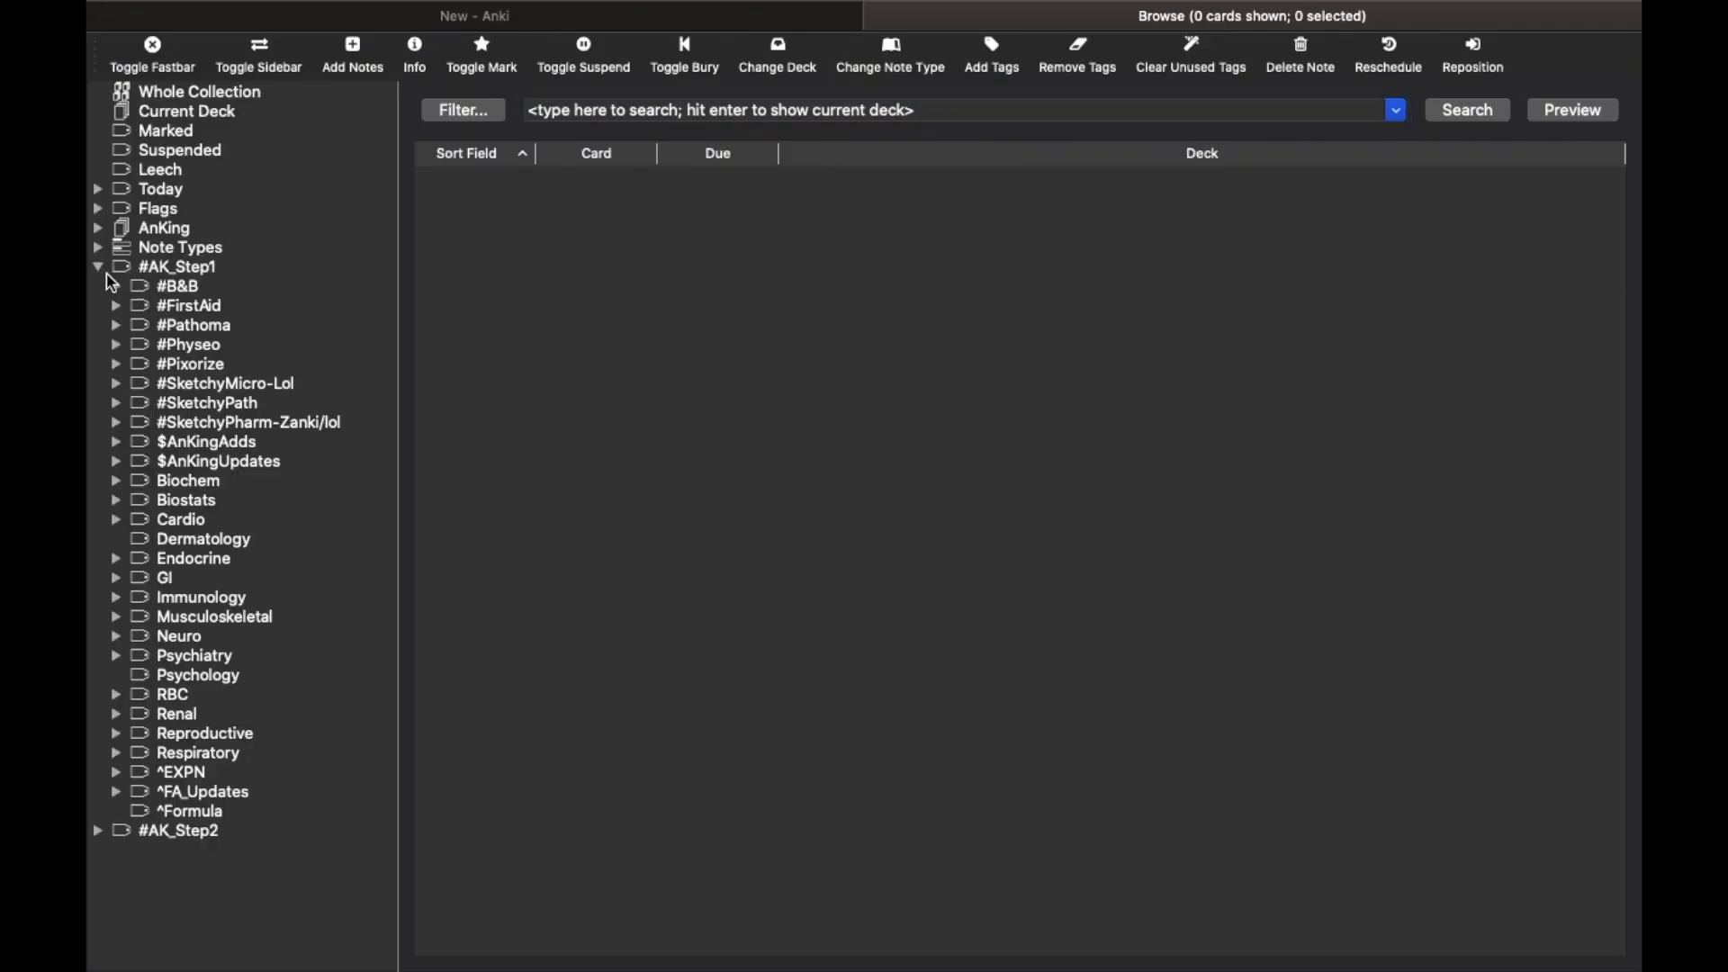
click(117, 286)
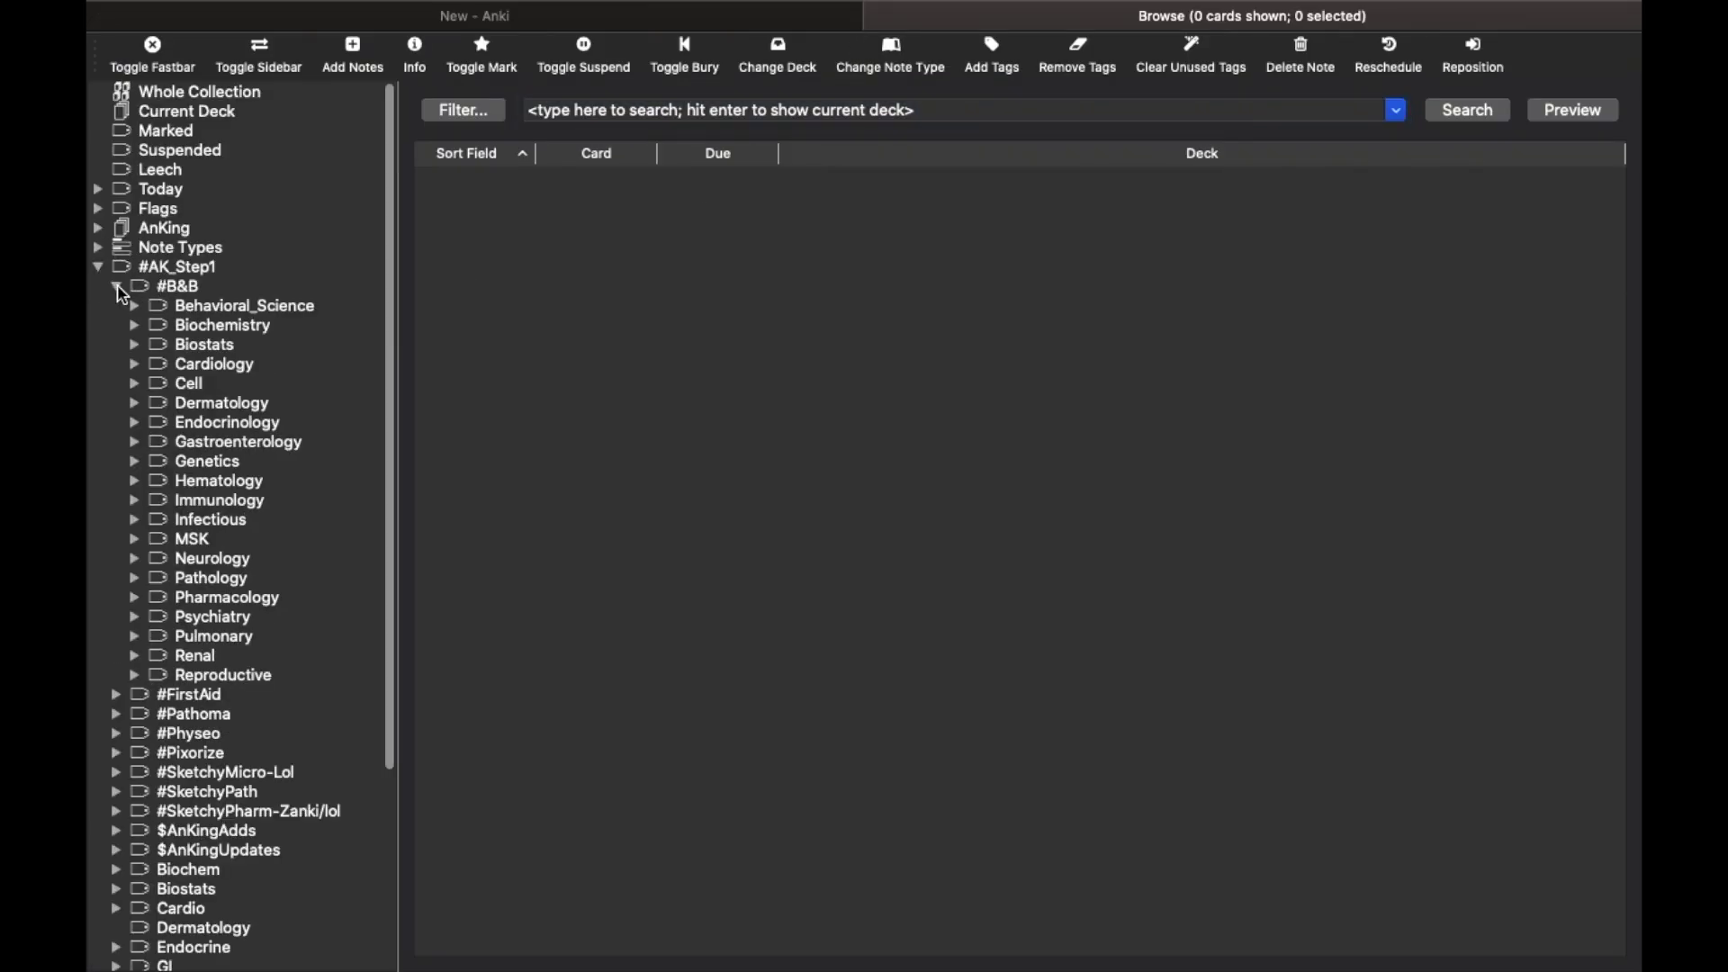
click(117, 287)
click(116, 307)
click(117, 307)
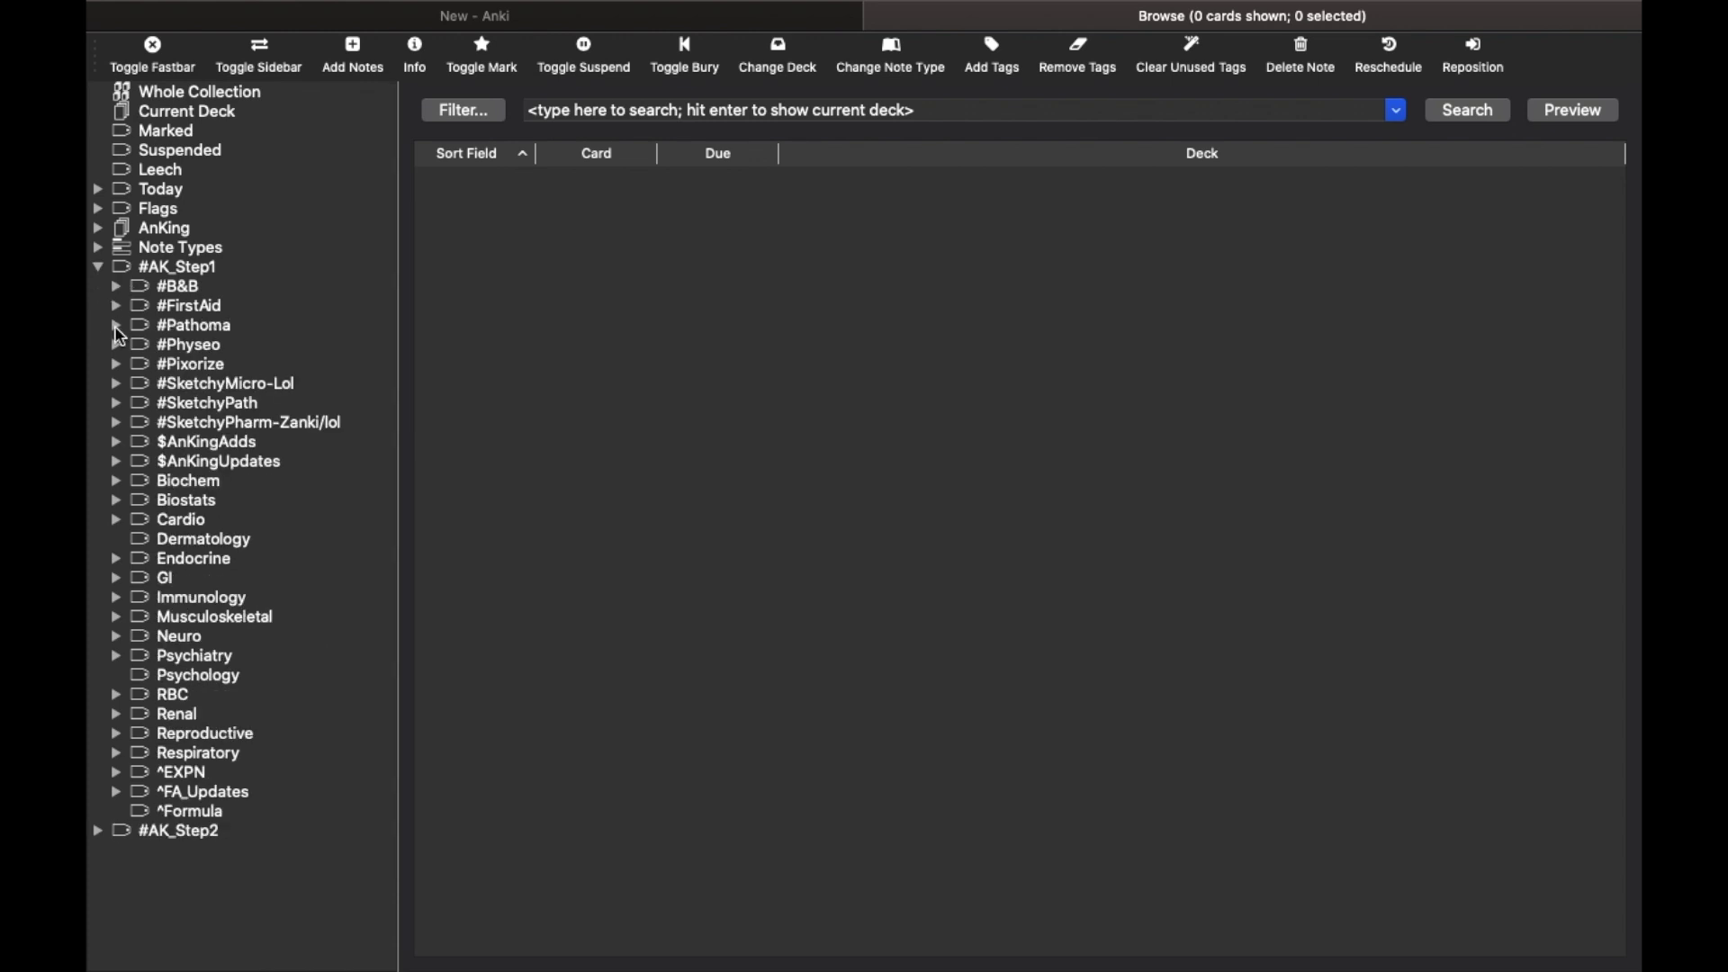
click(115, 325)
click(115, 325)
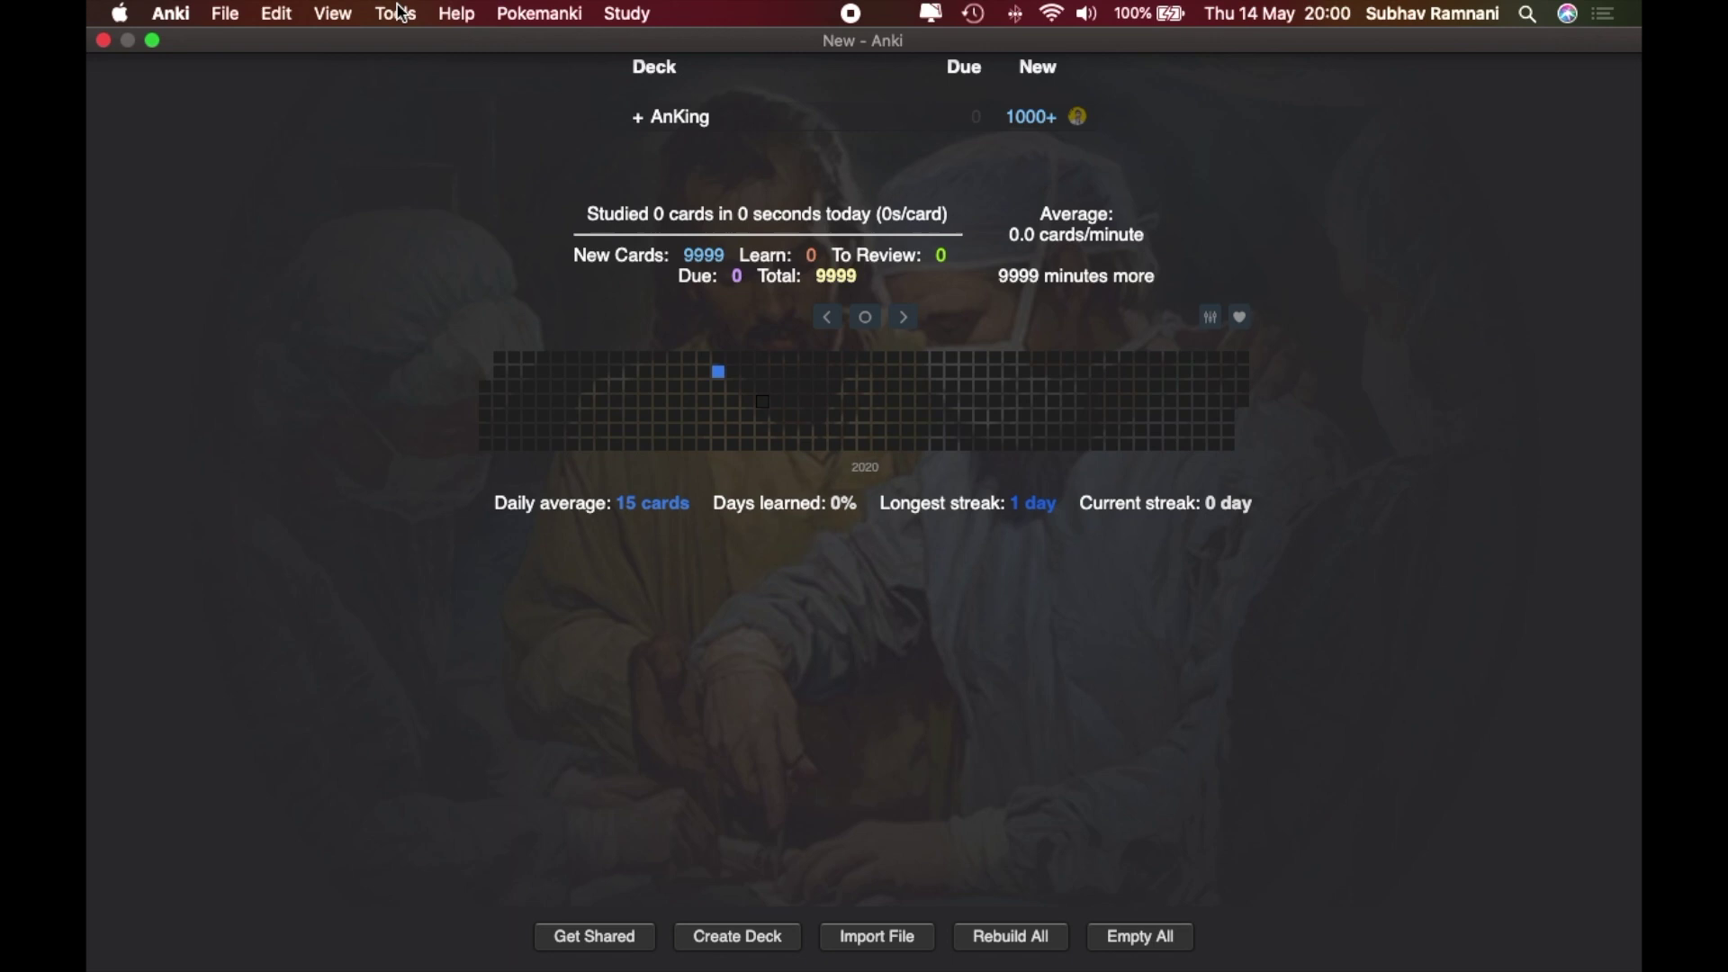
Install add-on code 594329229 through Tools > Add-ons > Get Add-ons, then close the manager
click(401, 13)
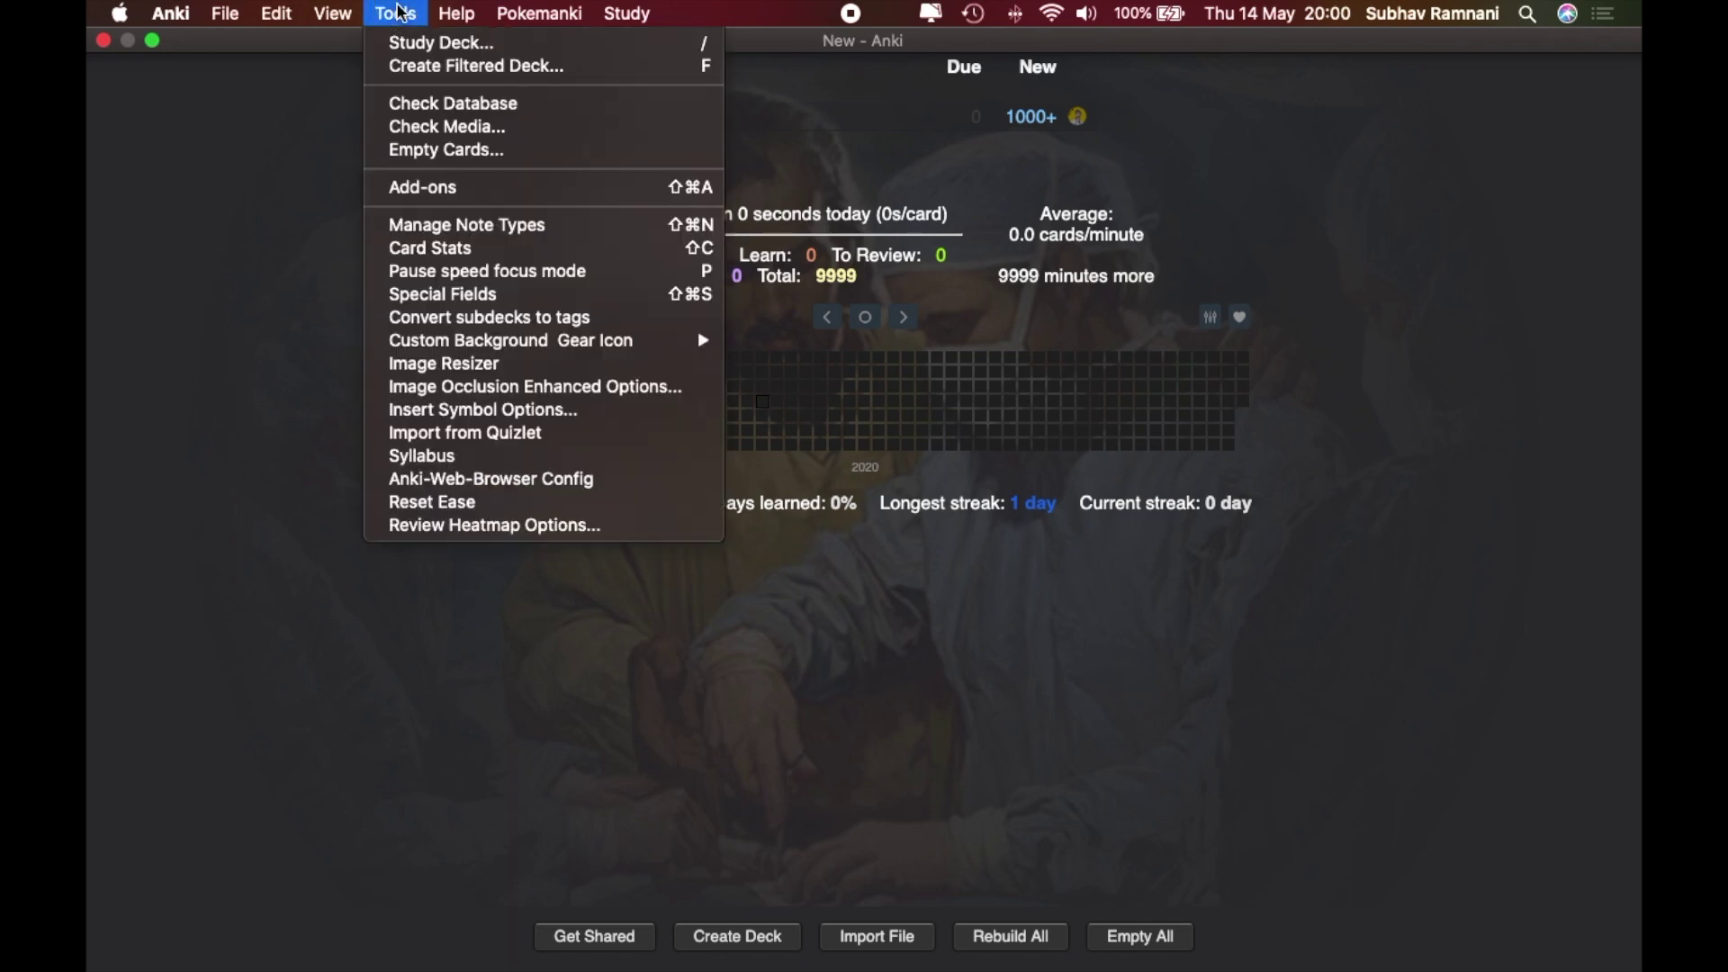
click(430, 189)
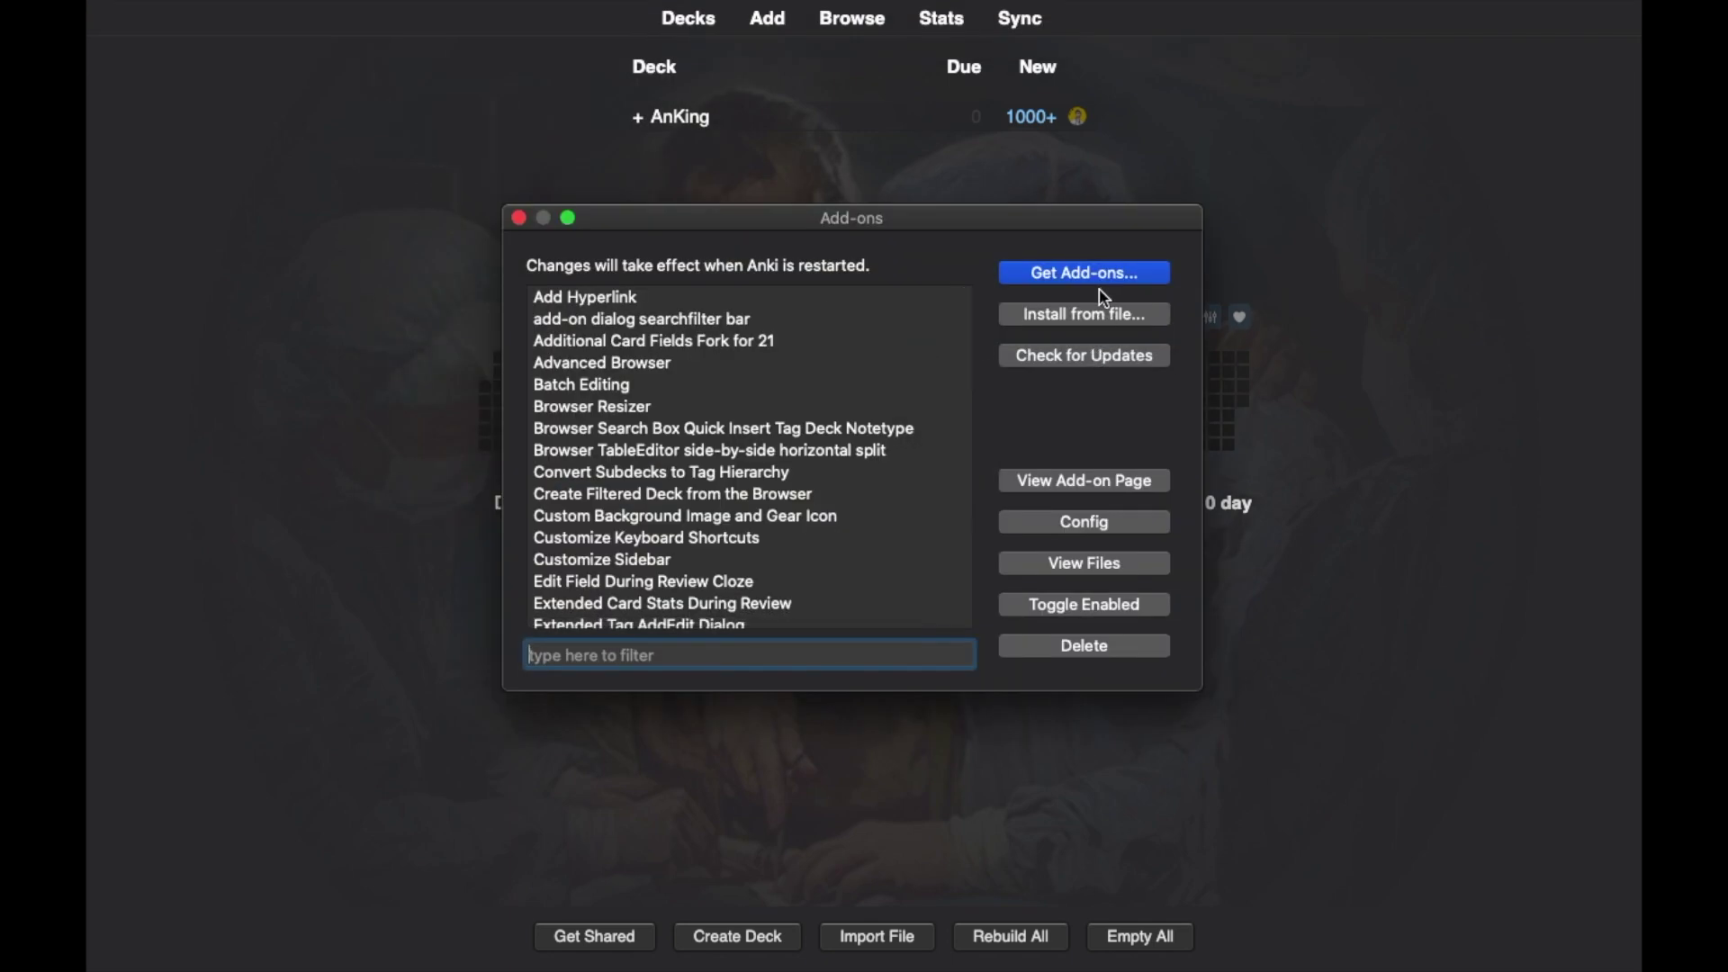
click(1095, 279)
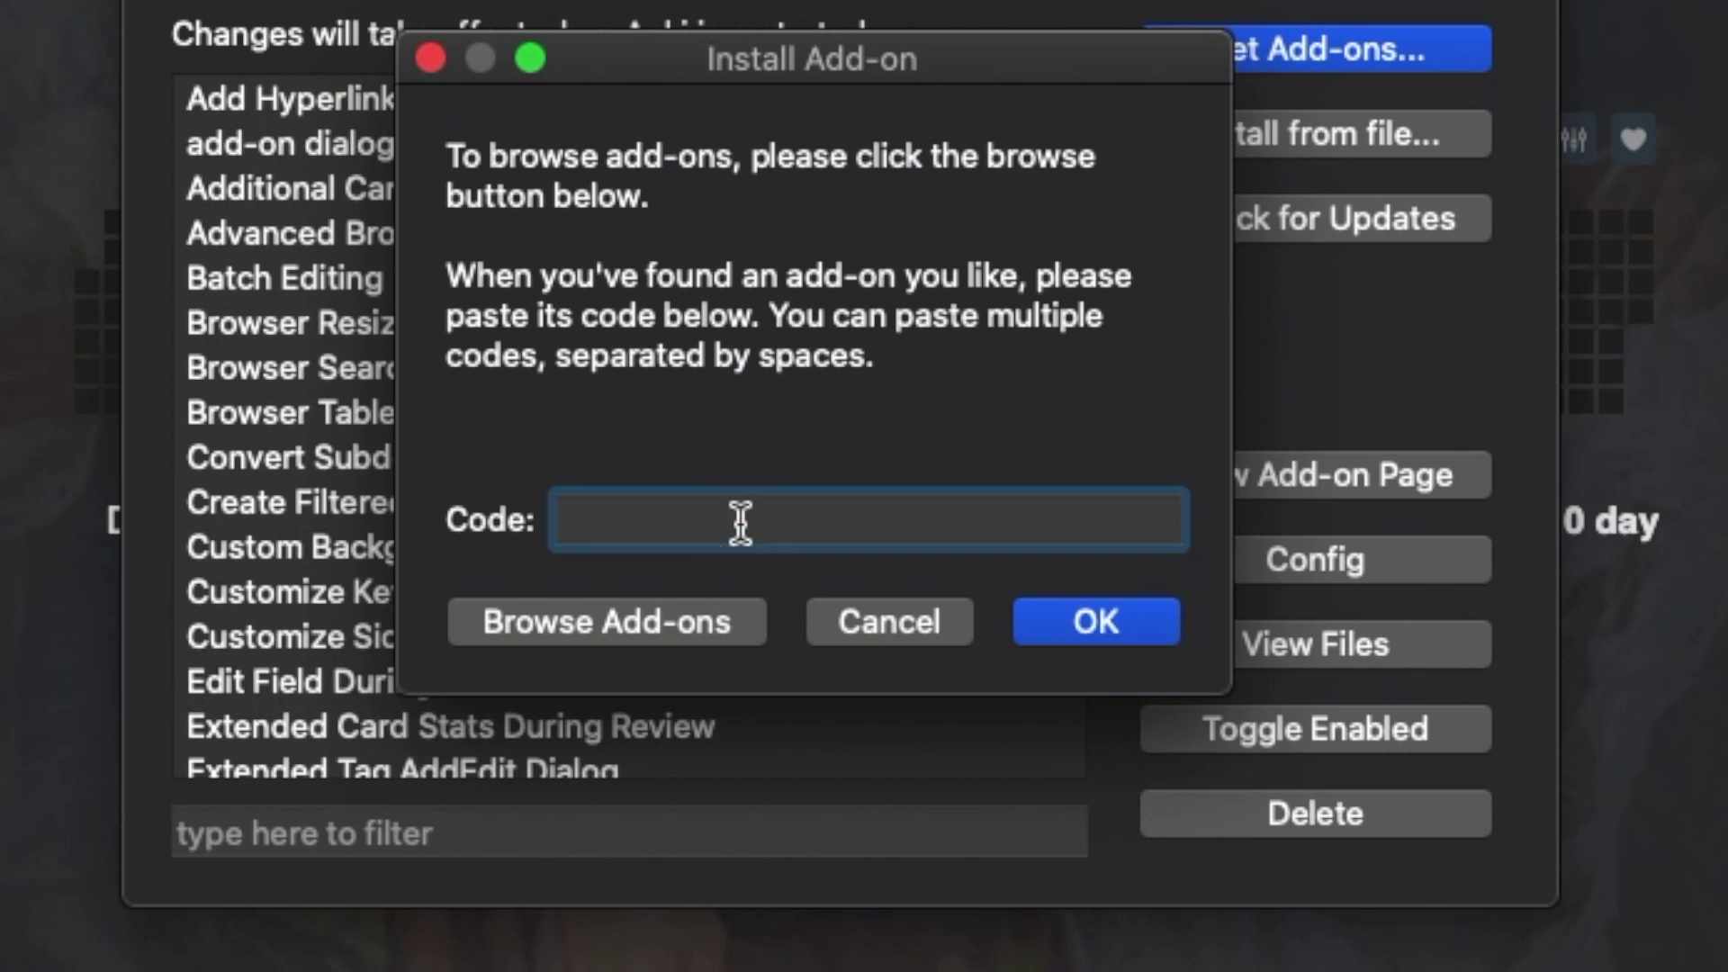
text(594329229)
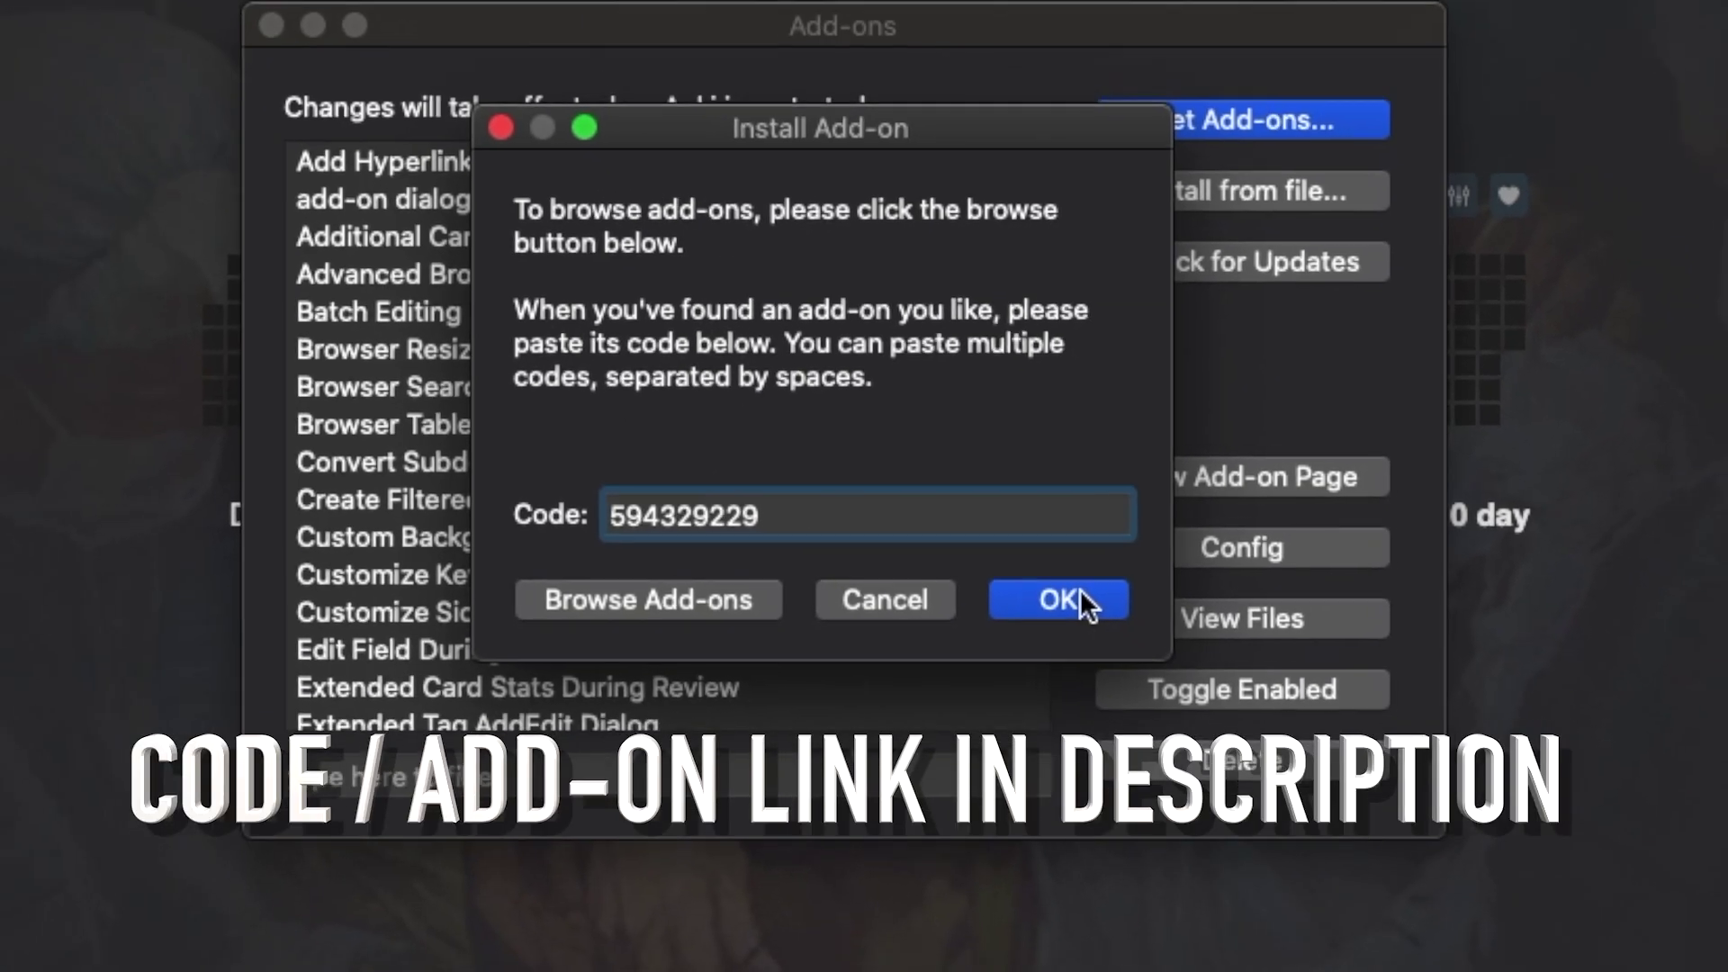
click(1061, 600)
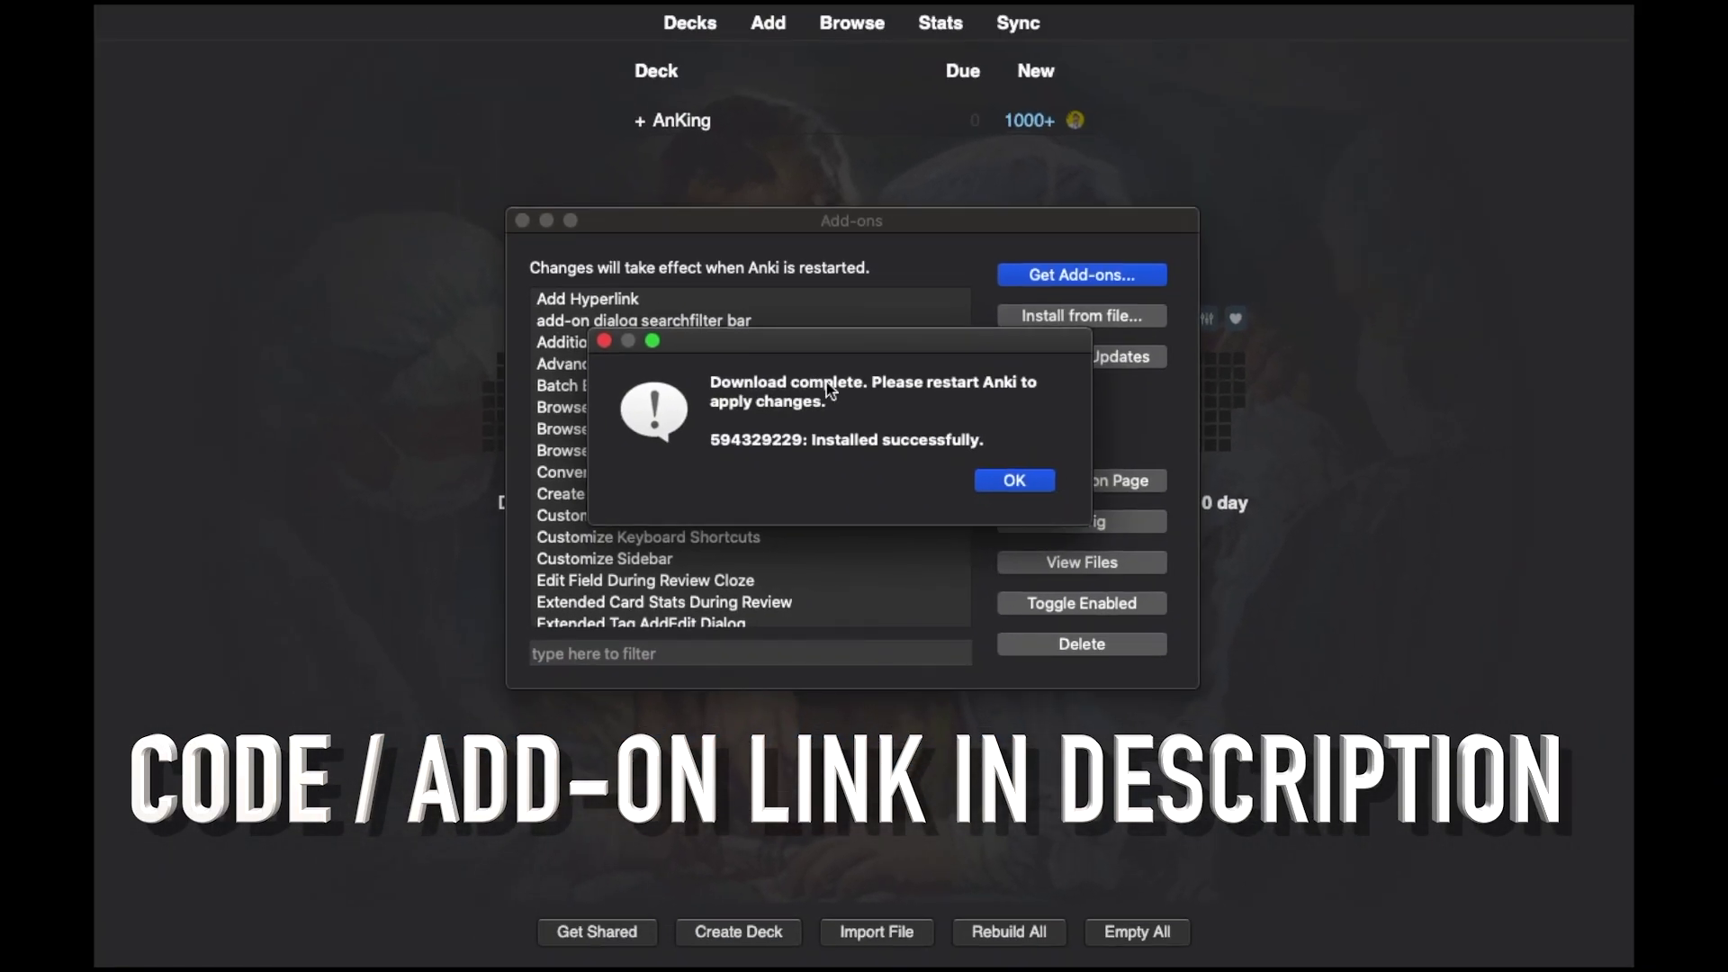
click(1016, 481)
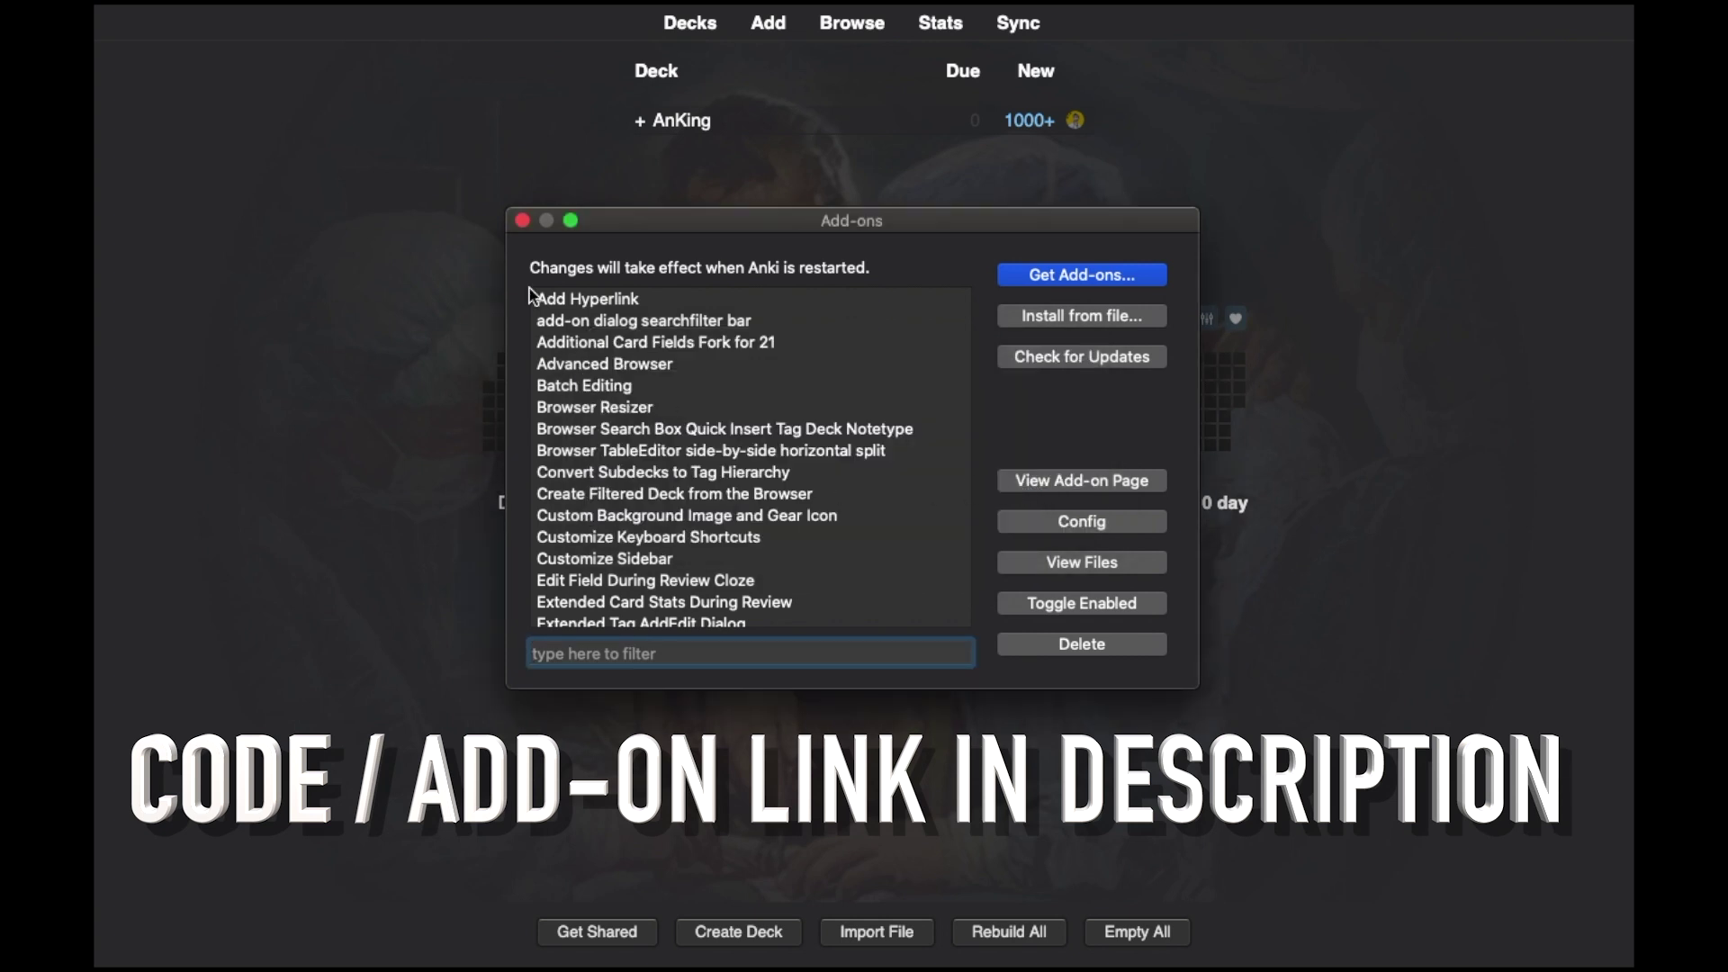
click(522, 221)
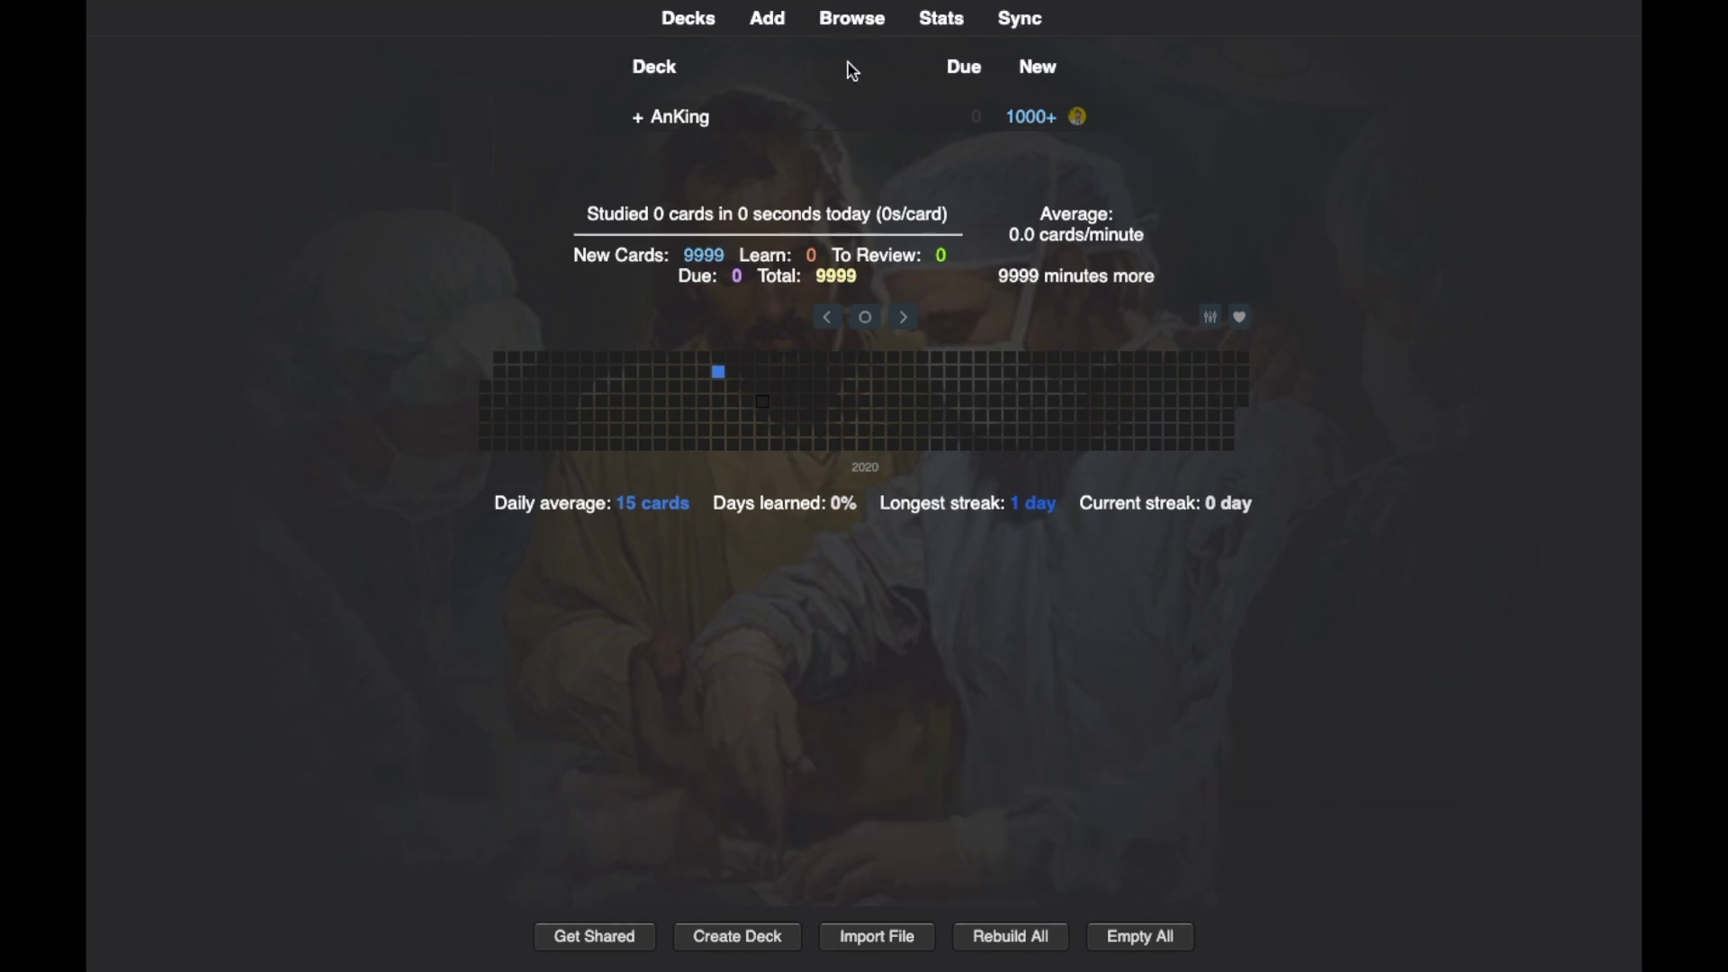
Browse the #AK_Step1 tag tree, peeking at #B&B, #FirstAid, #Pathoma and #Physeo subtags
click(851, 20)
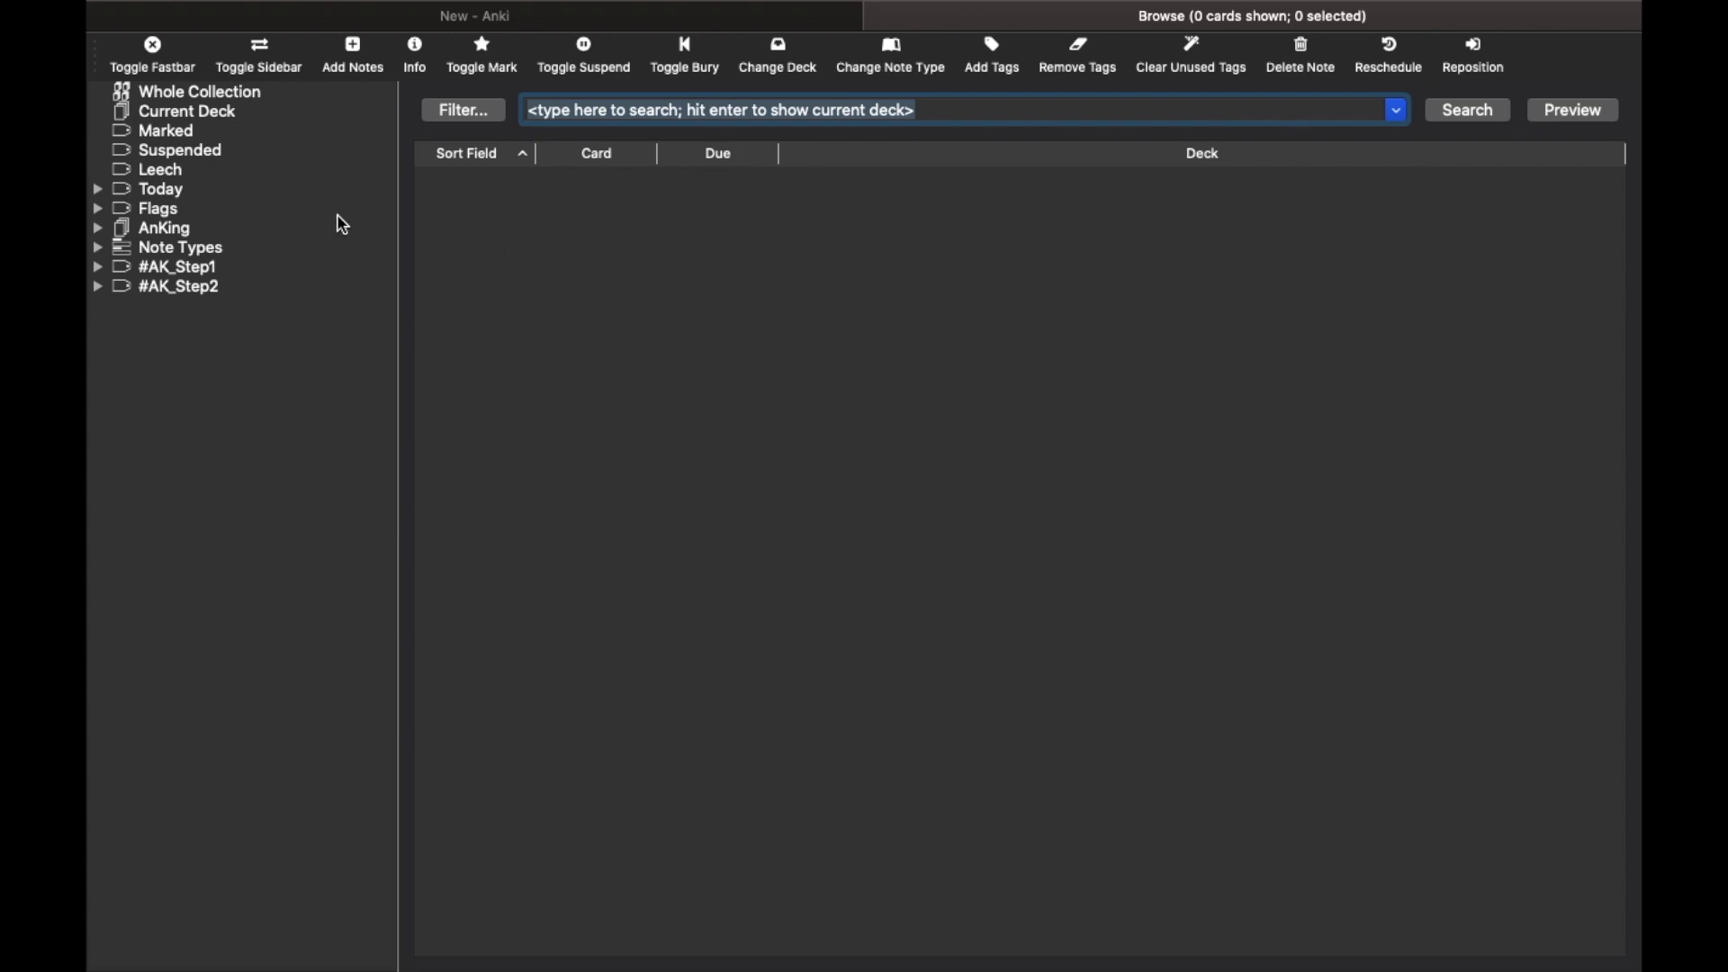
click(104, 269)
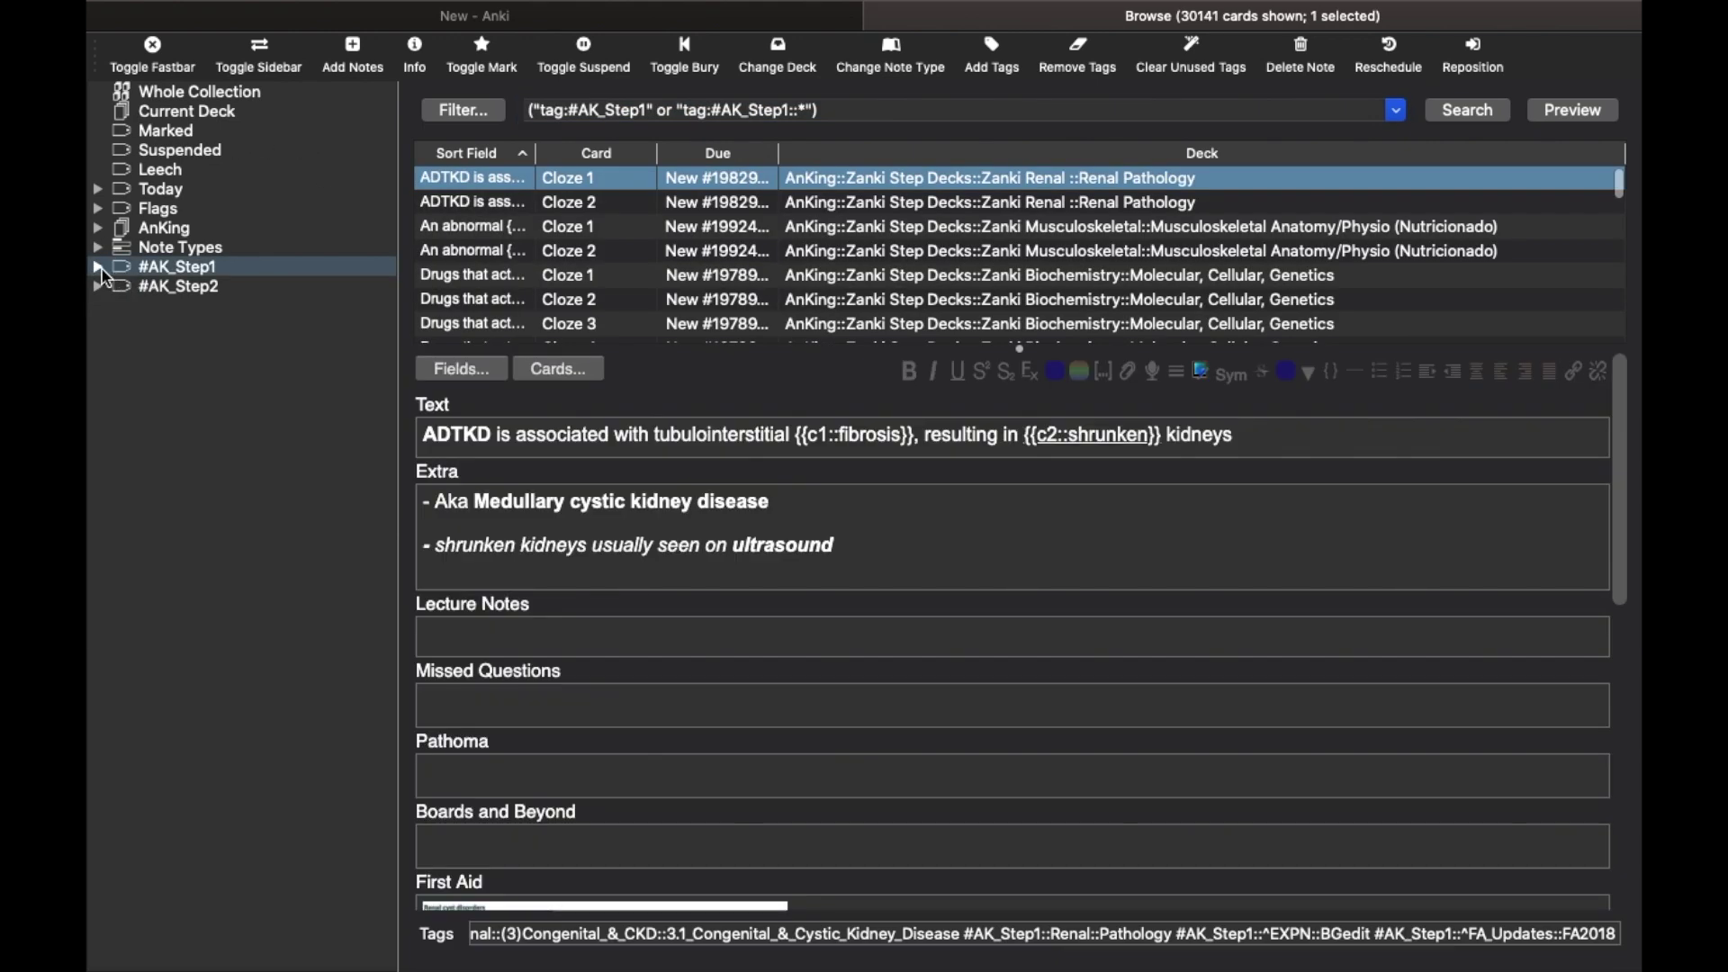
click(98, 268)
click(117, 287)
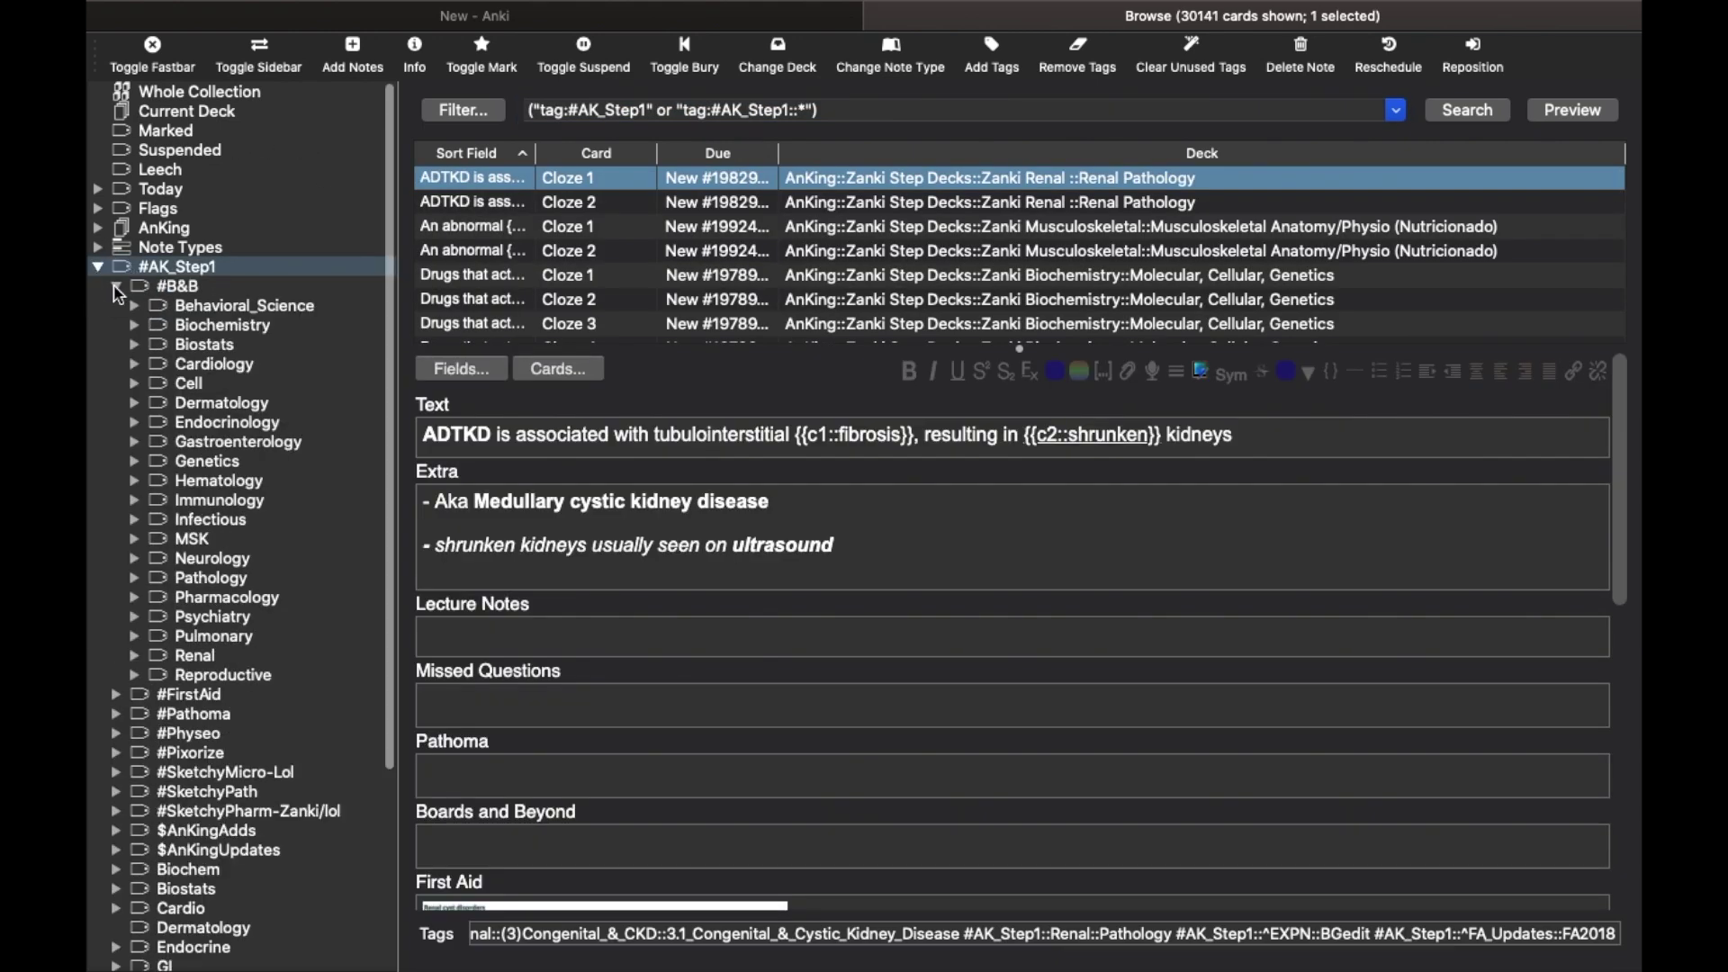
click(117, 287)
click(117, 307)
click(119, 307)
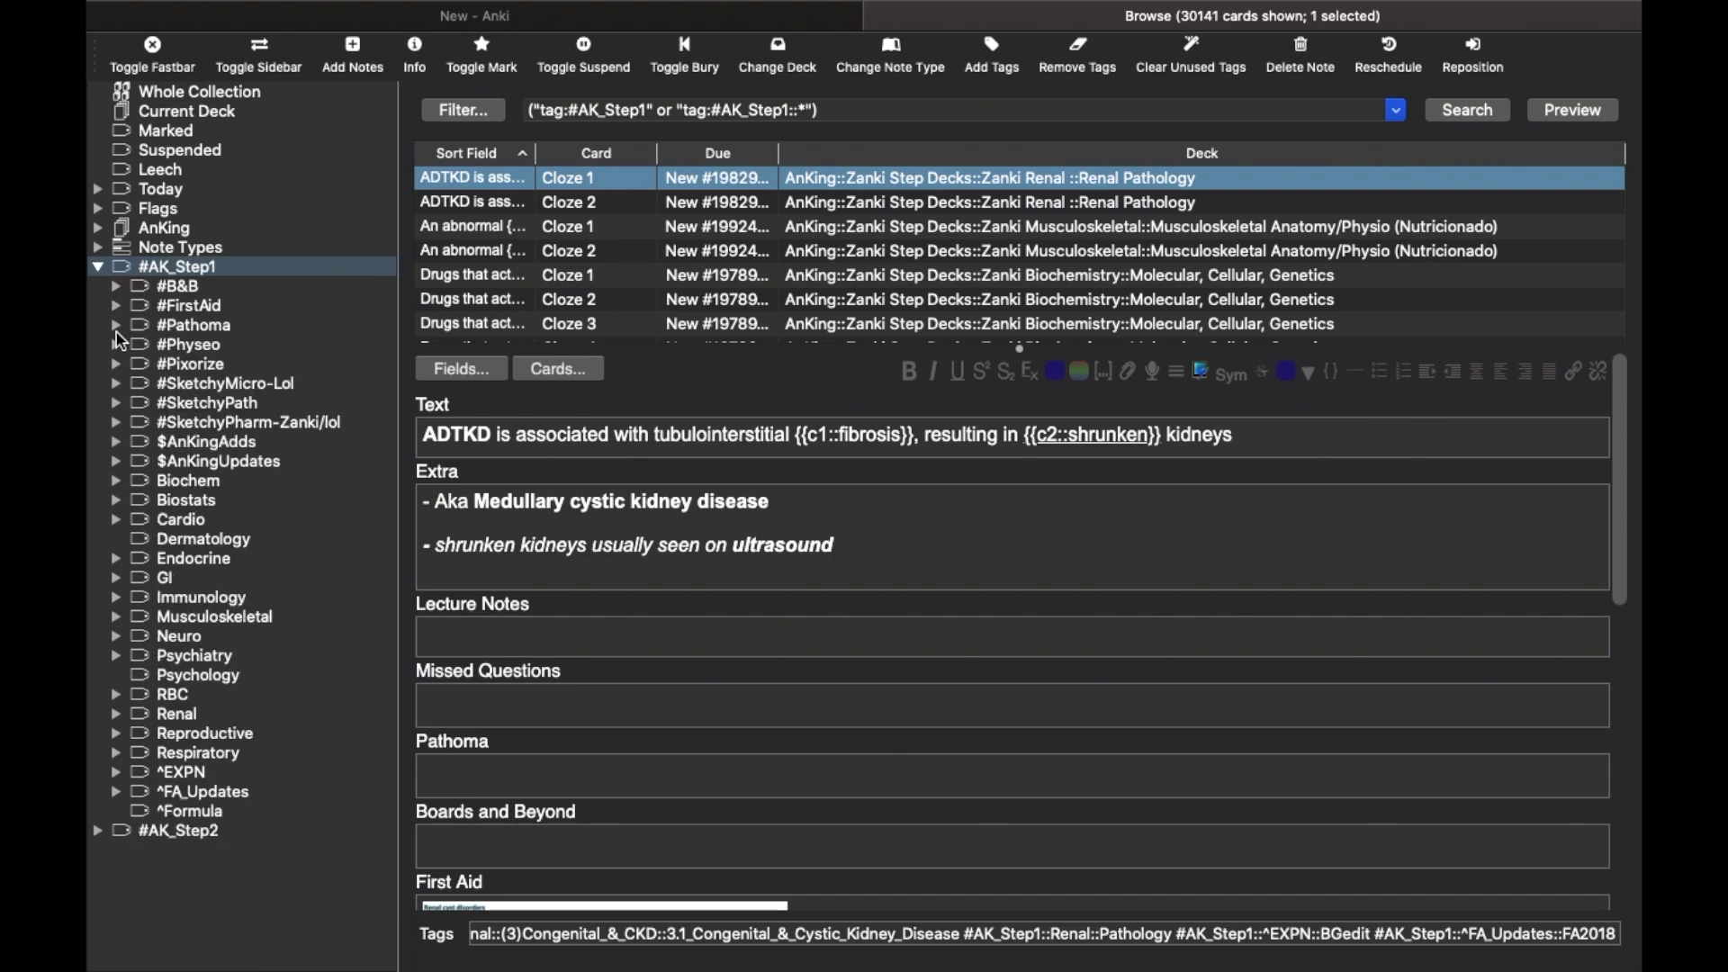
click(117, 327)
click(116, 326)
click(116, 346)
click(99, 268)
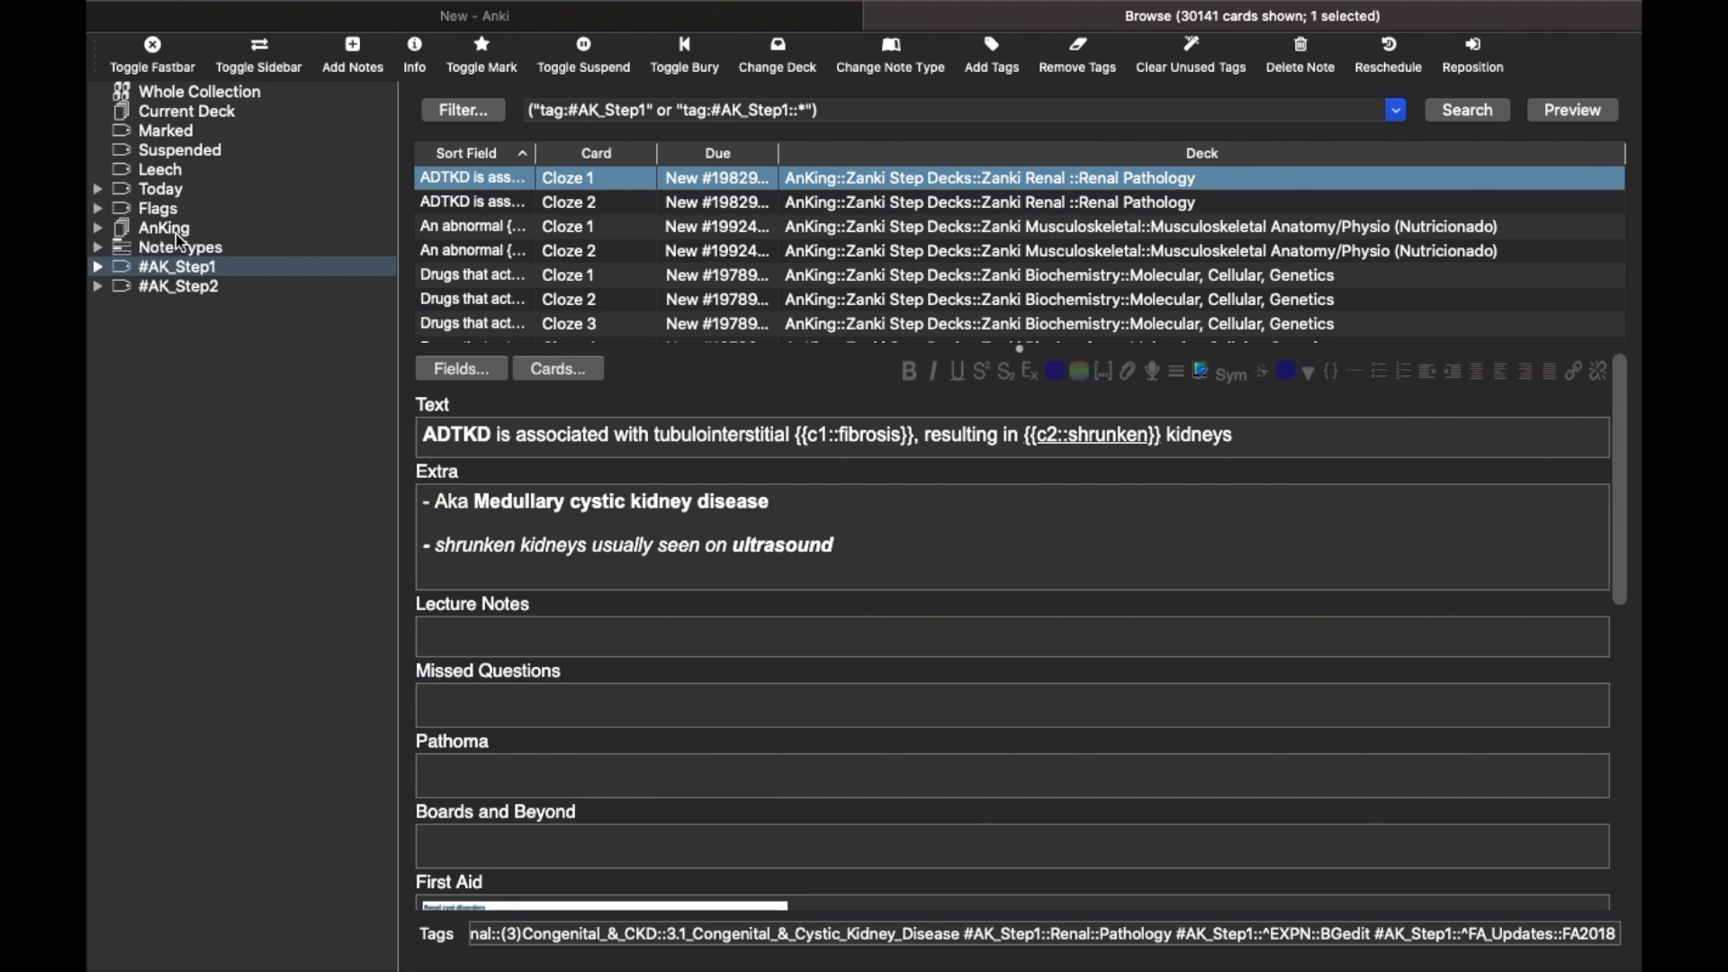
List all AnKing deck cards and step through the ADTKD cards
click(137, 232)
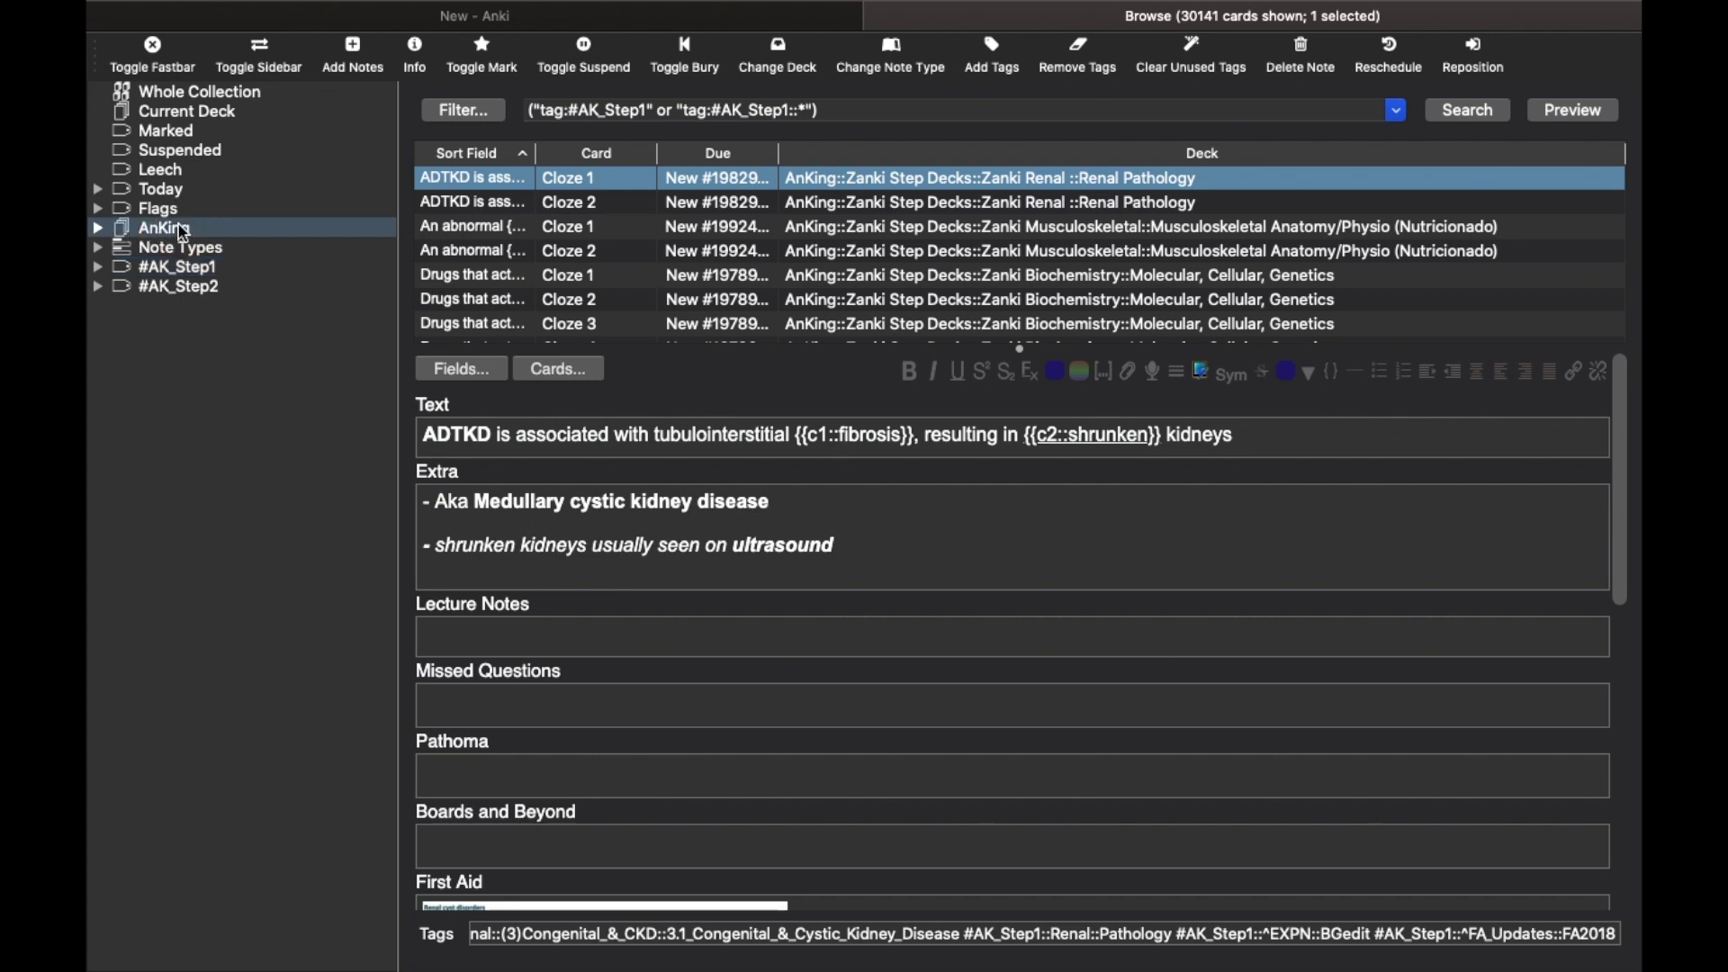
click(594, 199)
click(604, 184)
key(Down)
key(Down)
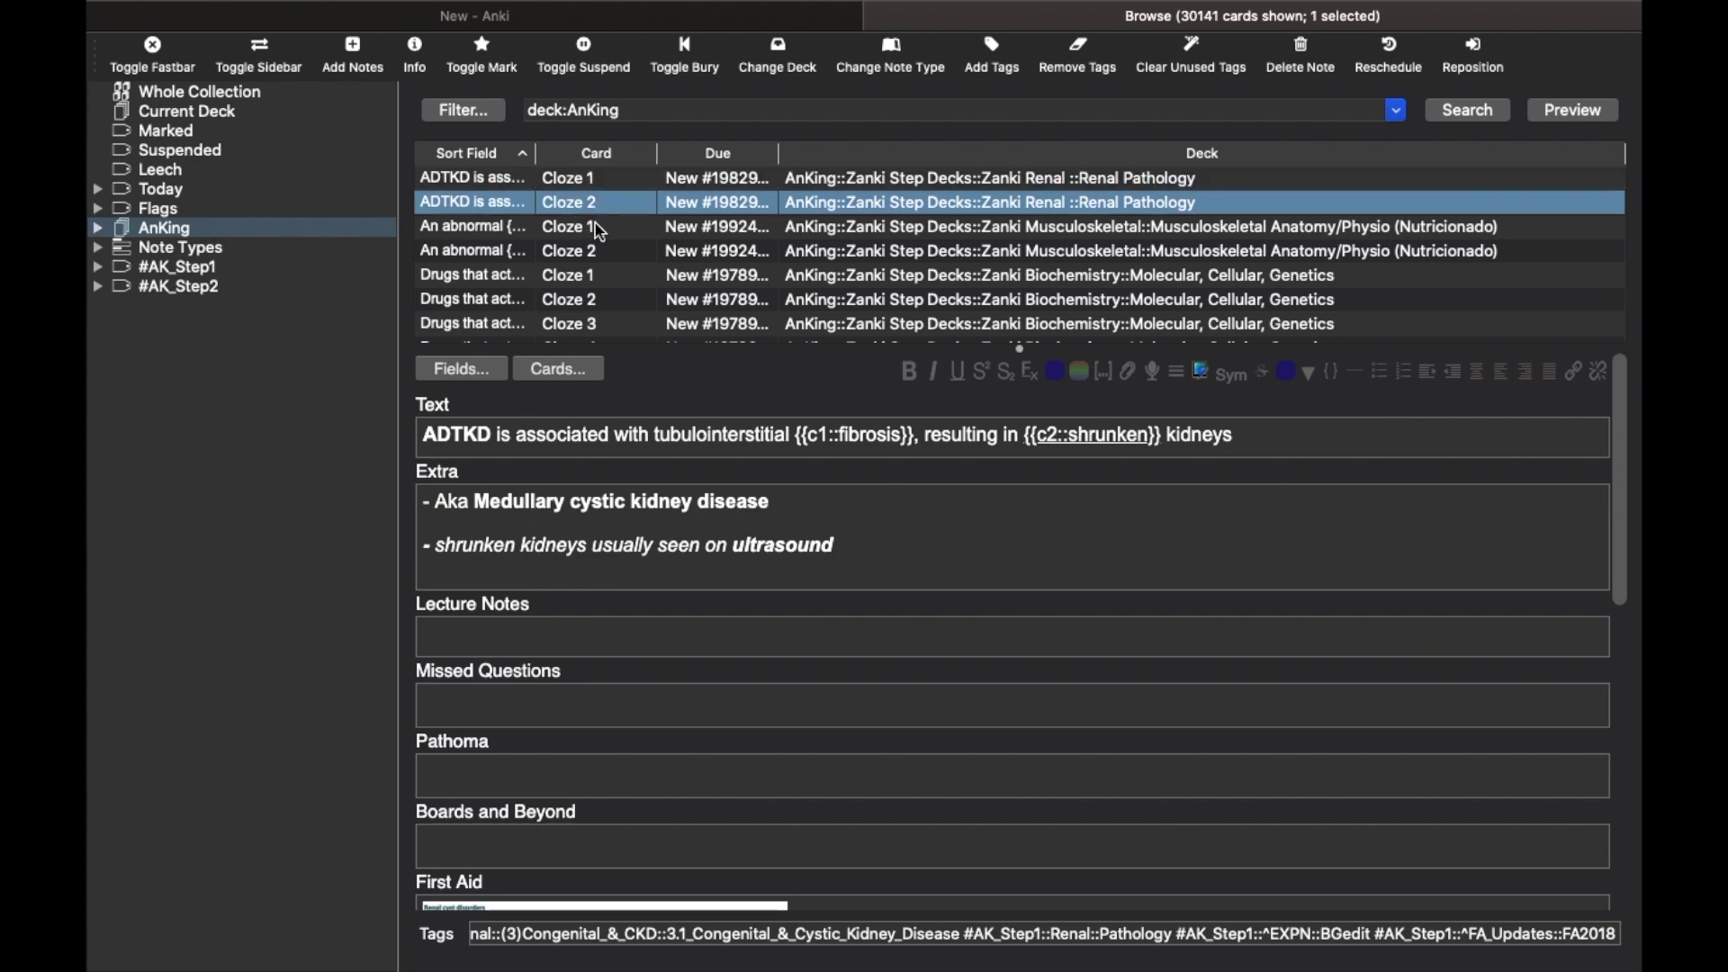
Select all 30141 AnKing cards, Toggle Suspend them, and close the browser
key(Up)
key(Up)
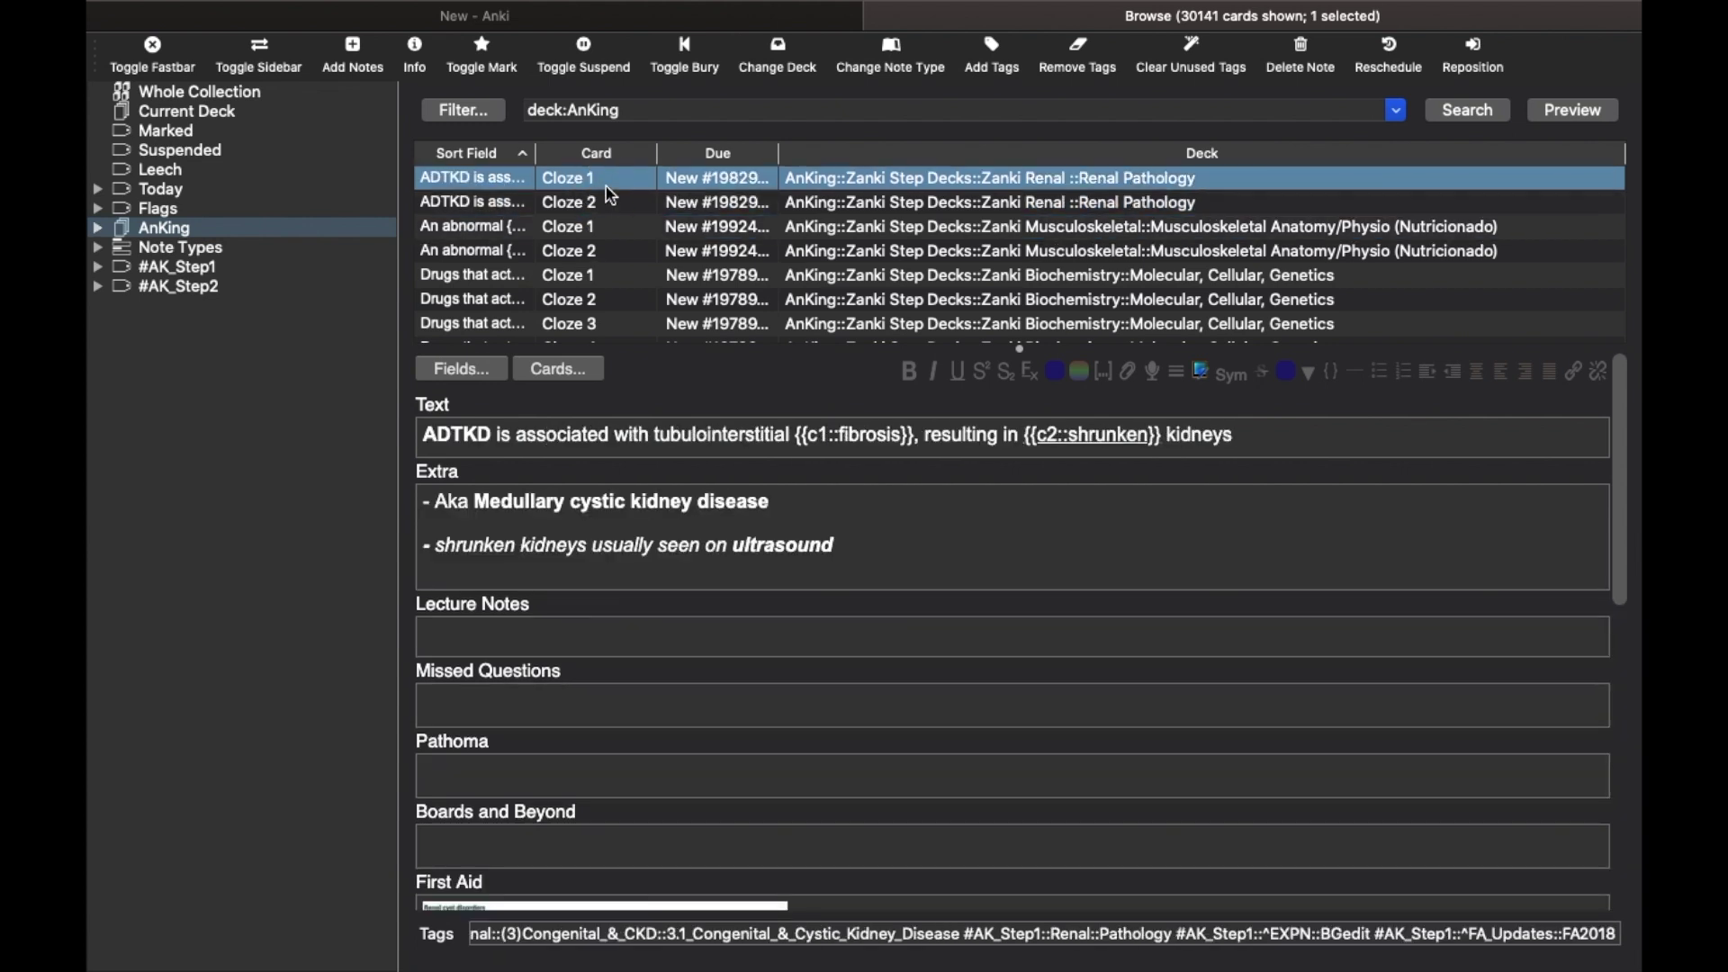
key(super+a)
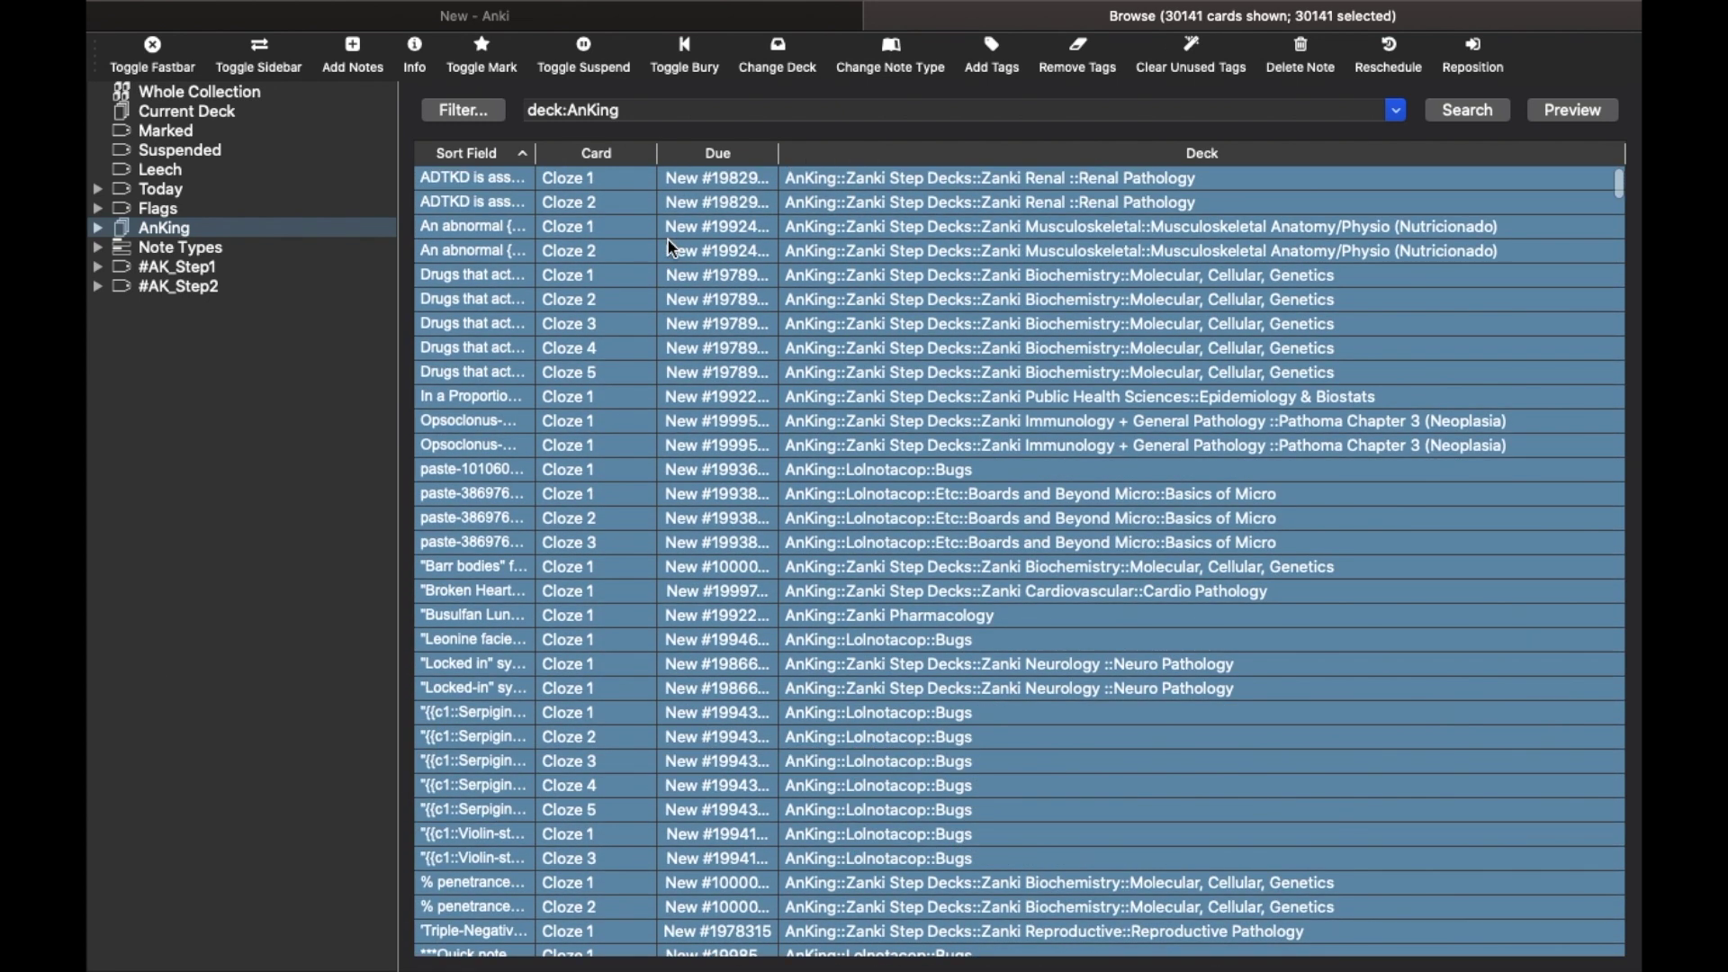
scroll(666, 237, down, 5)
scroll(666, 237, up, 5)
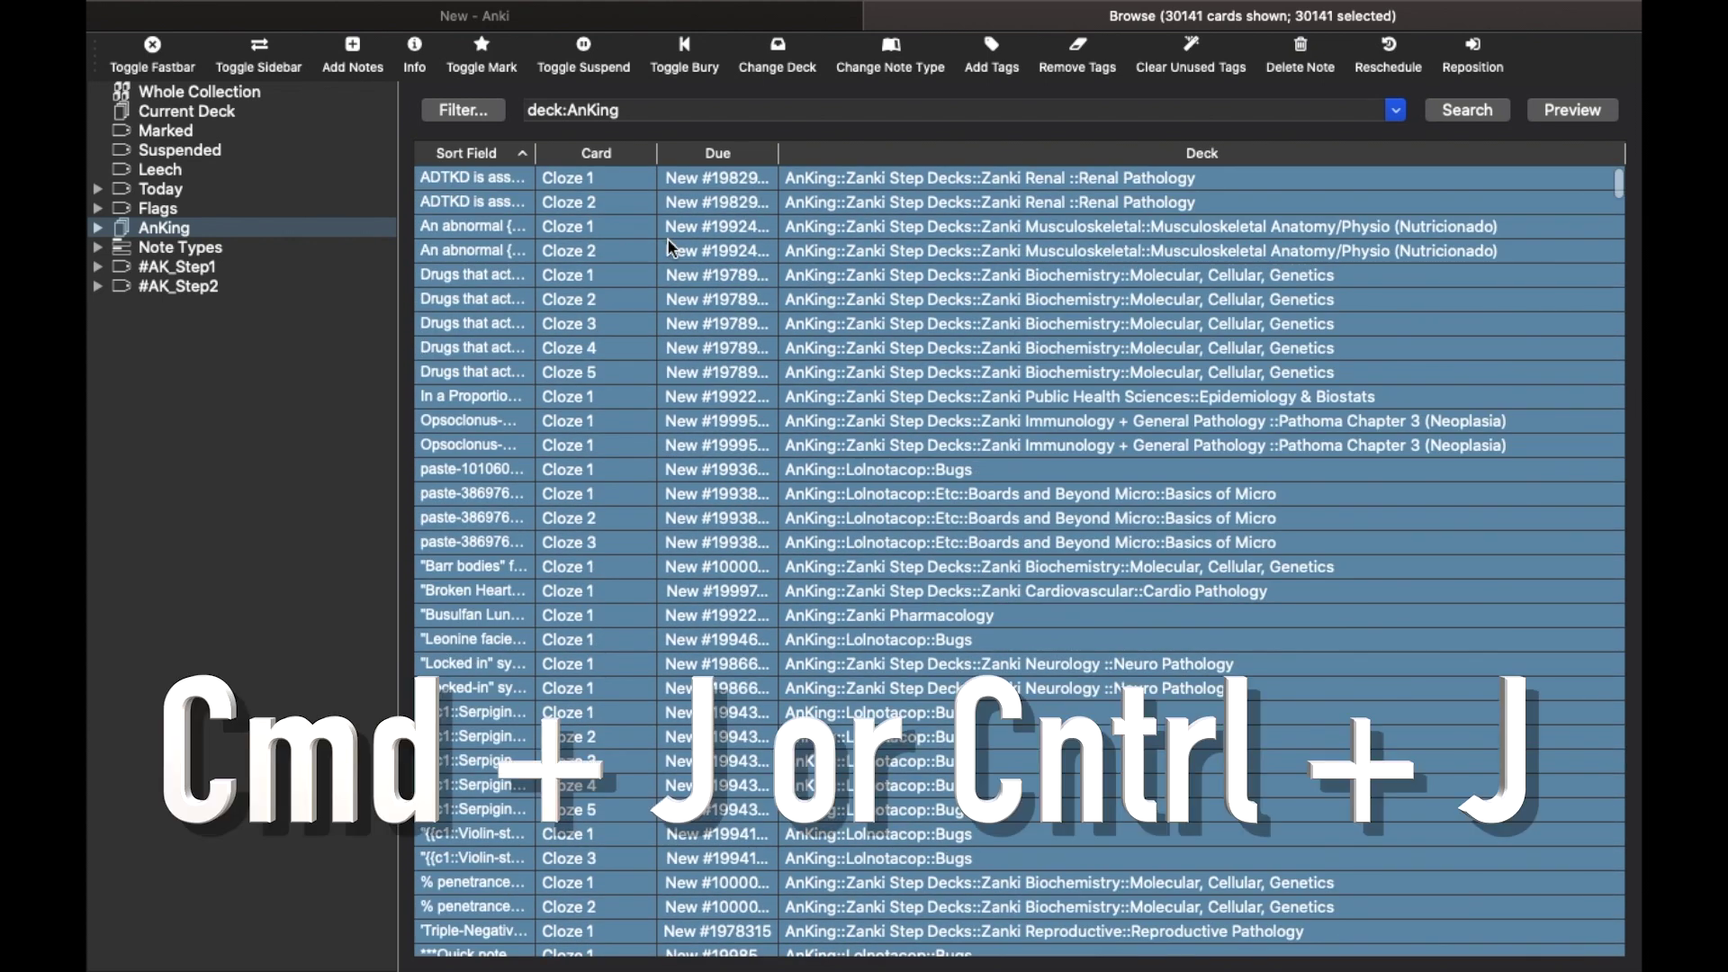
right_click(630, 234)
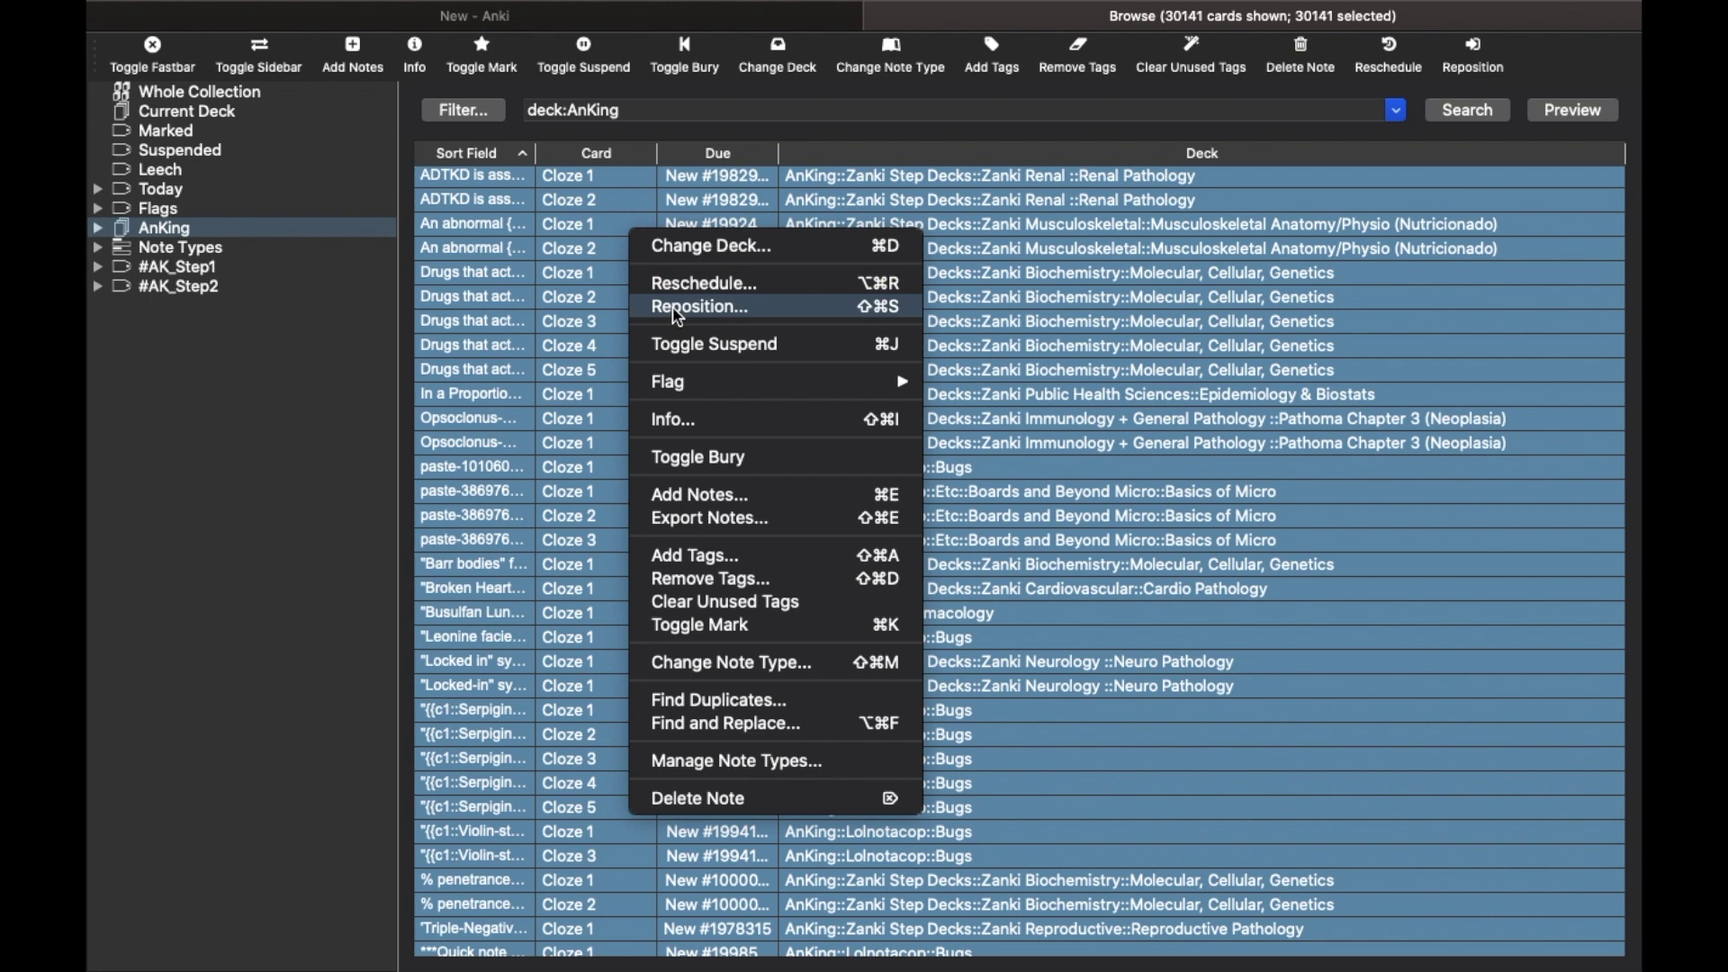
click(734, 345)
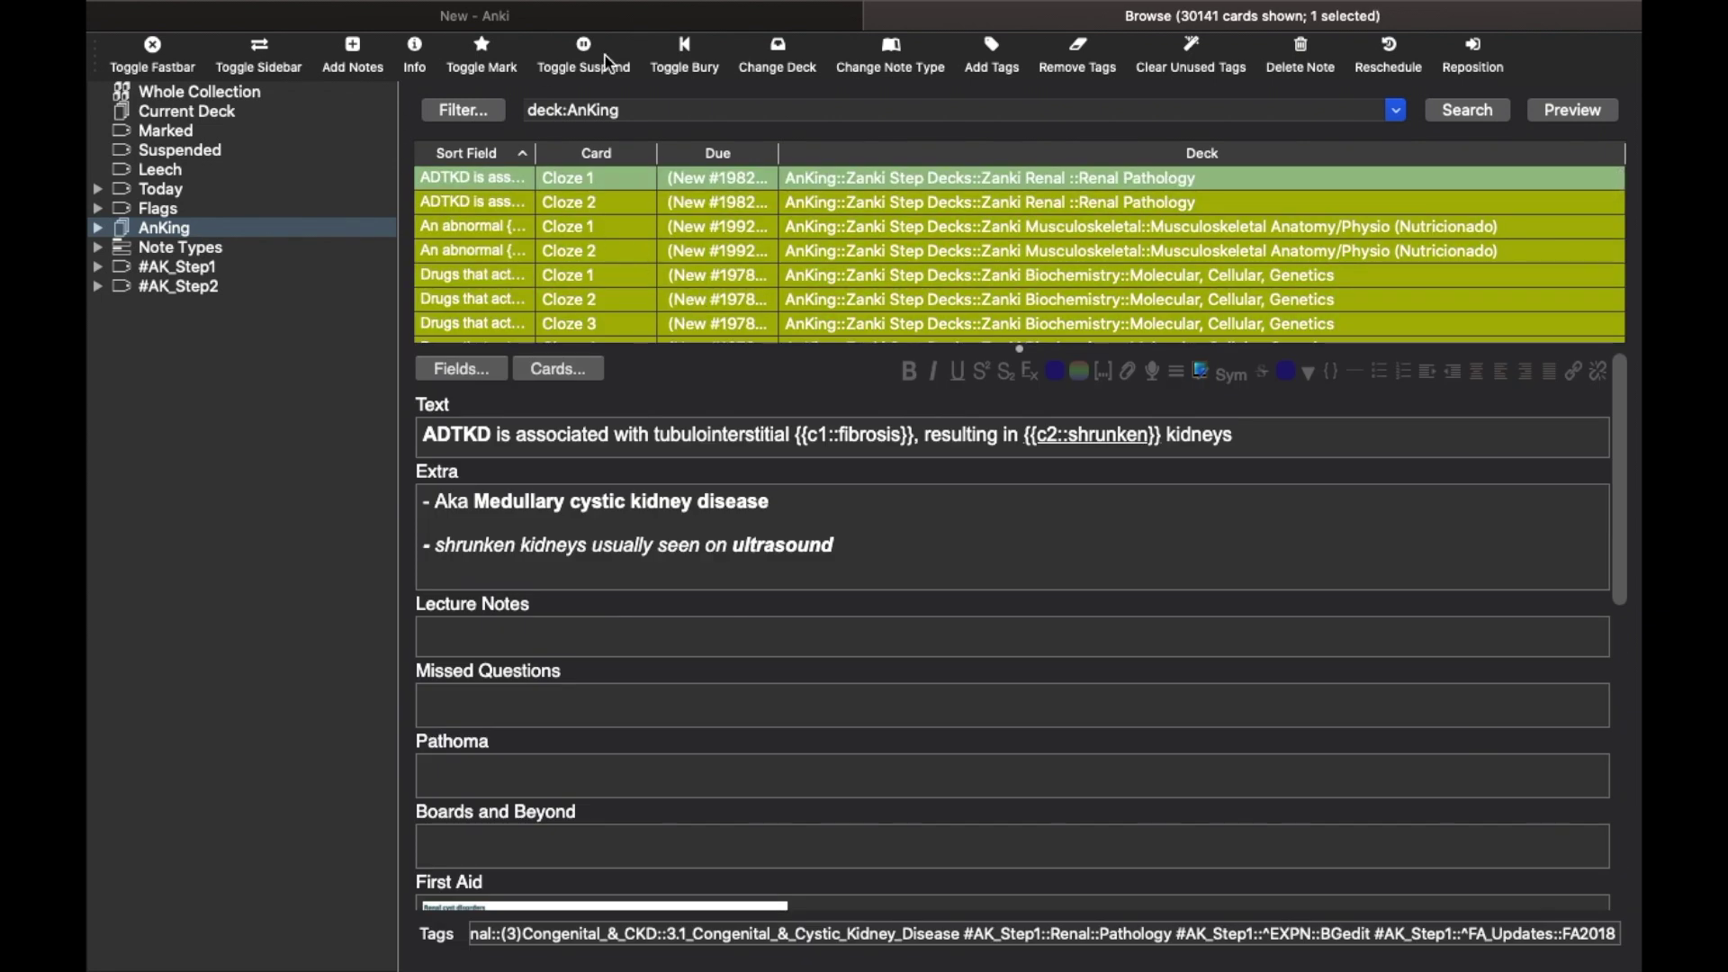
click(877, 16)
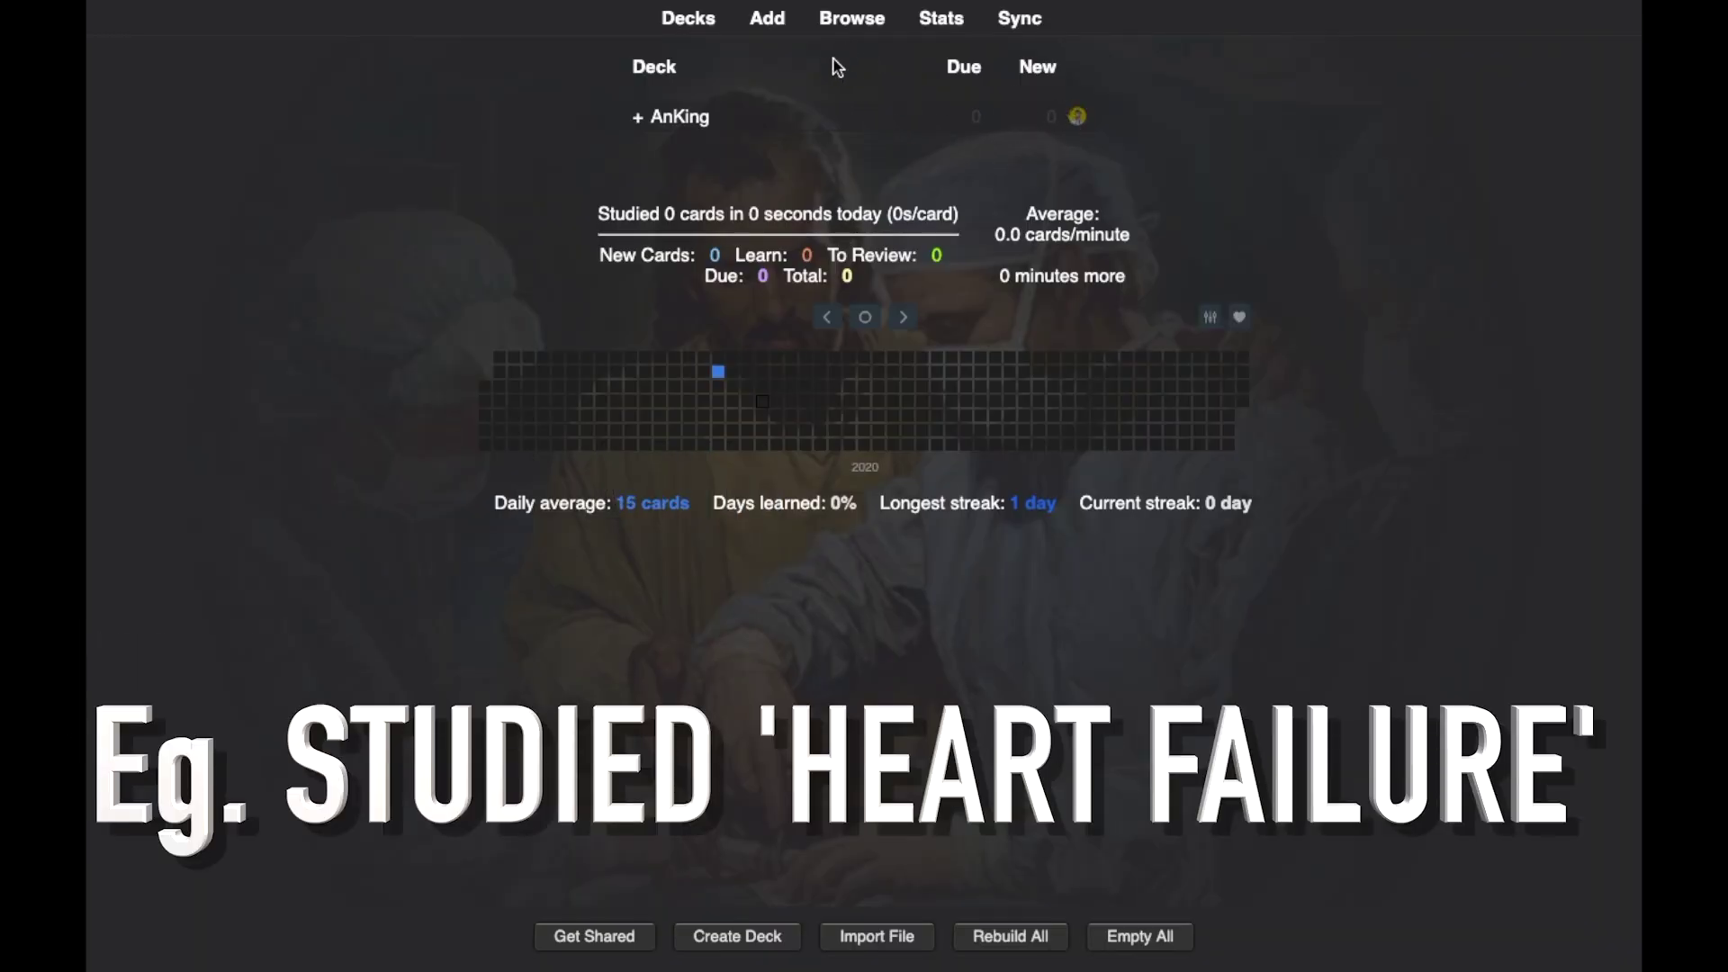
List the cards under each #AK_Step1 subtag, from #B&B through #SketchyPharm-Zanki/lol
click(855, 20)
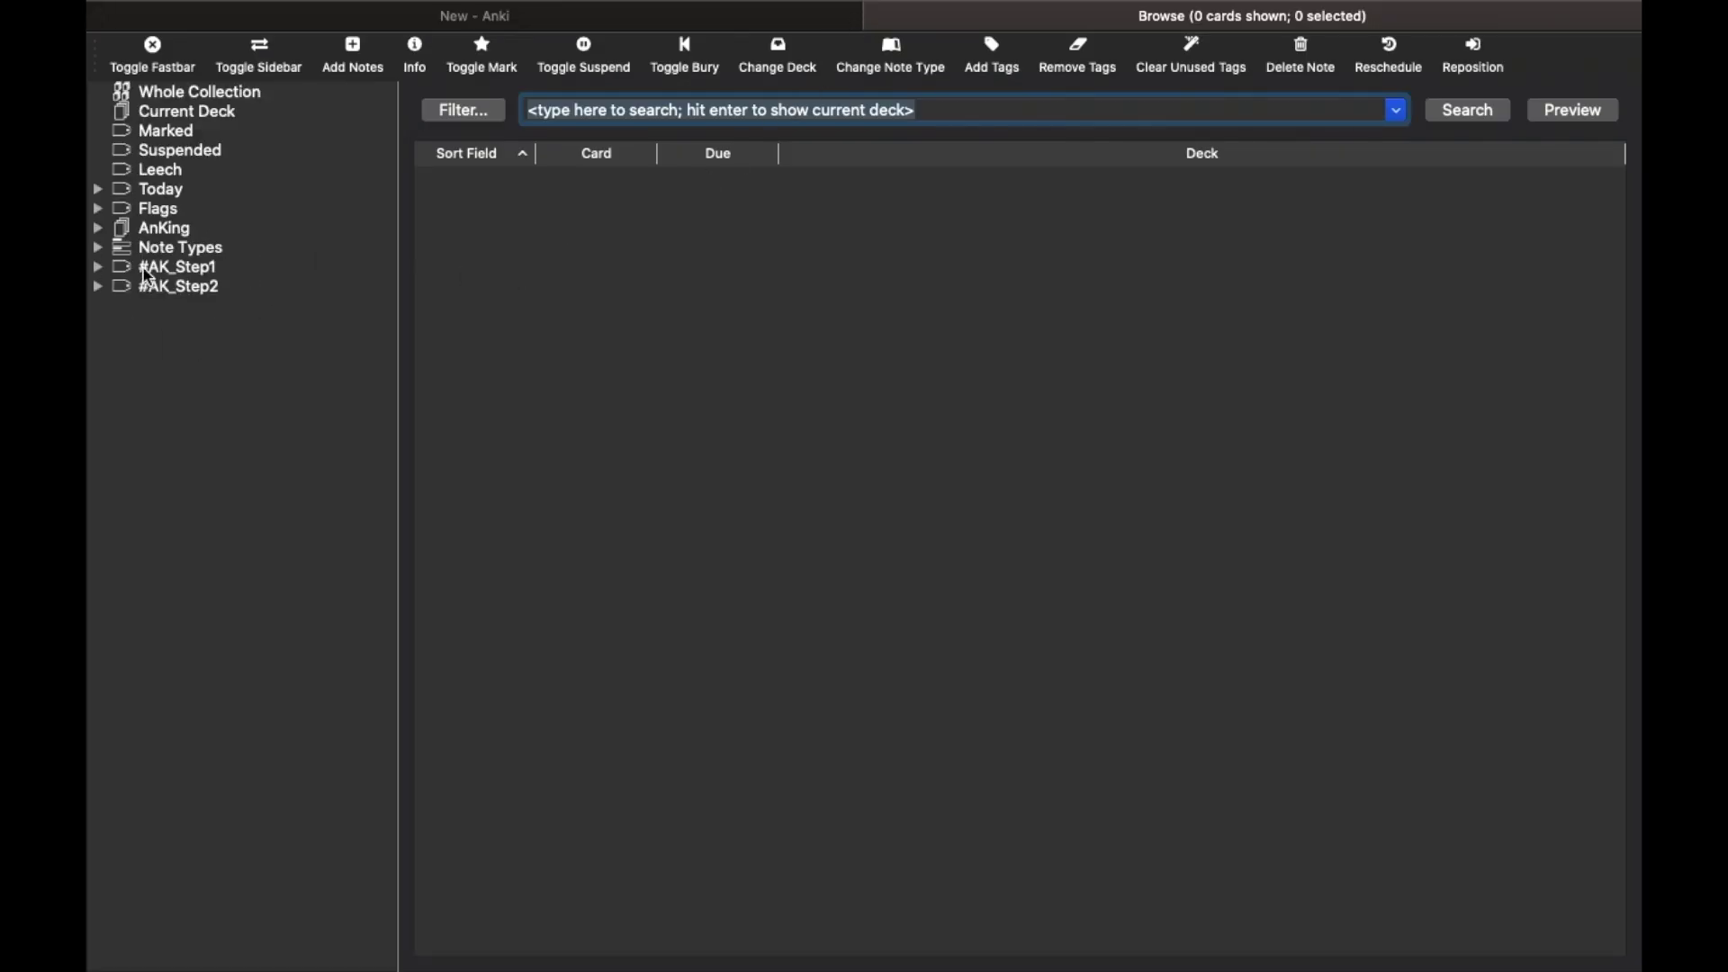
click(98, 267)
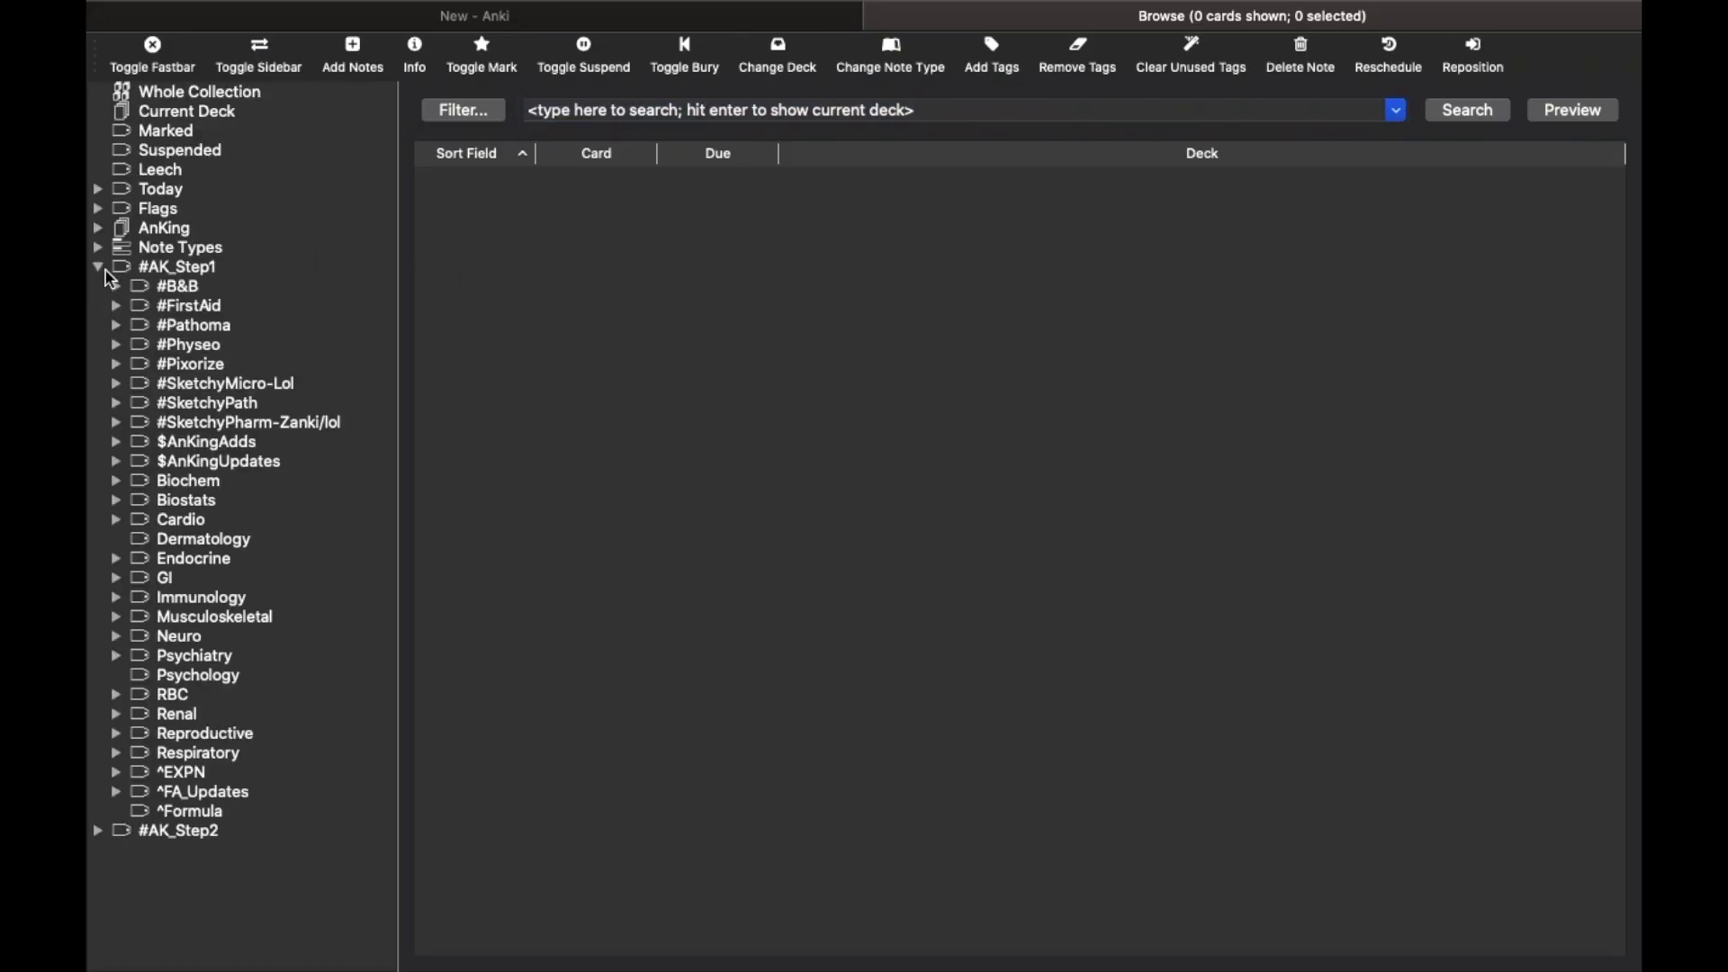
click(187, 288)
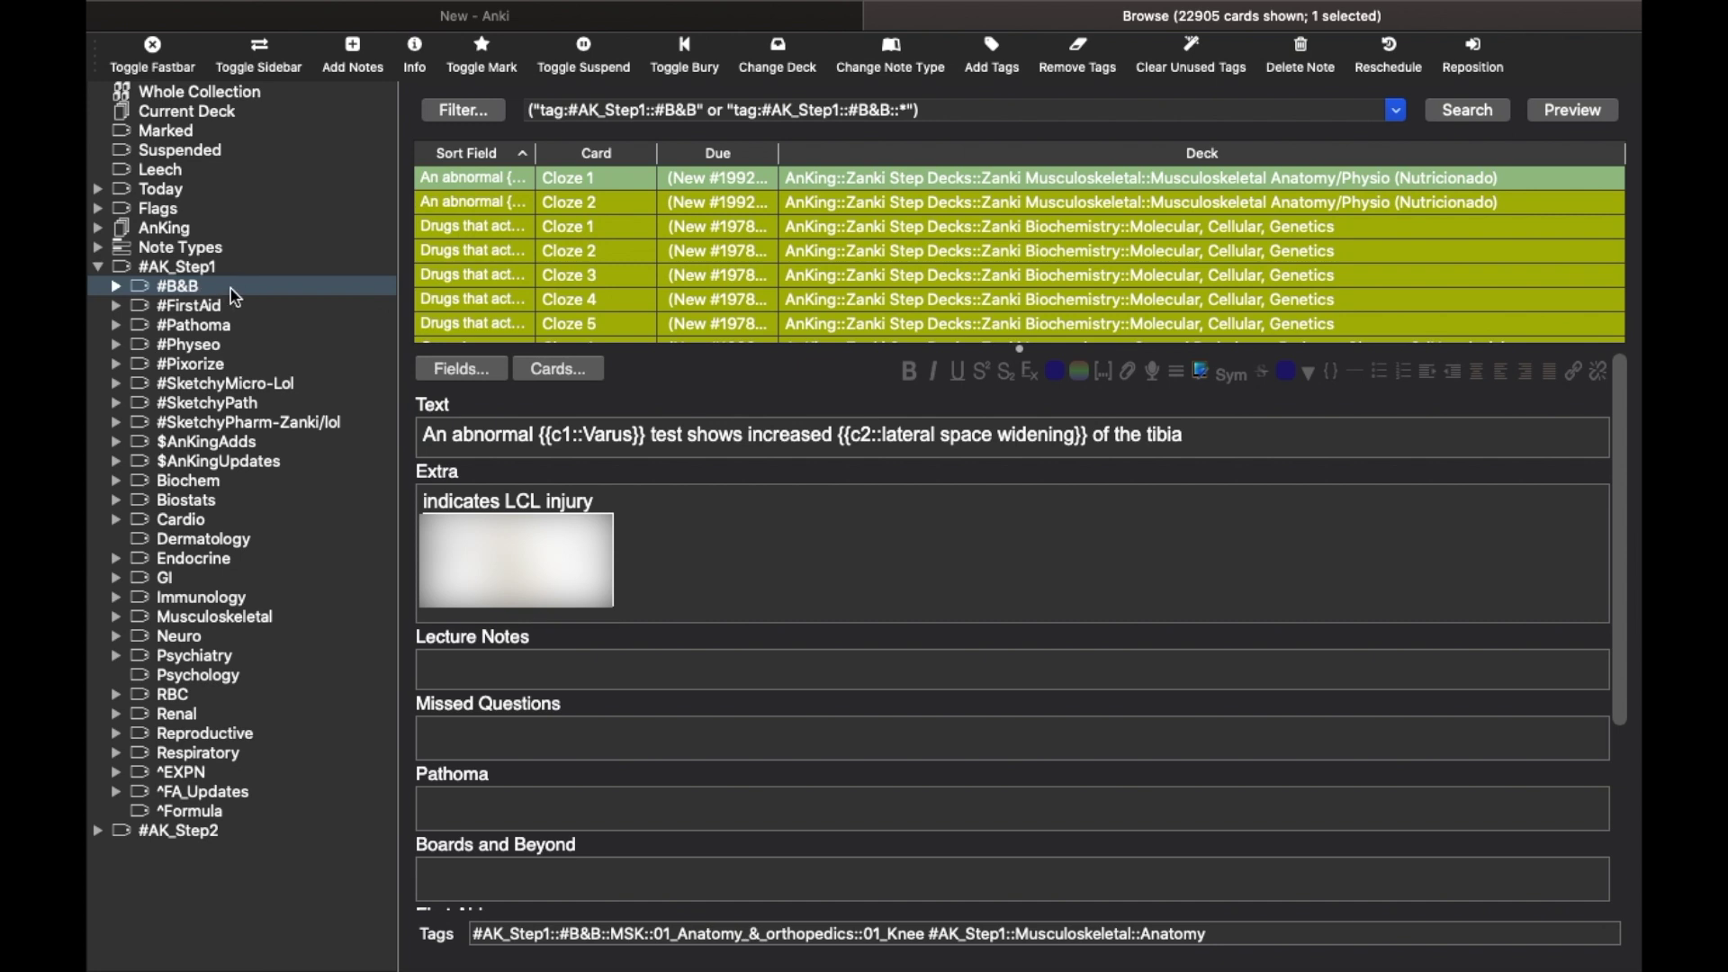
click(189, 306)
click(191, 326)
click(192, 344)
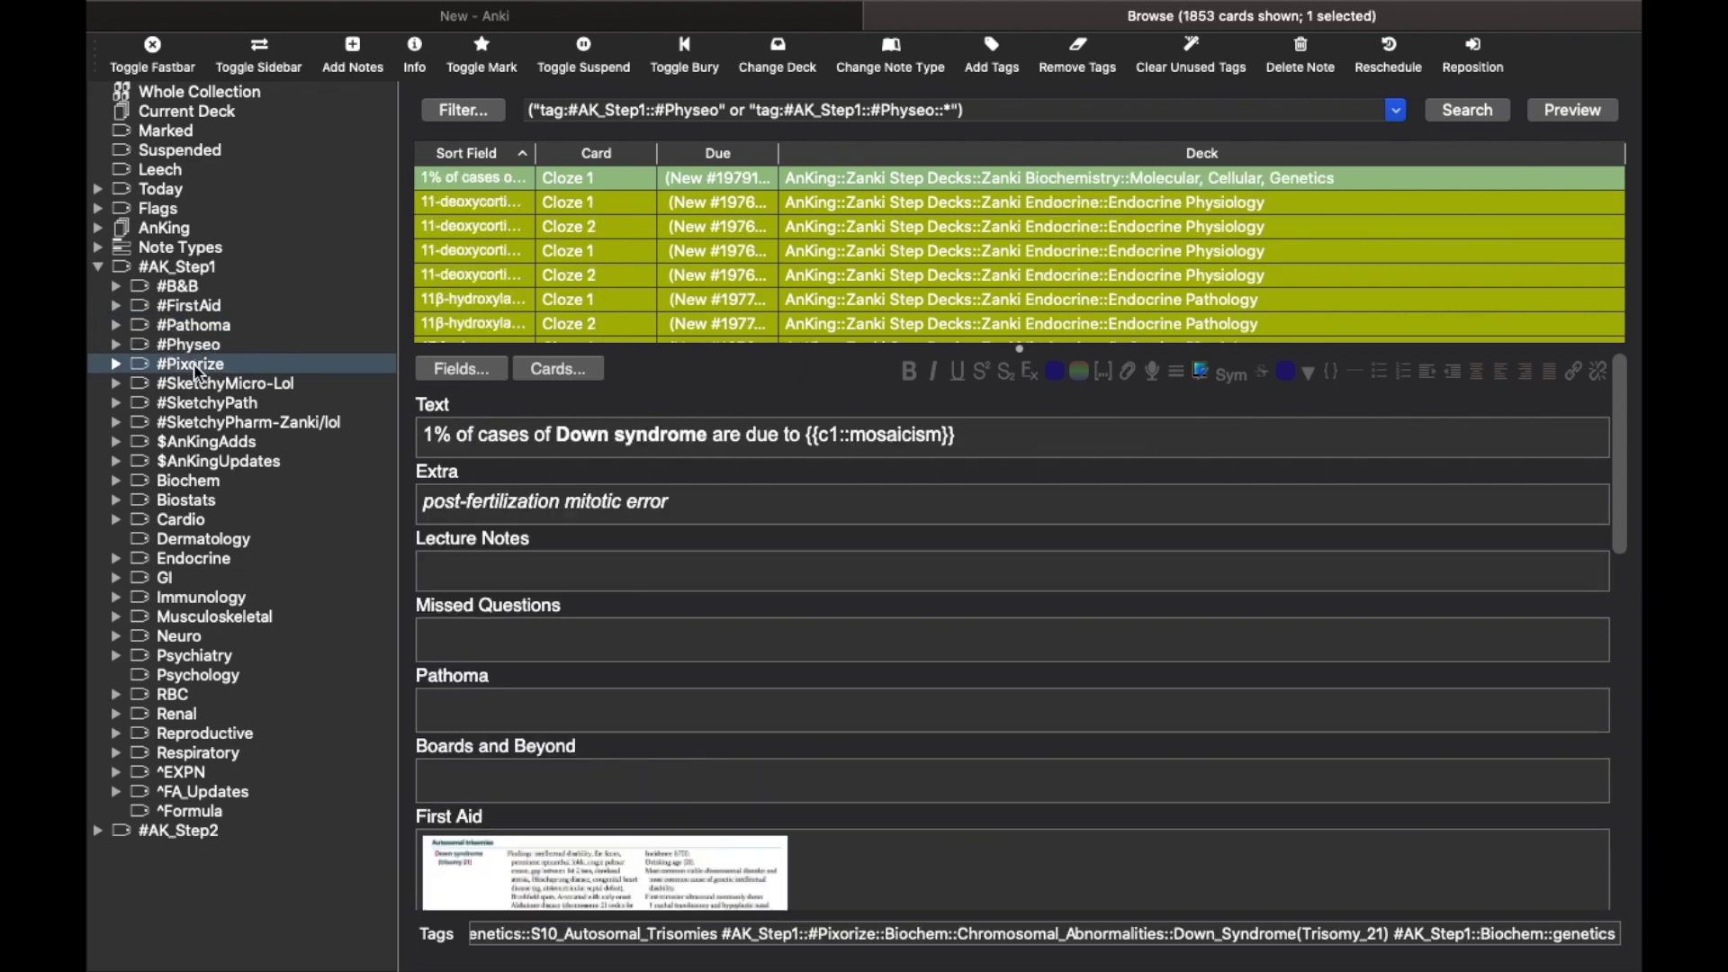
click(194, 384)
click(196, 402)
click(196, 424)
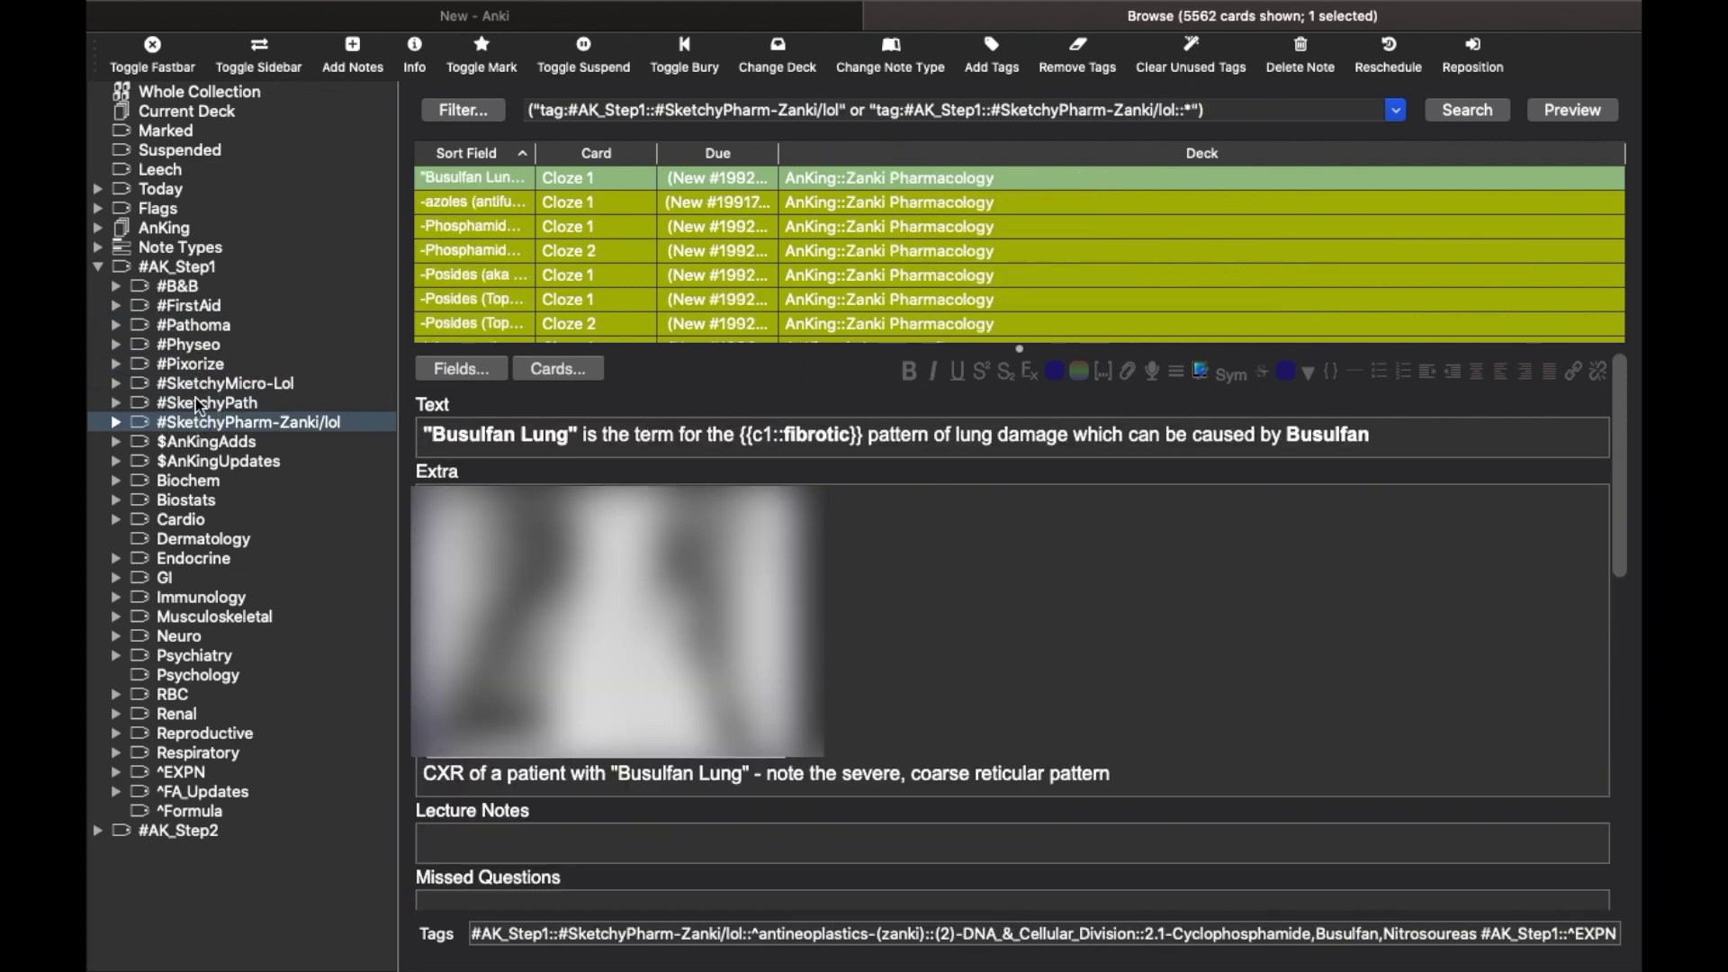
click(187, 285)
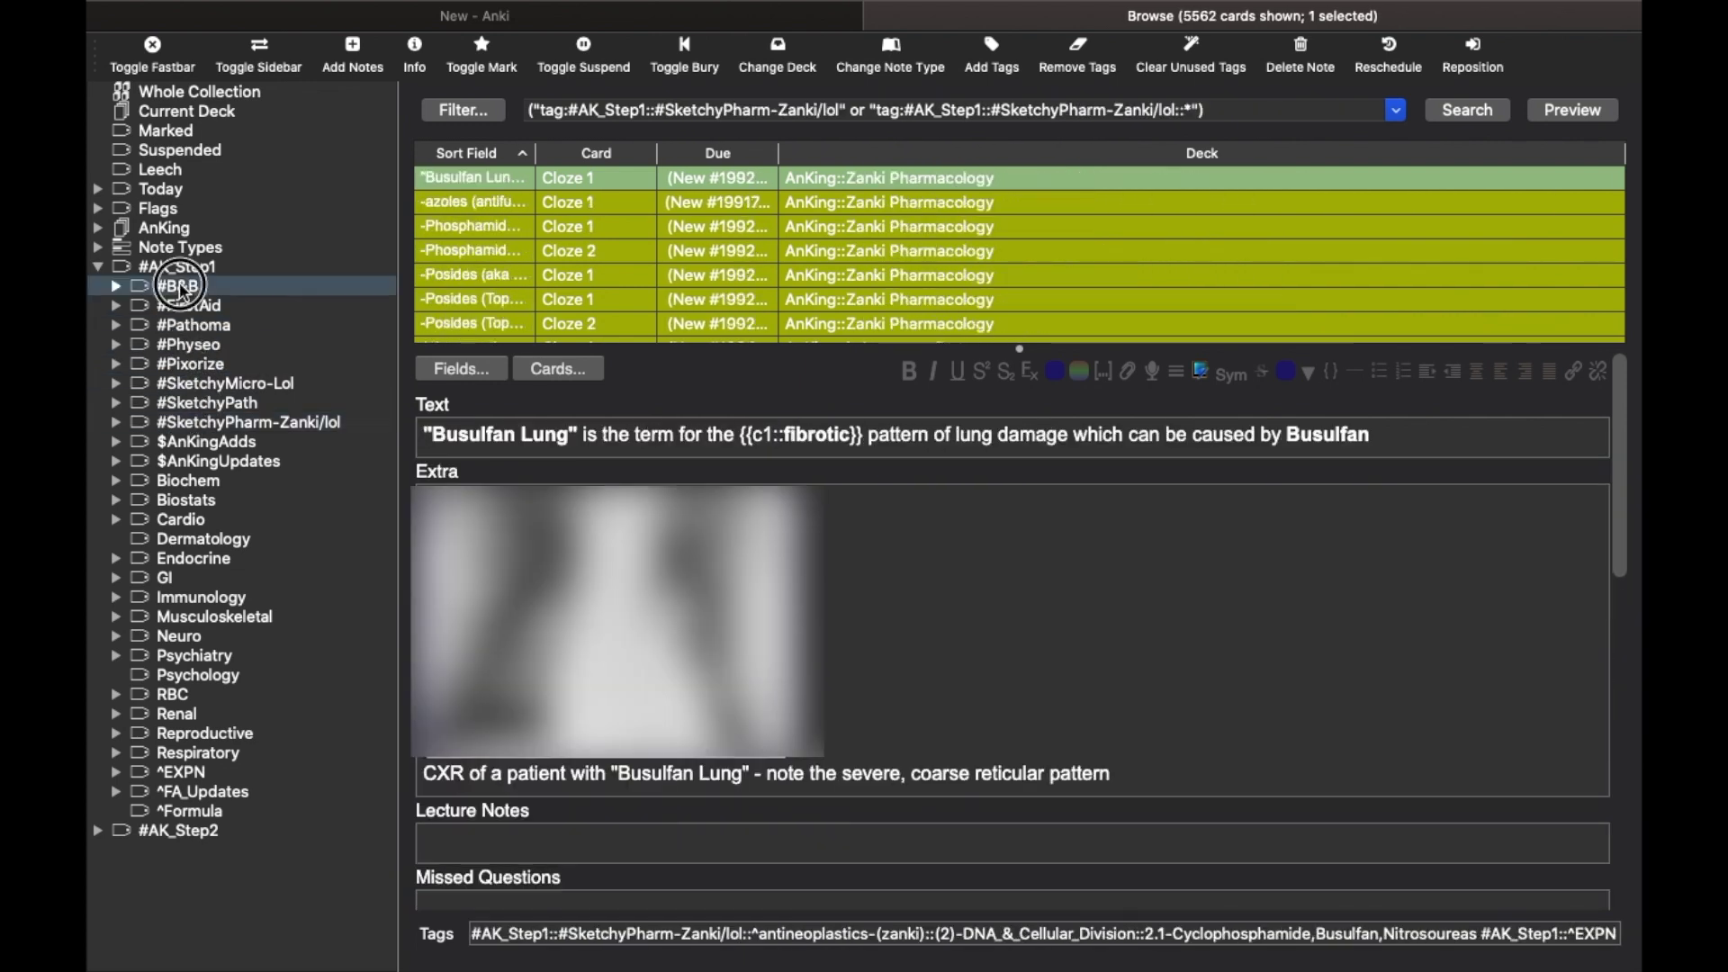
Drill into #B&B > Cardiology > 06_Heart_Failure and list the 02_Systolic_Diastolic_HF cards
click(115, 287)
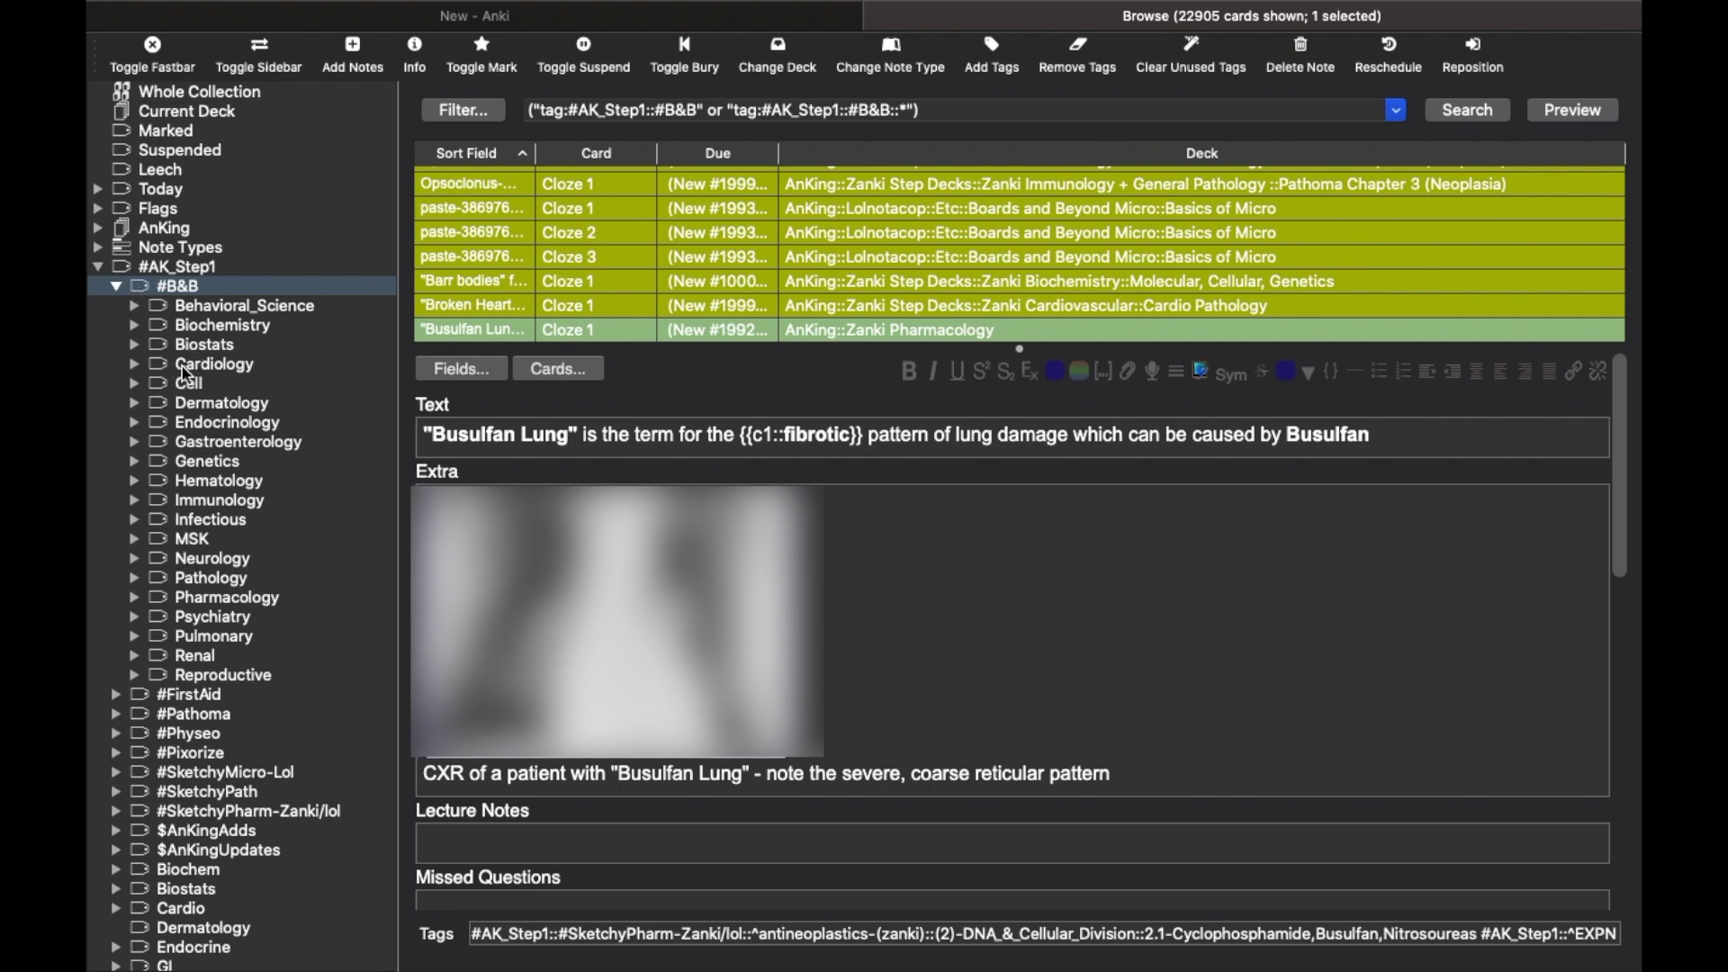
click(134, 365)
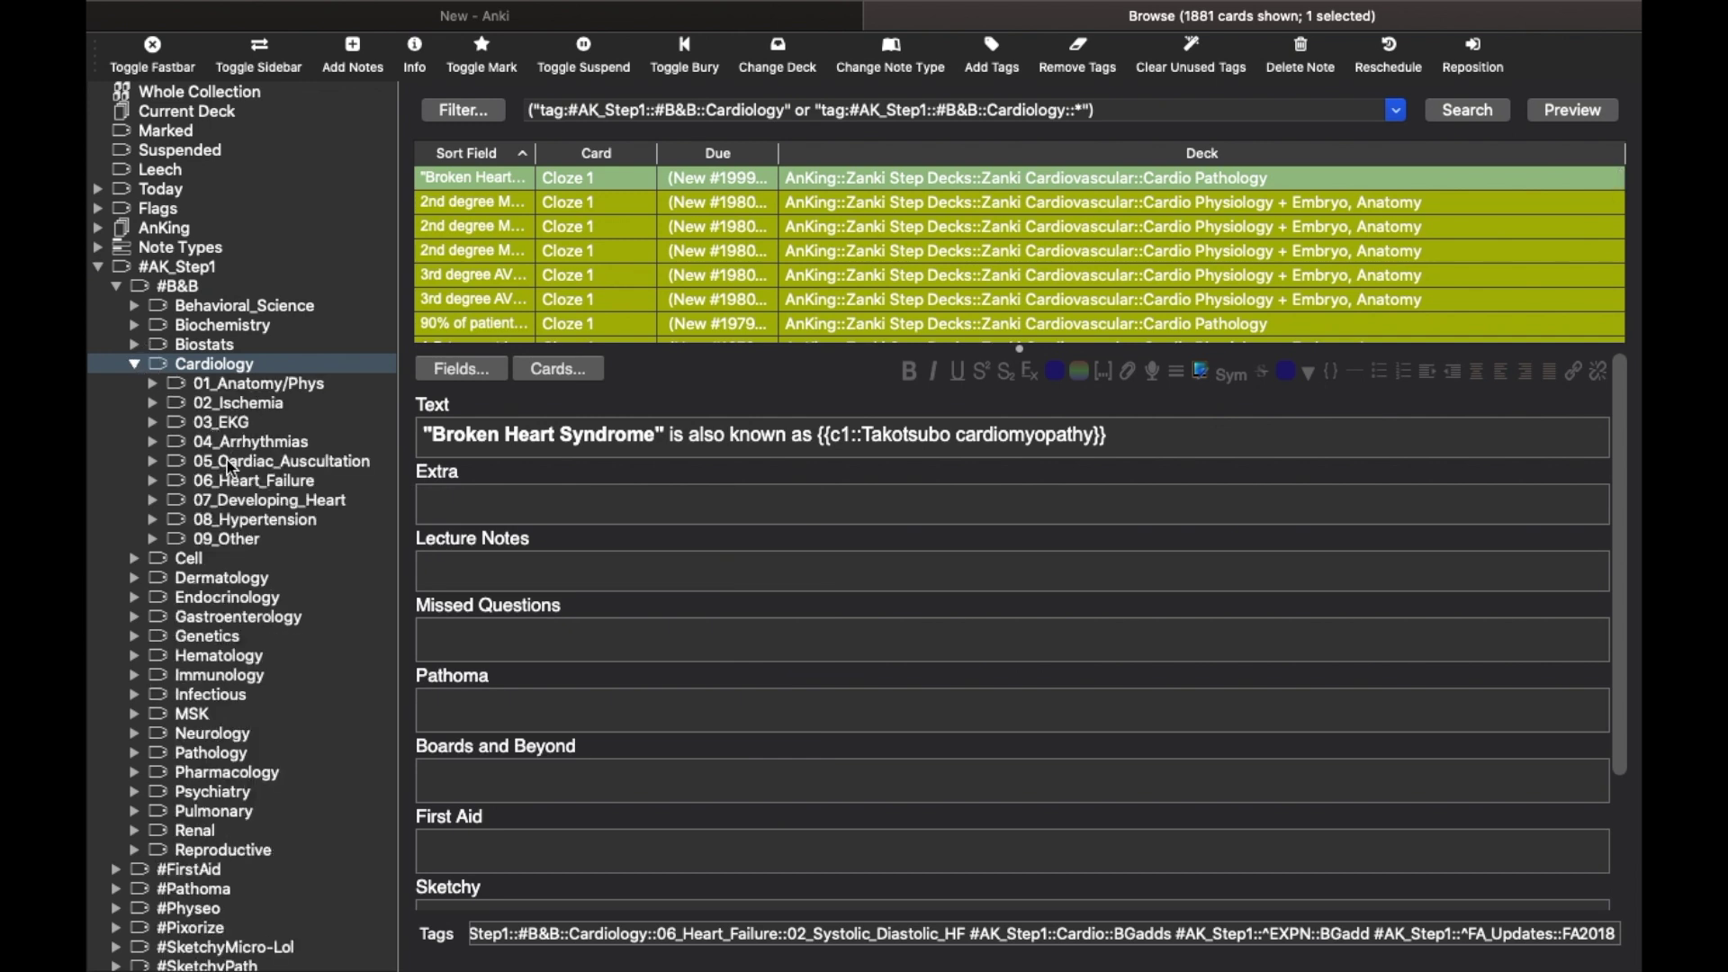
click(151, 480)
click(241, 519)
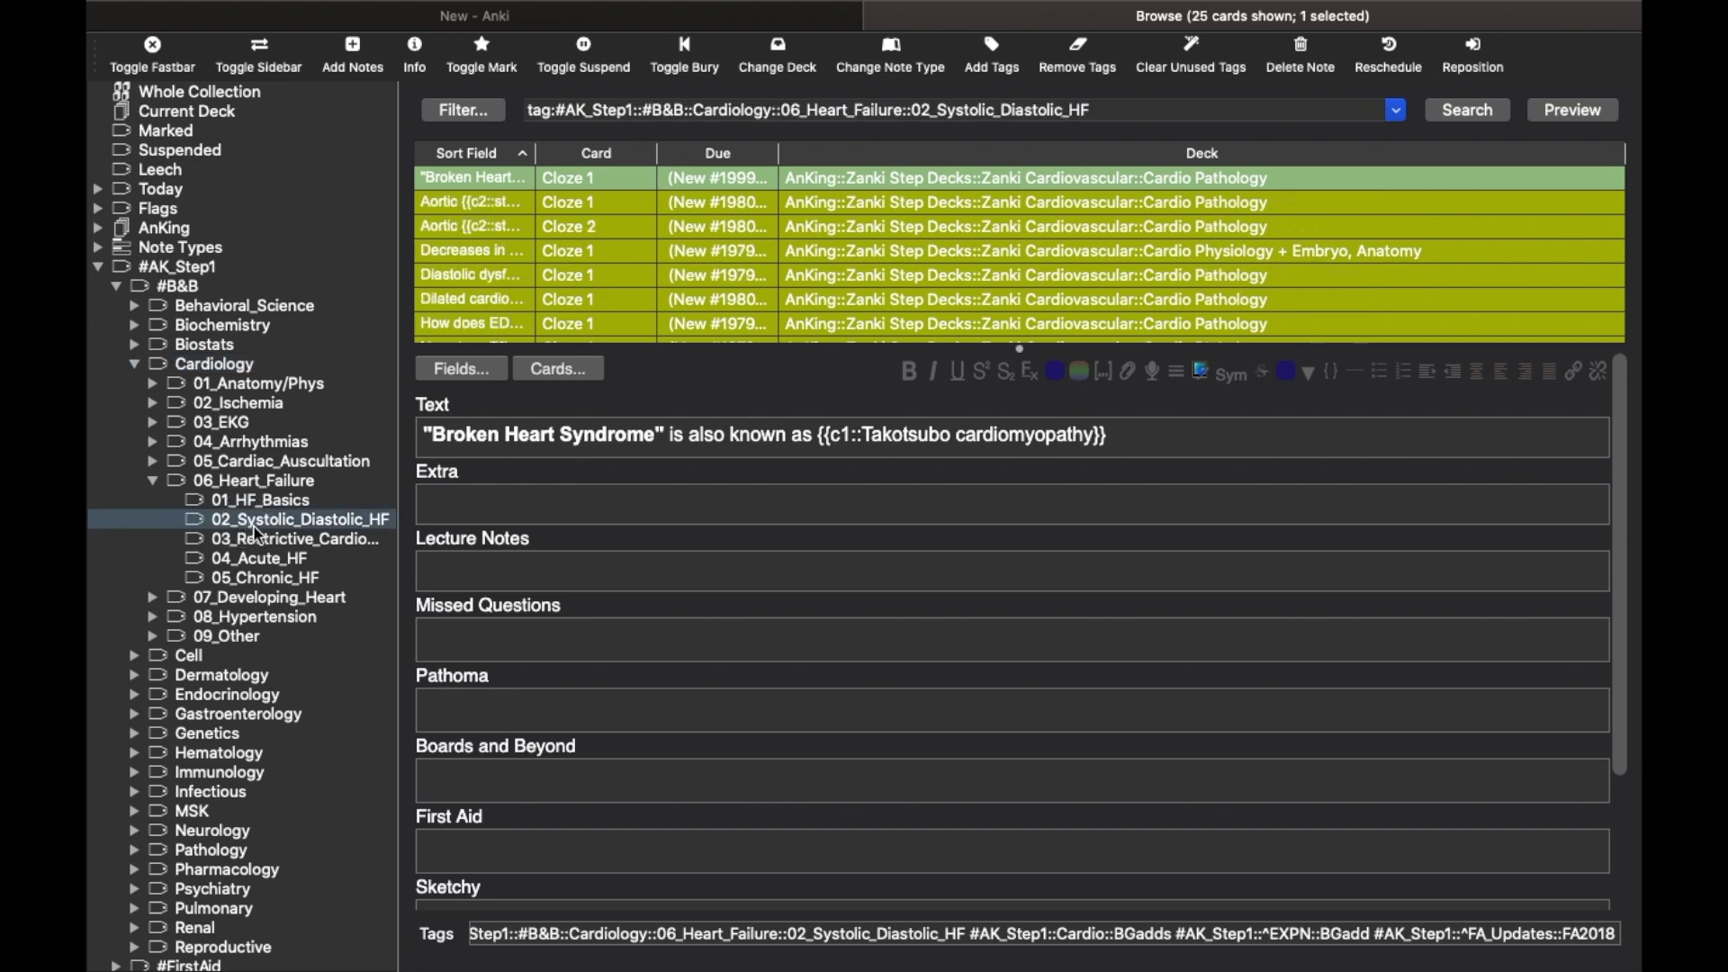
click(261, 539)
click(262, 522)
scroll(623, 207, down, 10)
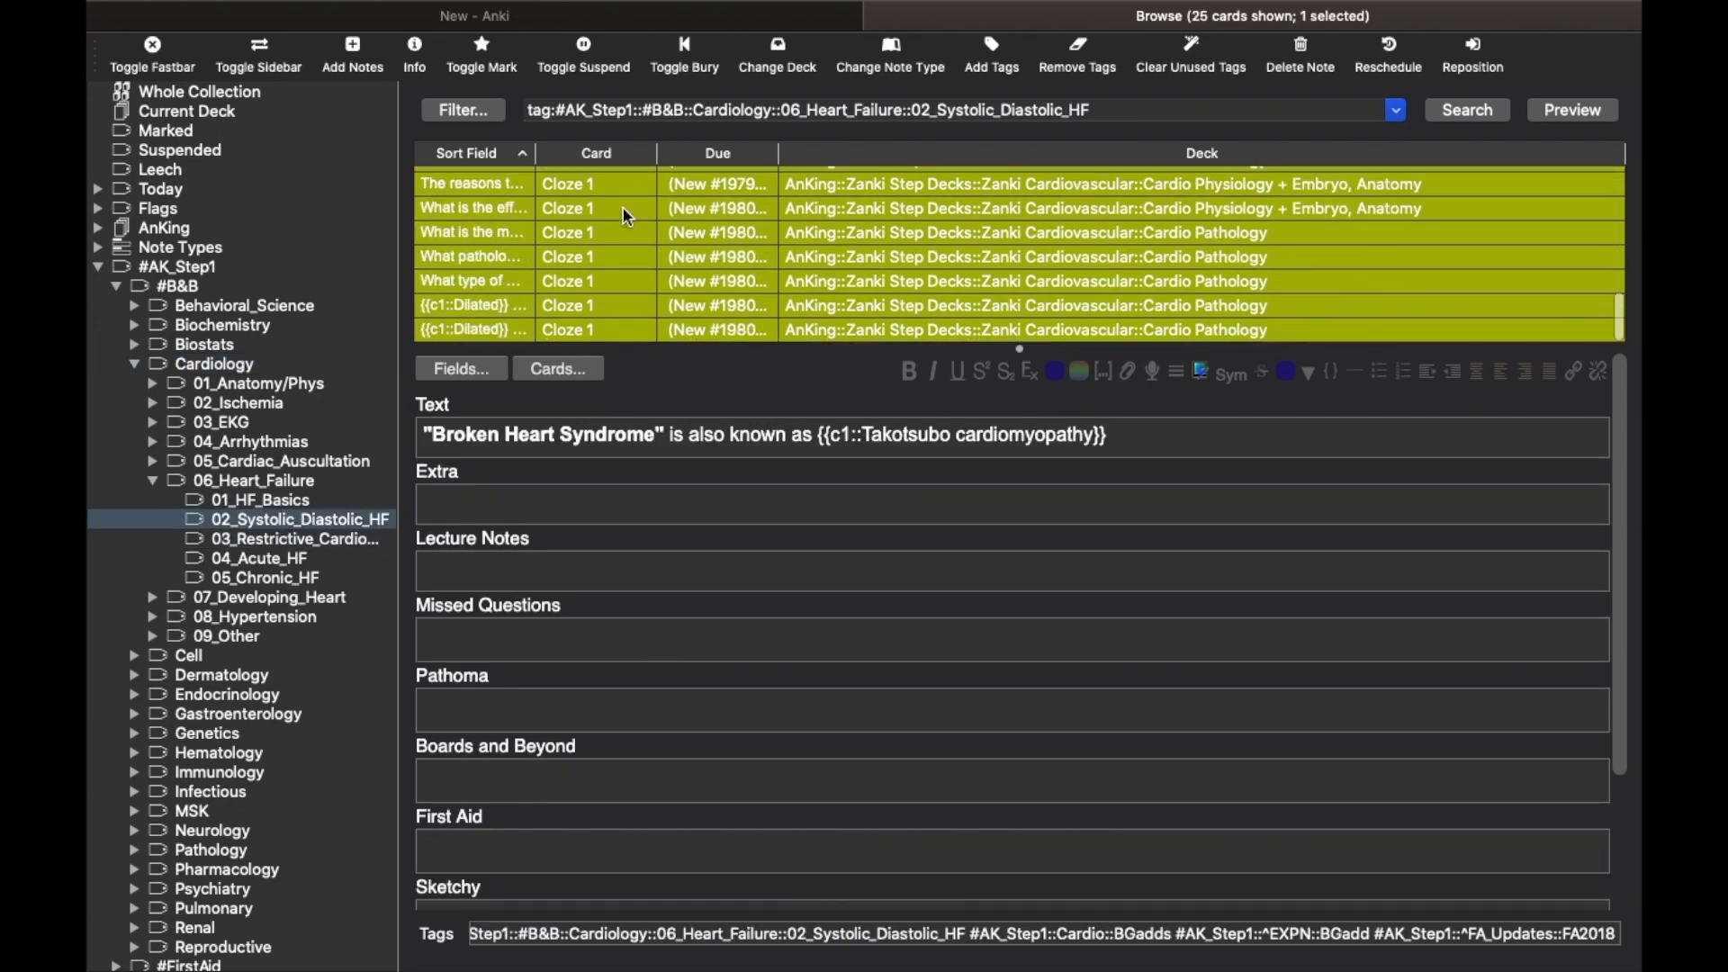
scroll(623, 207, up, 8)
scroll(623, 207, down, 6)
scroll(623, 207, up, 8)
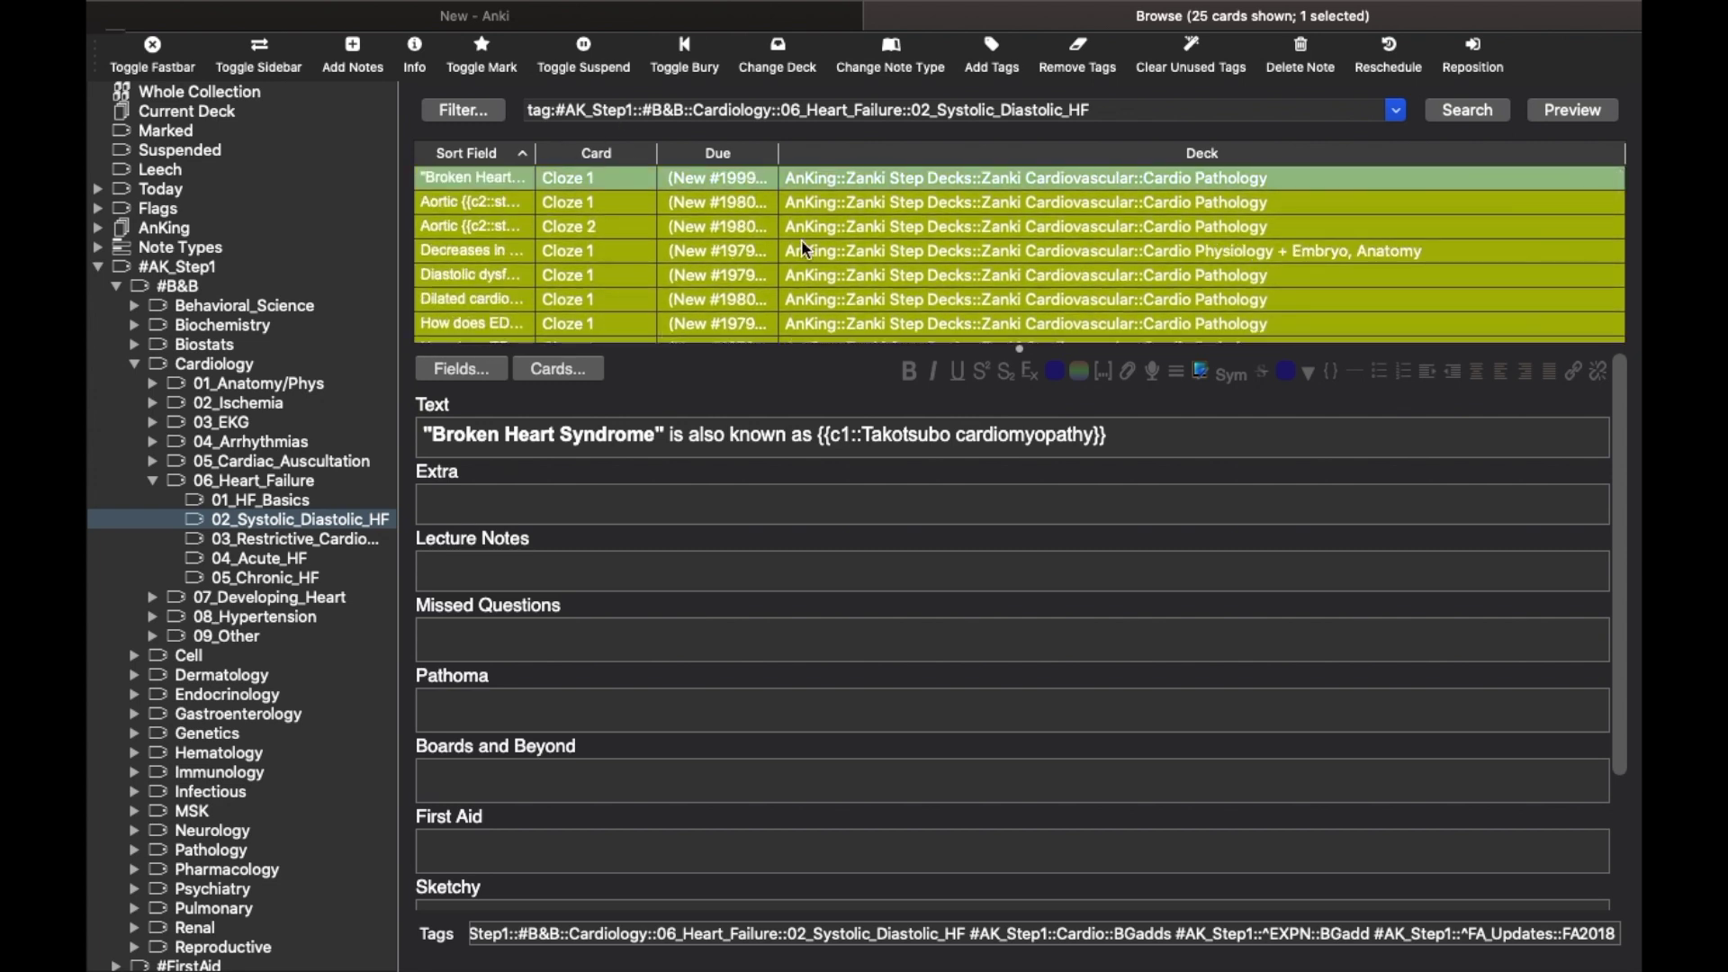
click(605, 230)
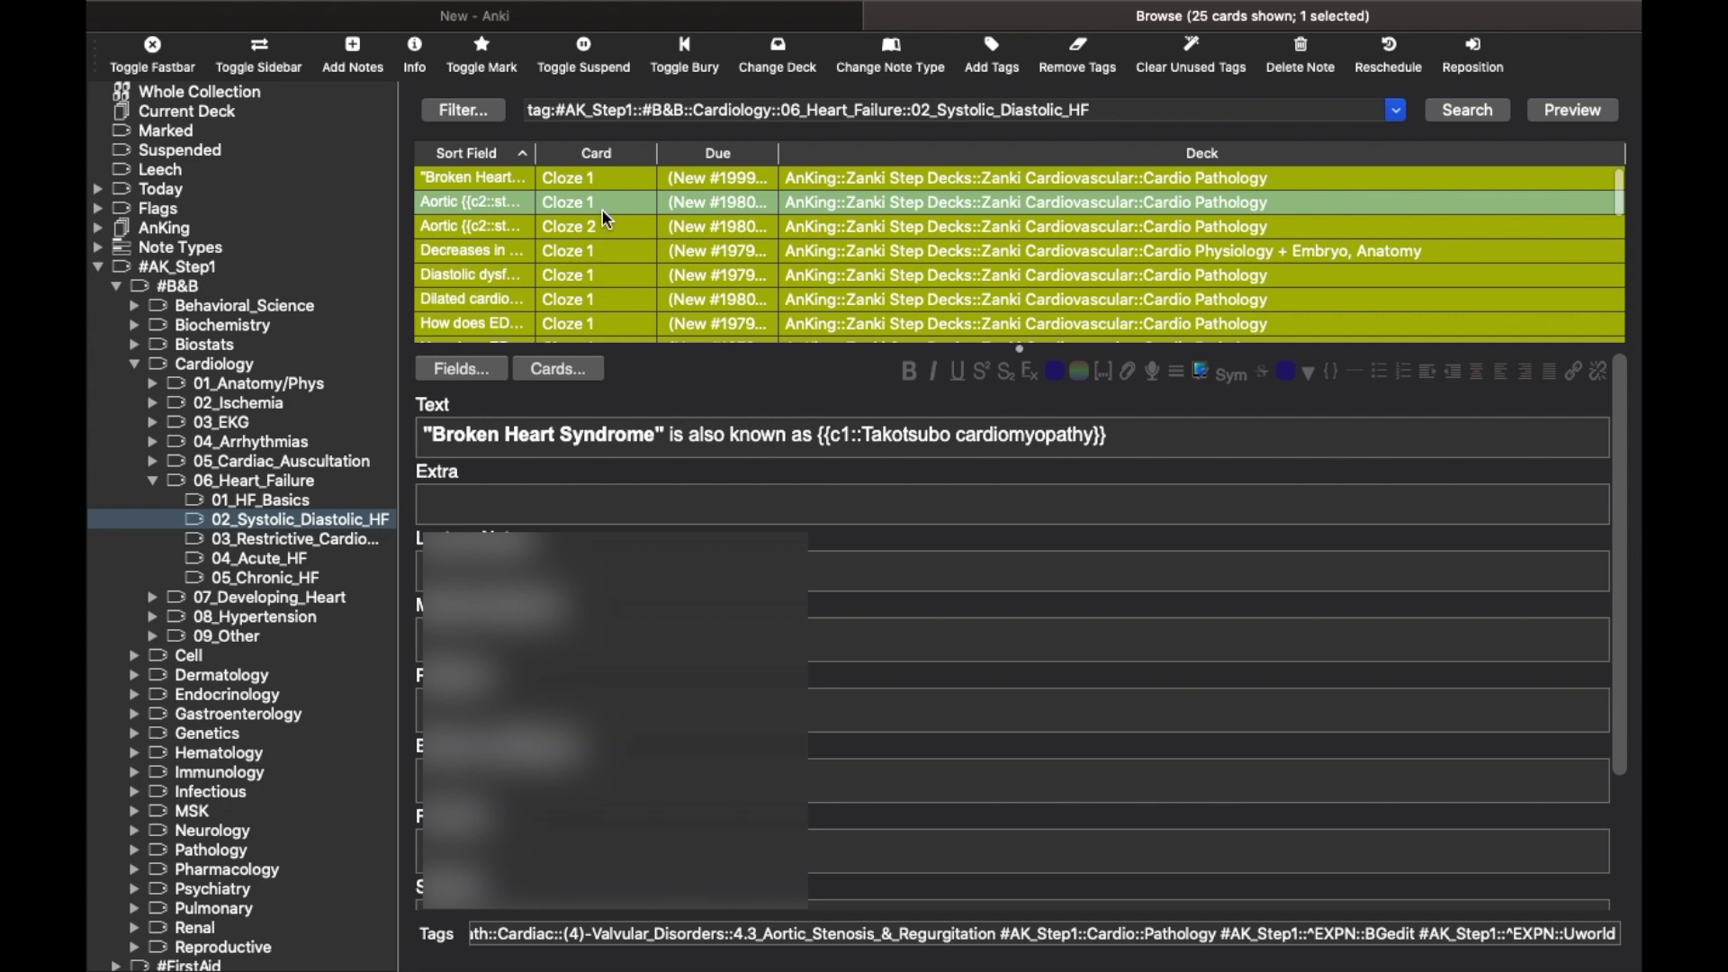
click(612, 253)
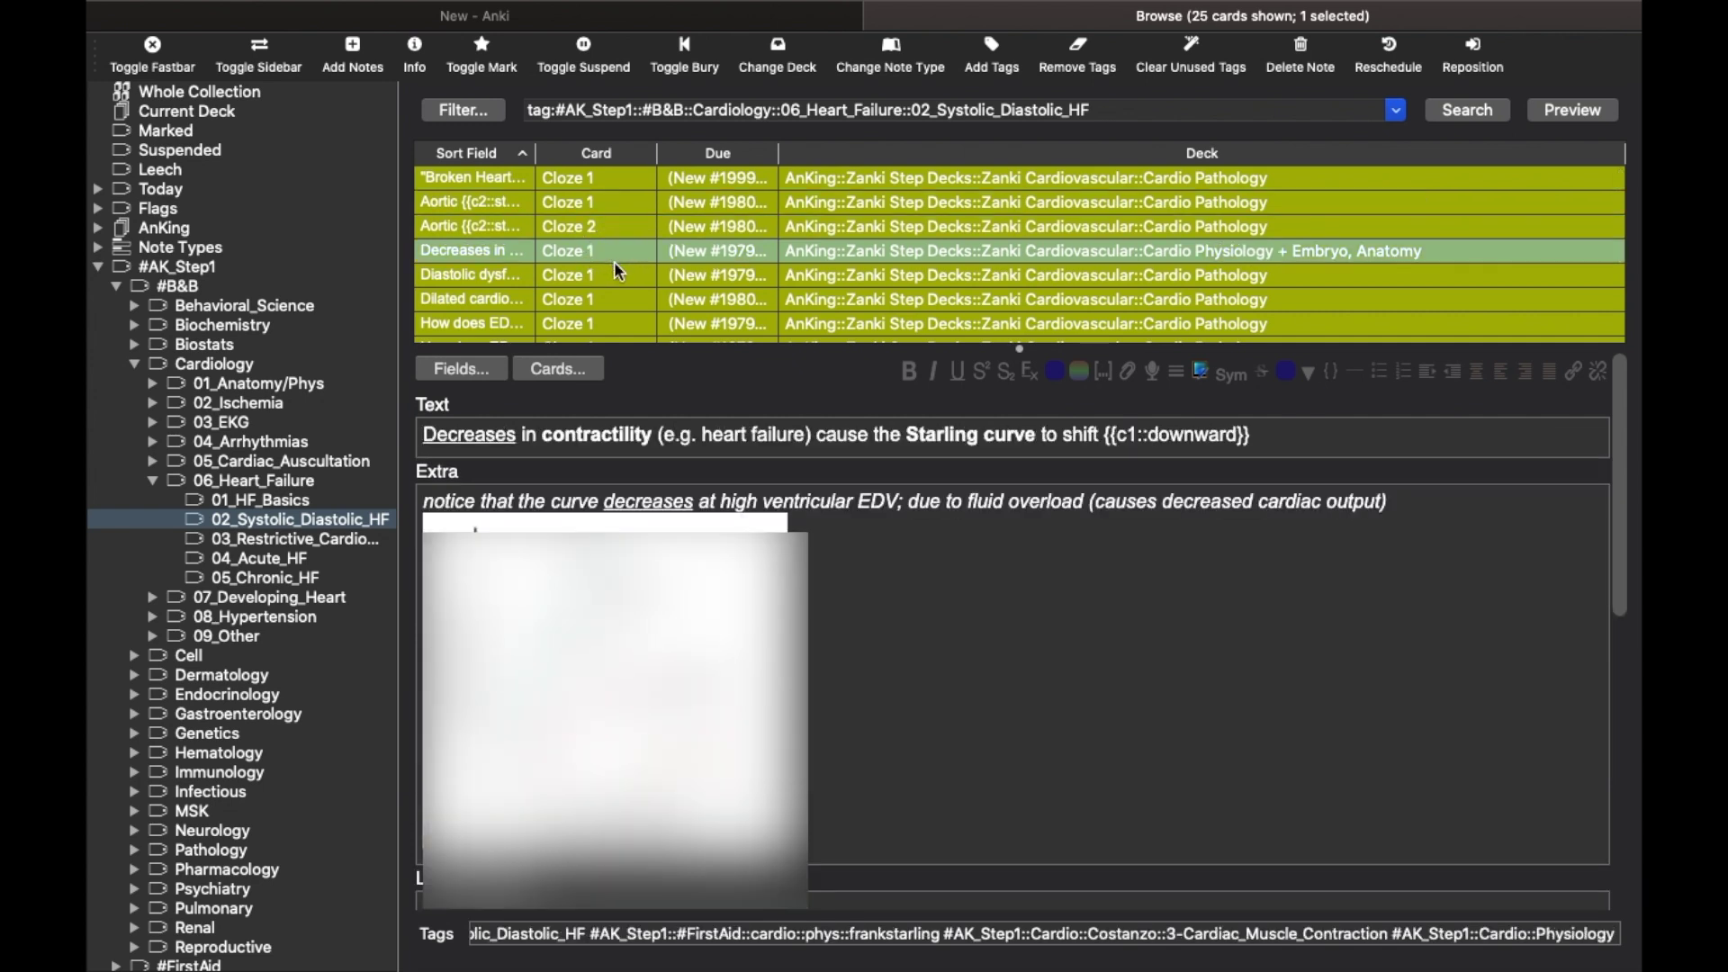
click(619, 277)
click(1556, 116)
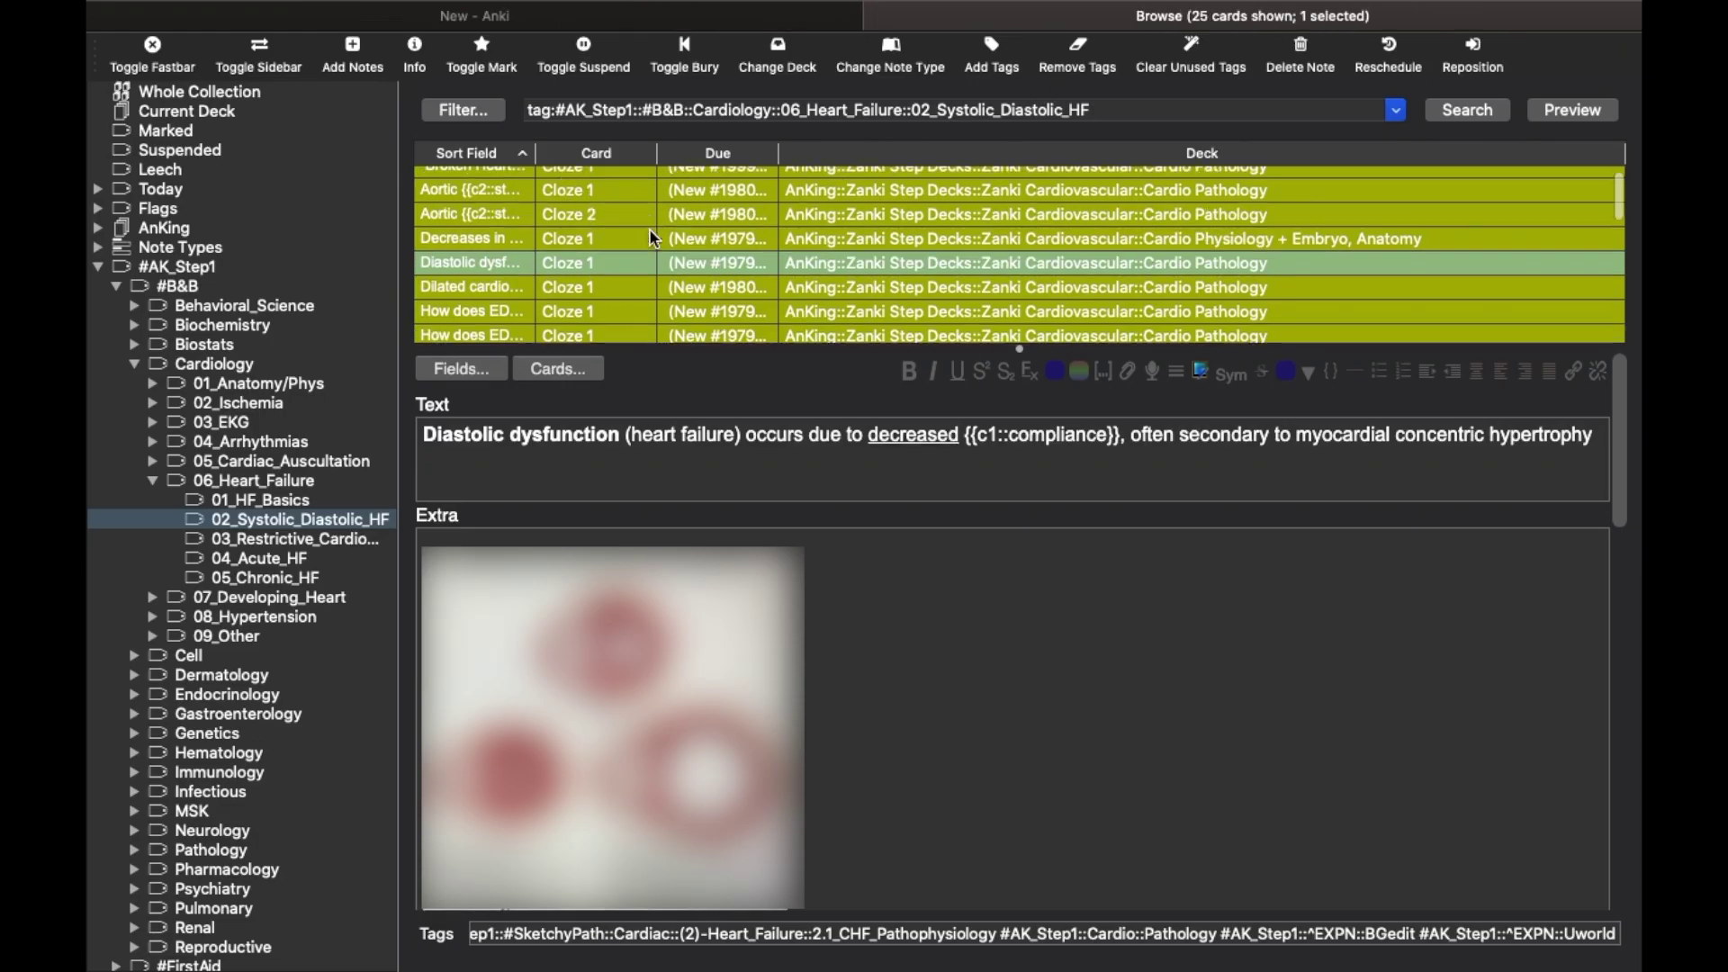
scroll(650, 229, up, 5)
click(586, 183)
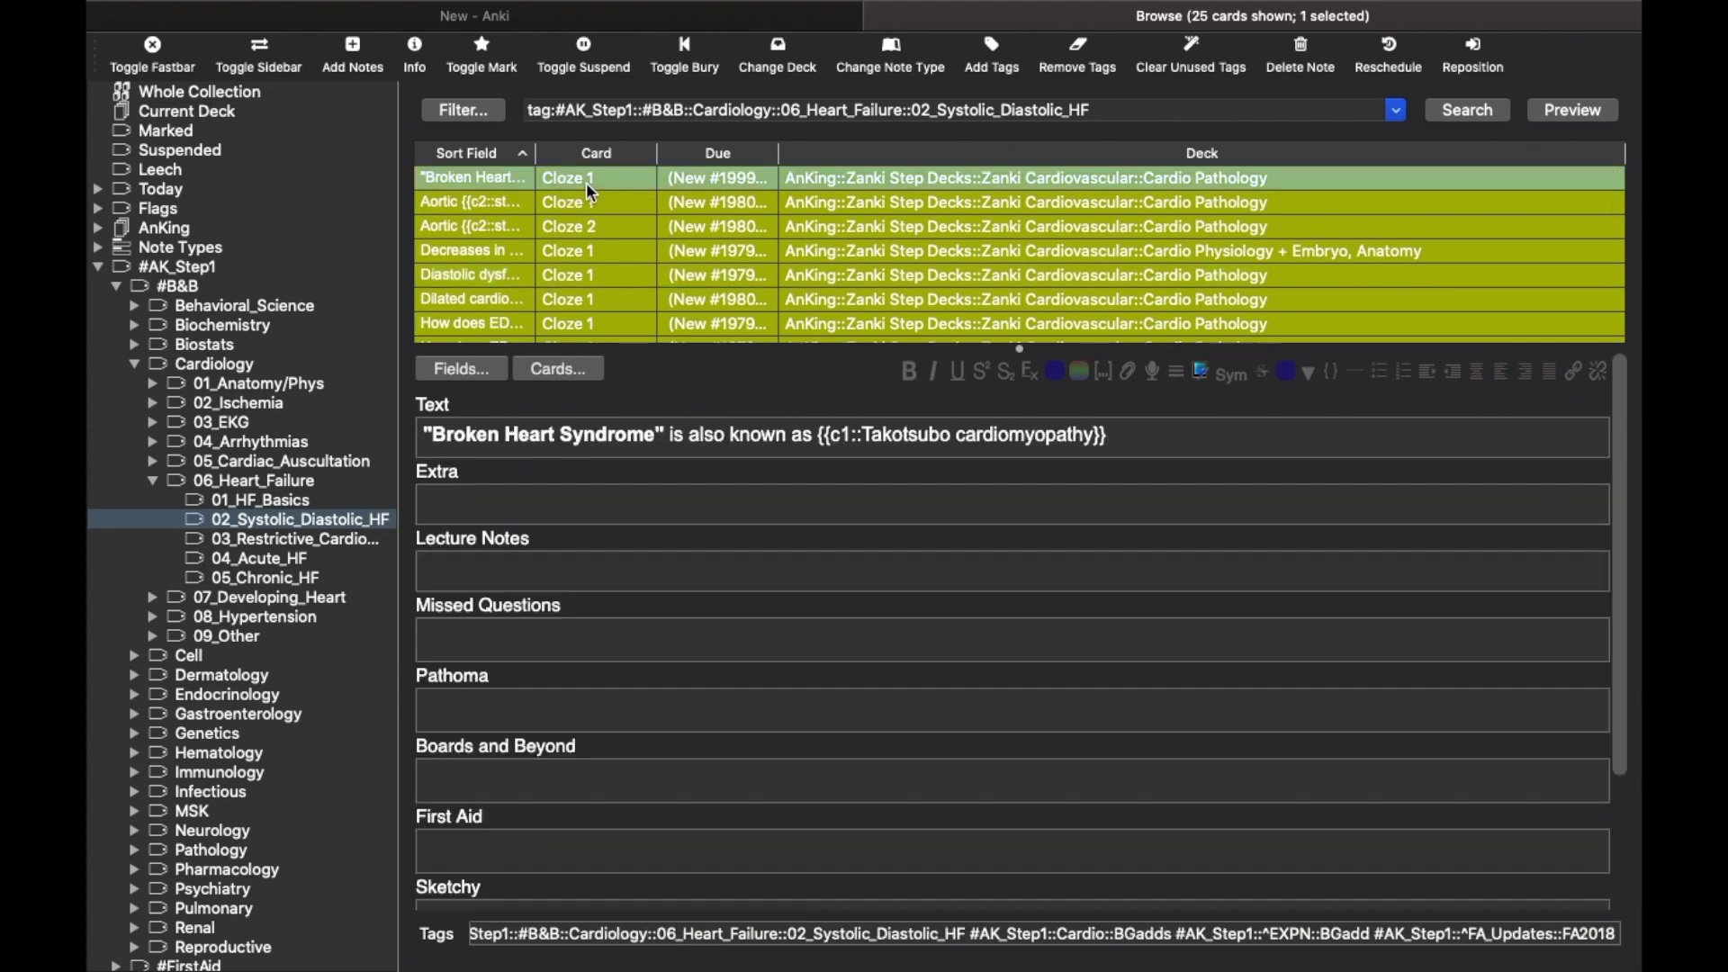
Select all 25 heart-failure cards, unsuspend them with Ctrl+J, and clear the selection
key(ctrl+a)
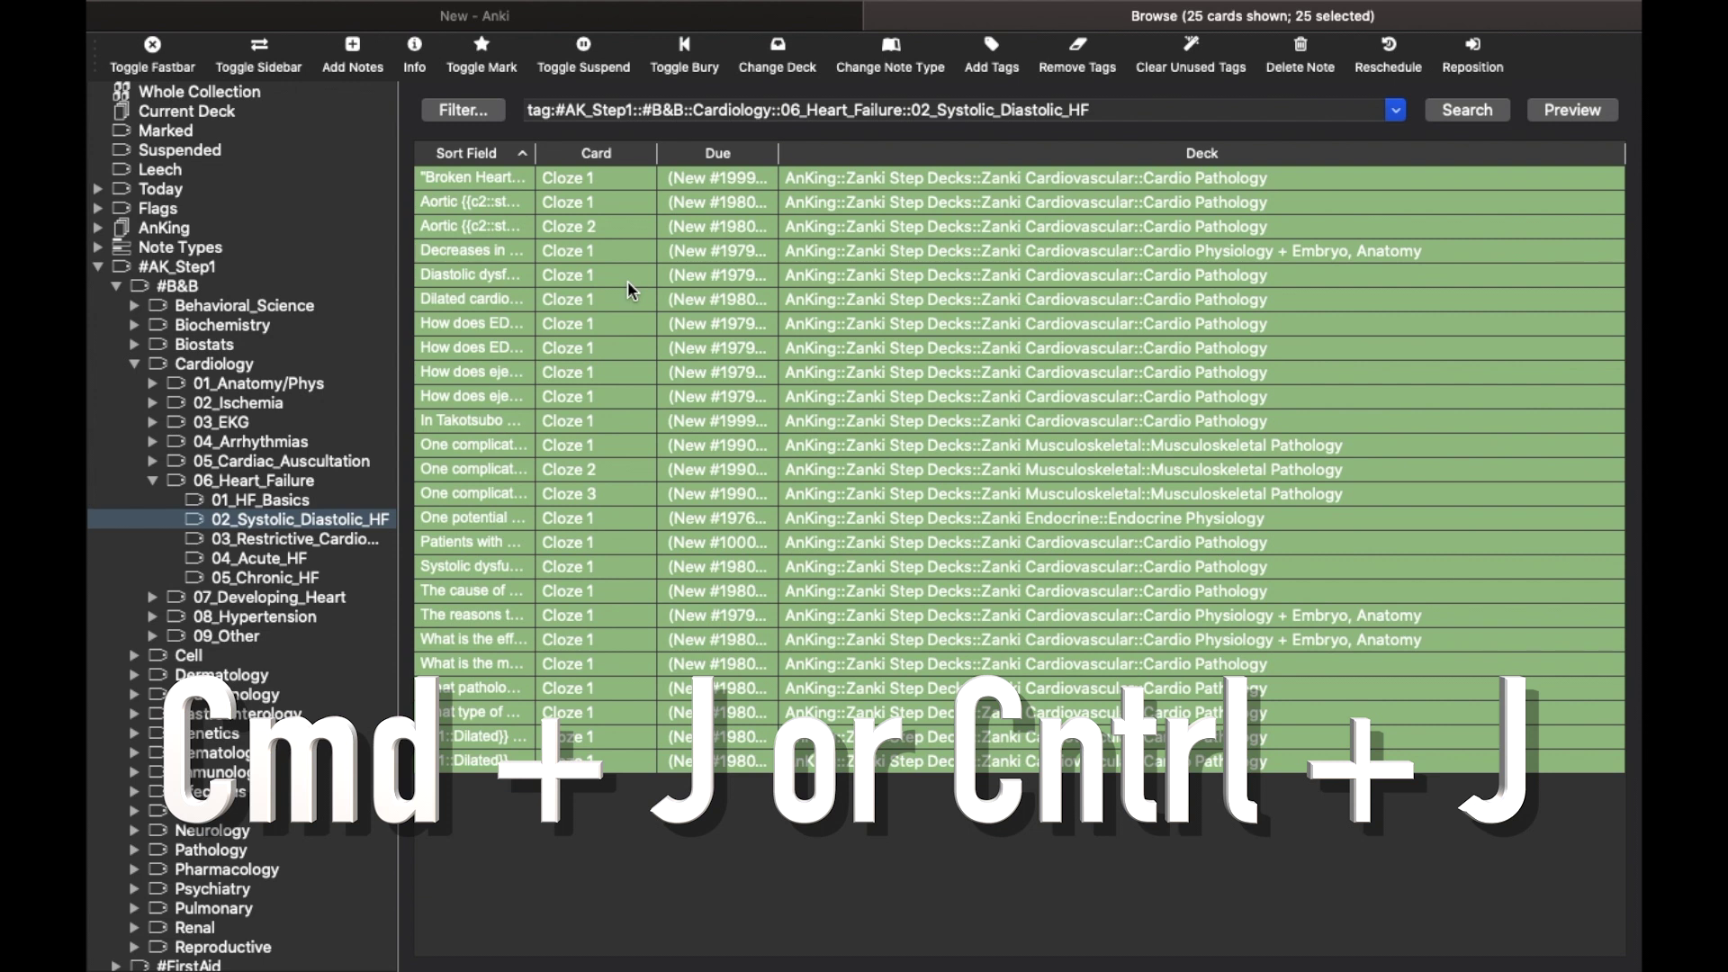
key(ctrl+j)
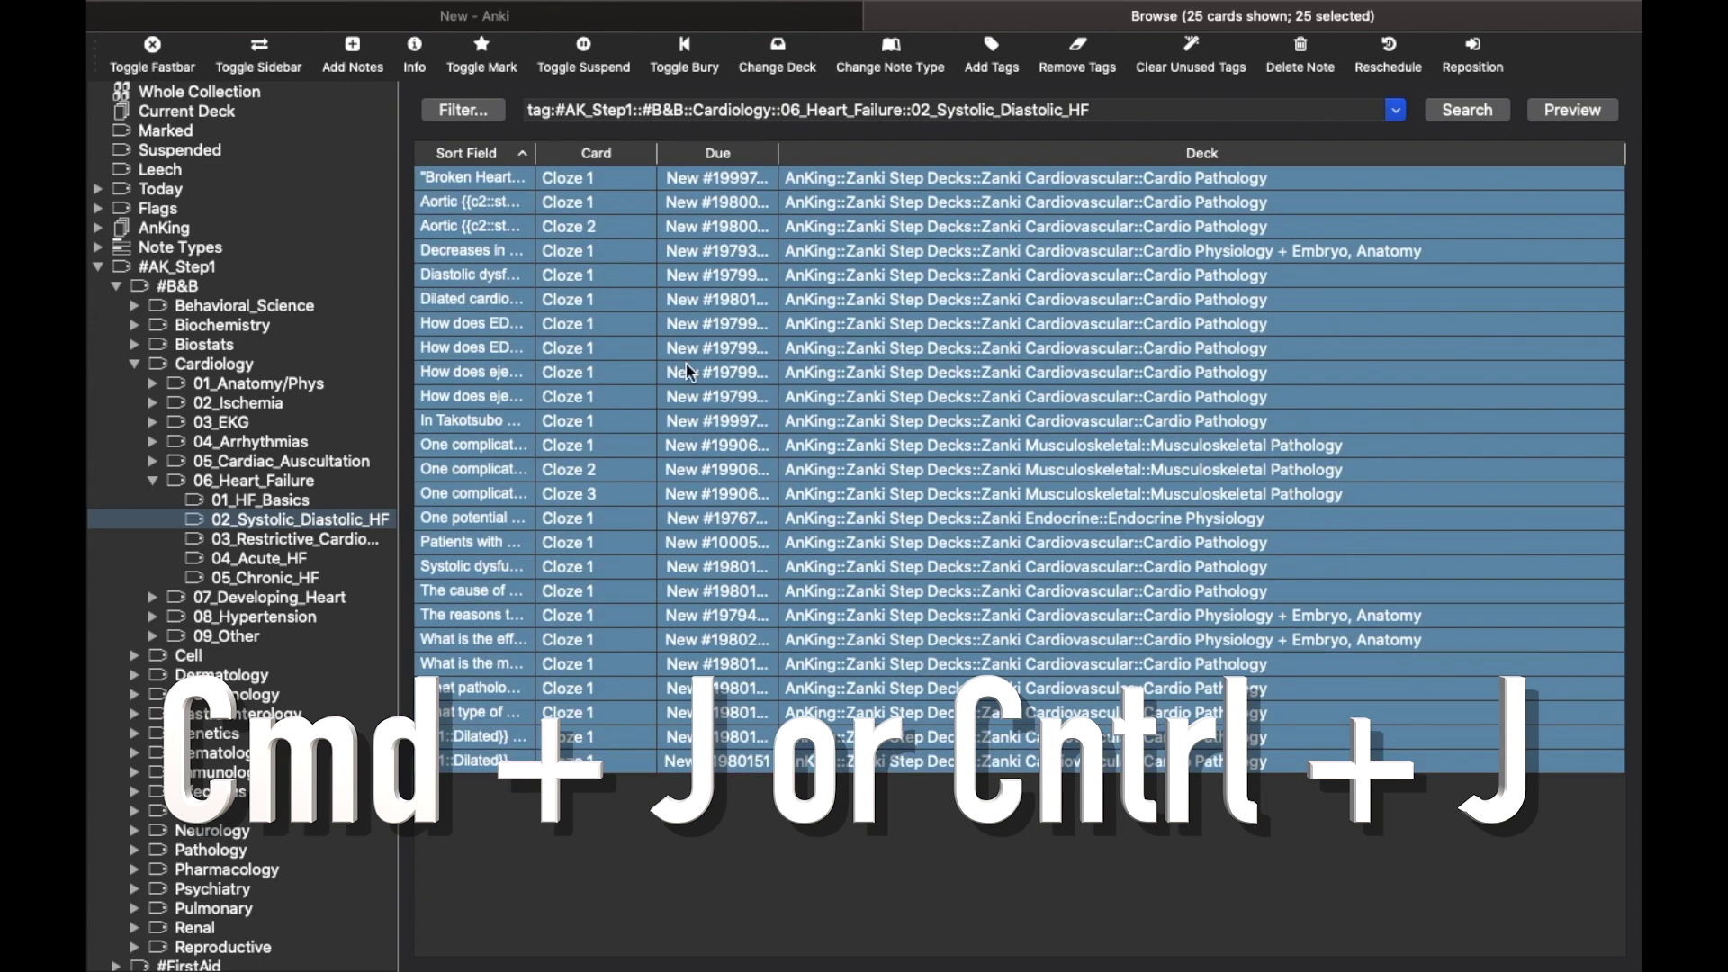
right_click(634, 305)
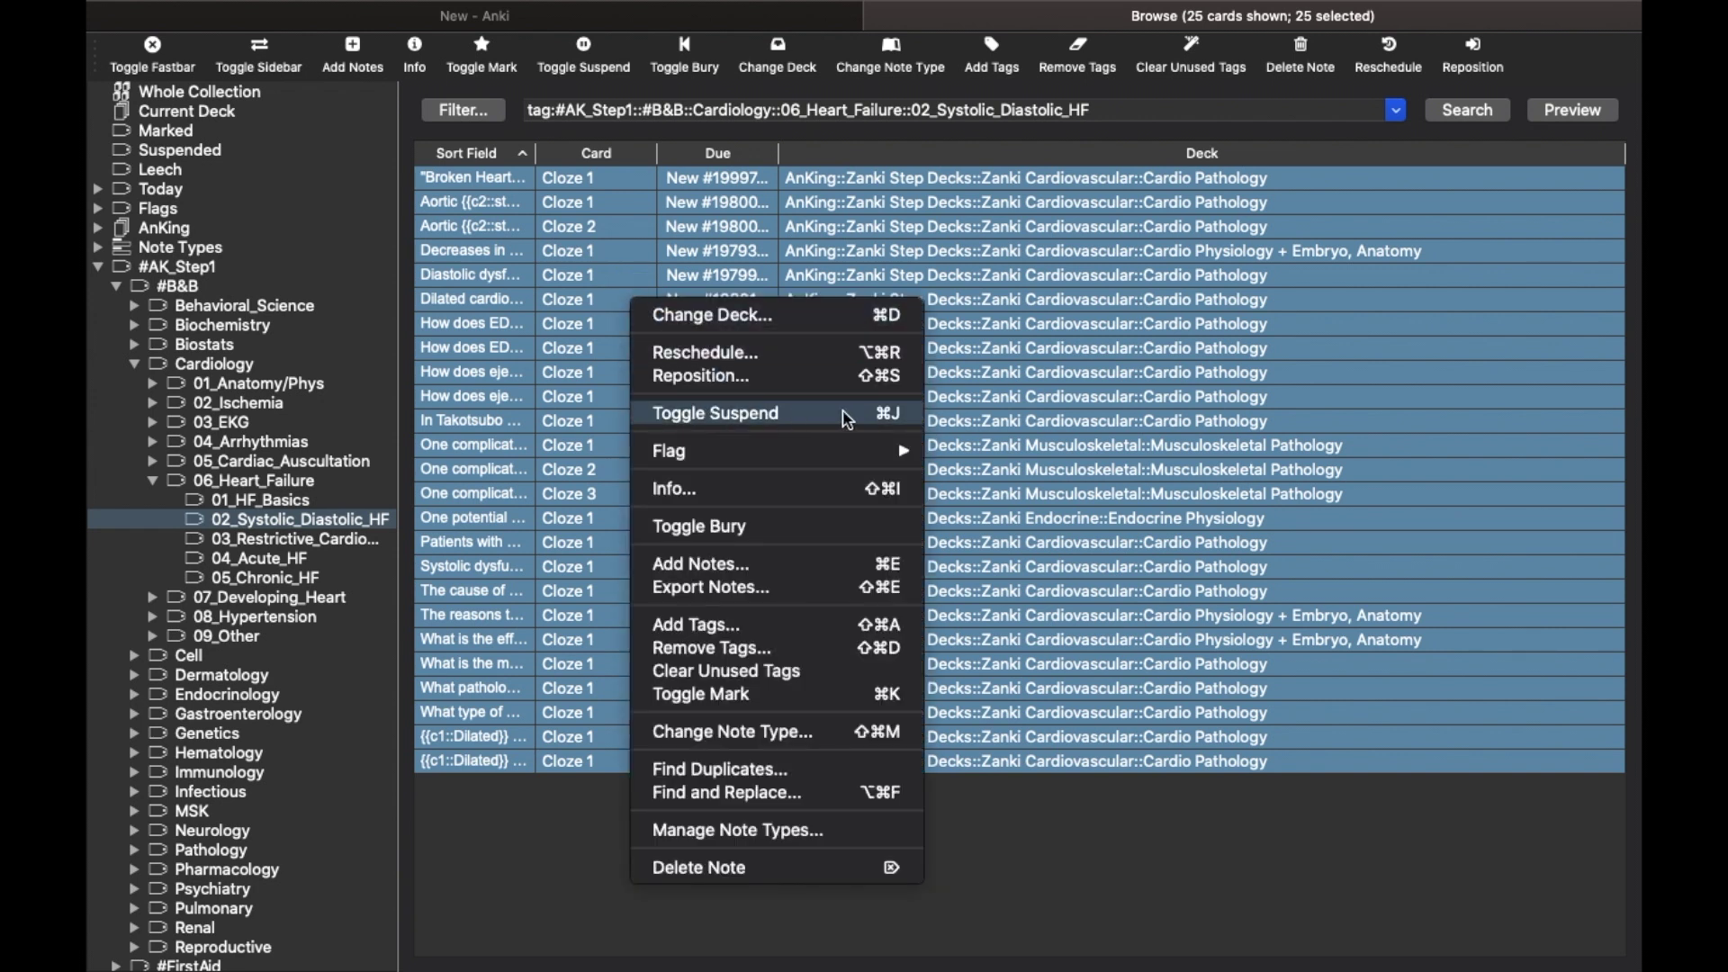
click(995, 800)
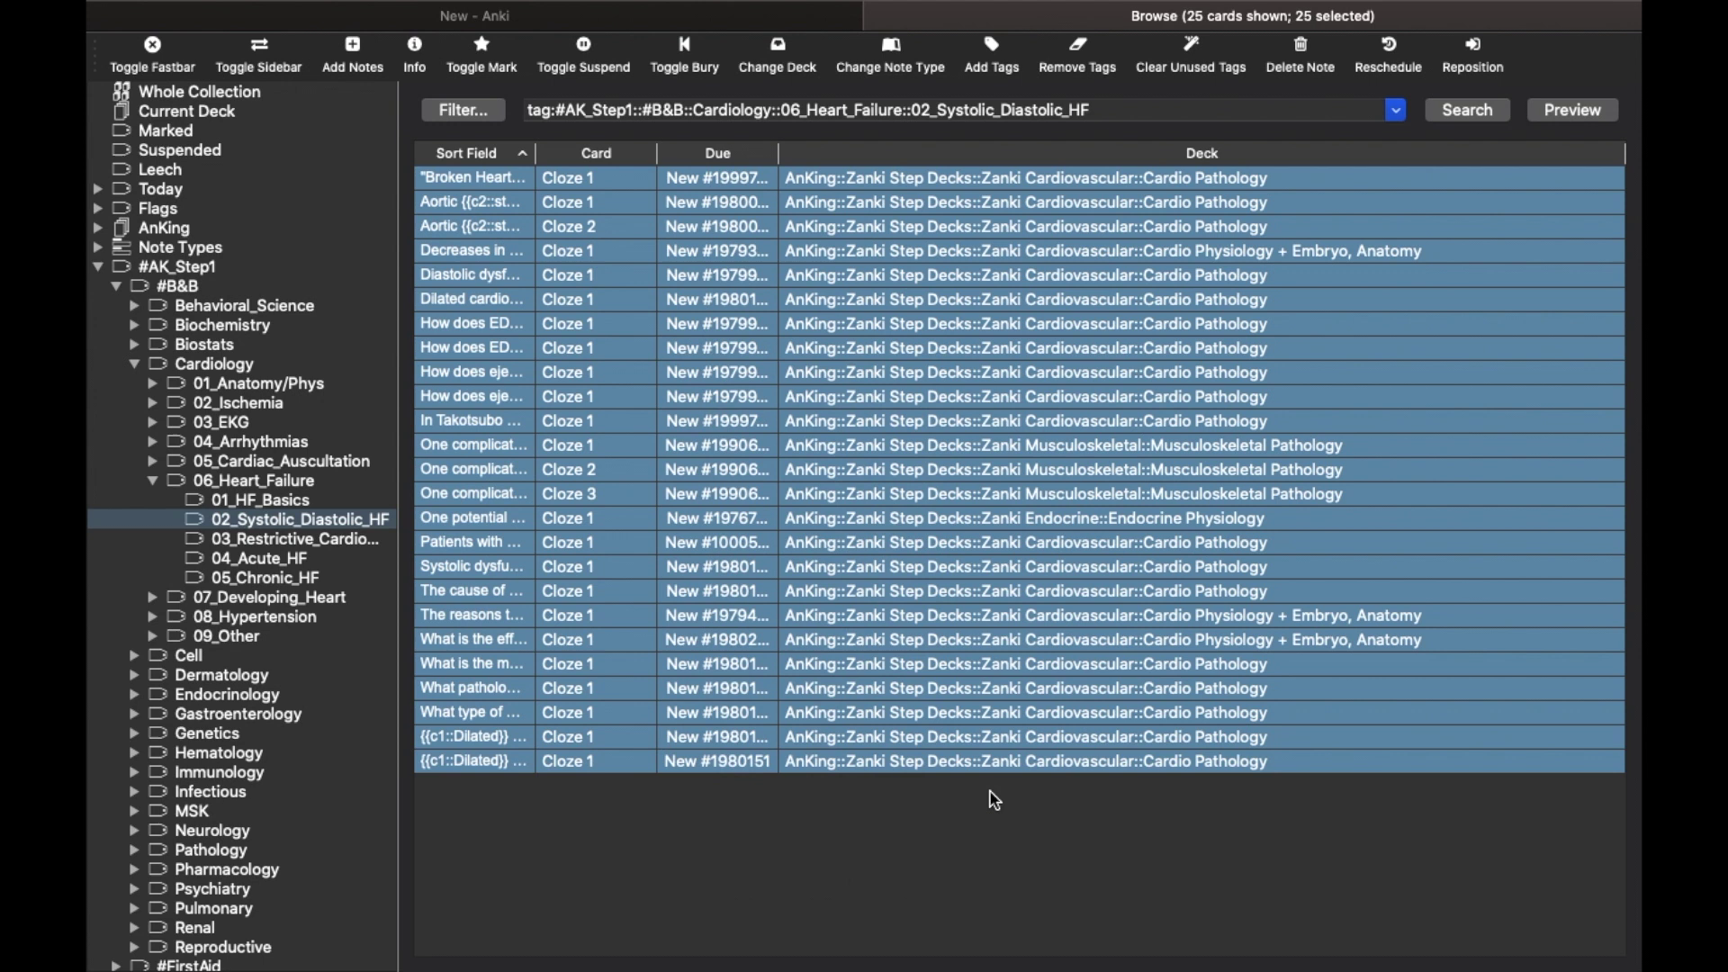
click(689, 790)
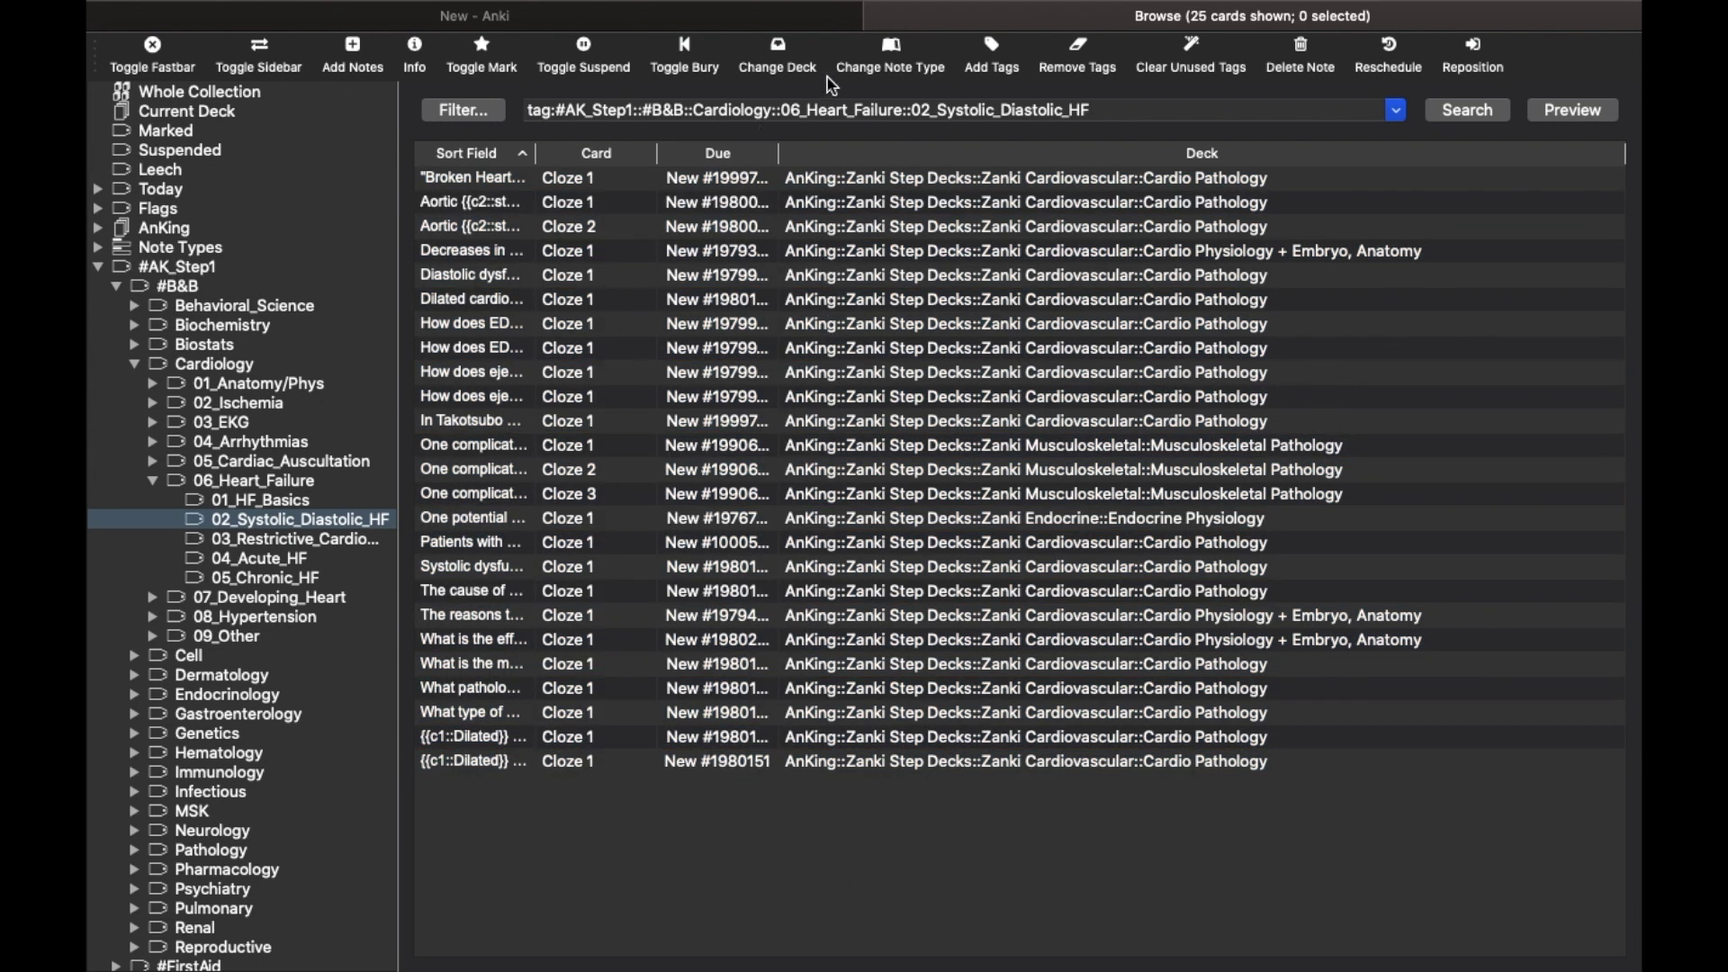
Close the browser, study the AnKing deck, and grade the first aortic stenosis card Good
click(879, 16)
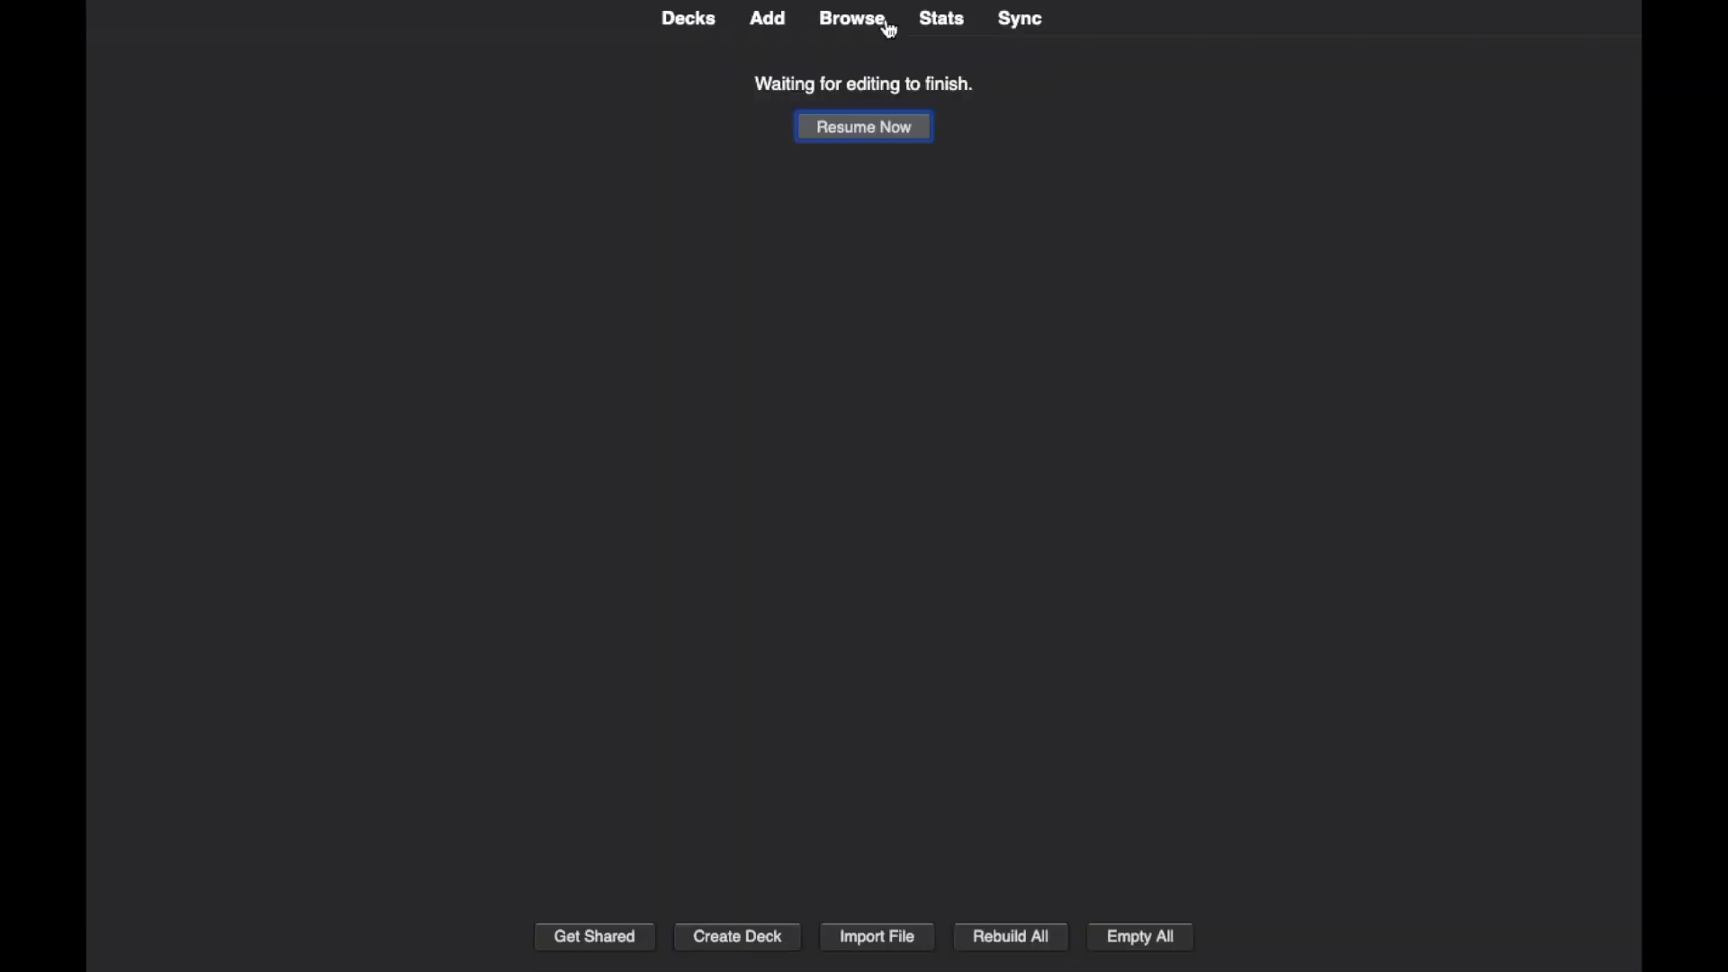
click(869, 136)
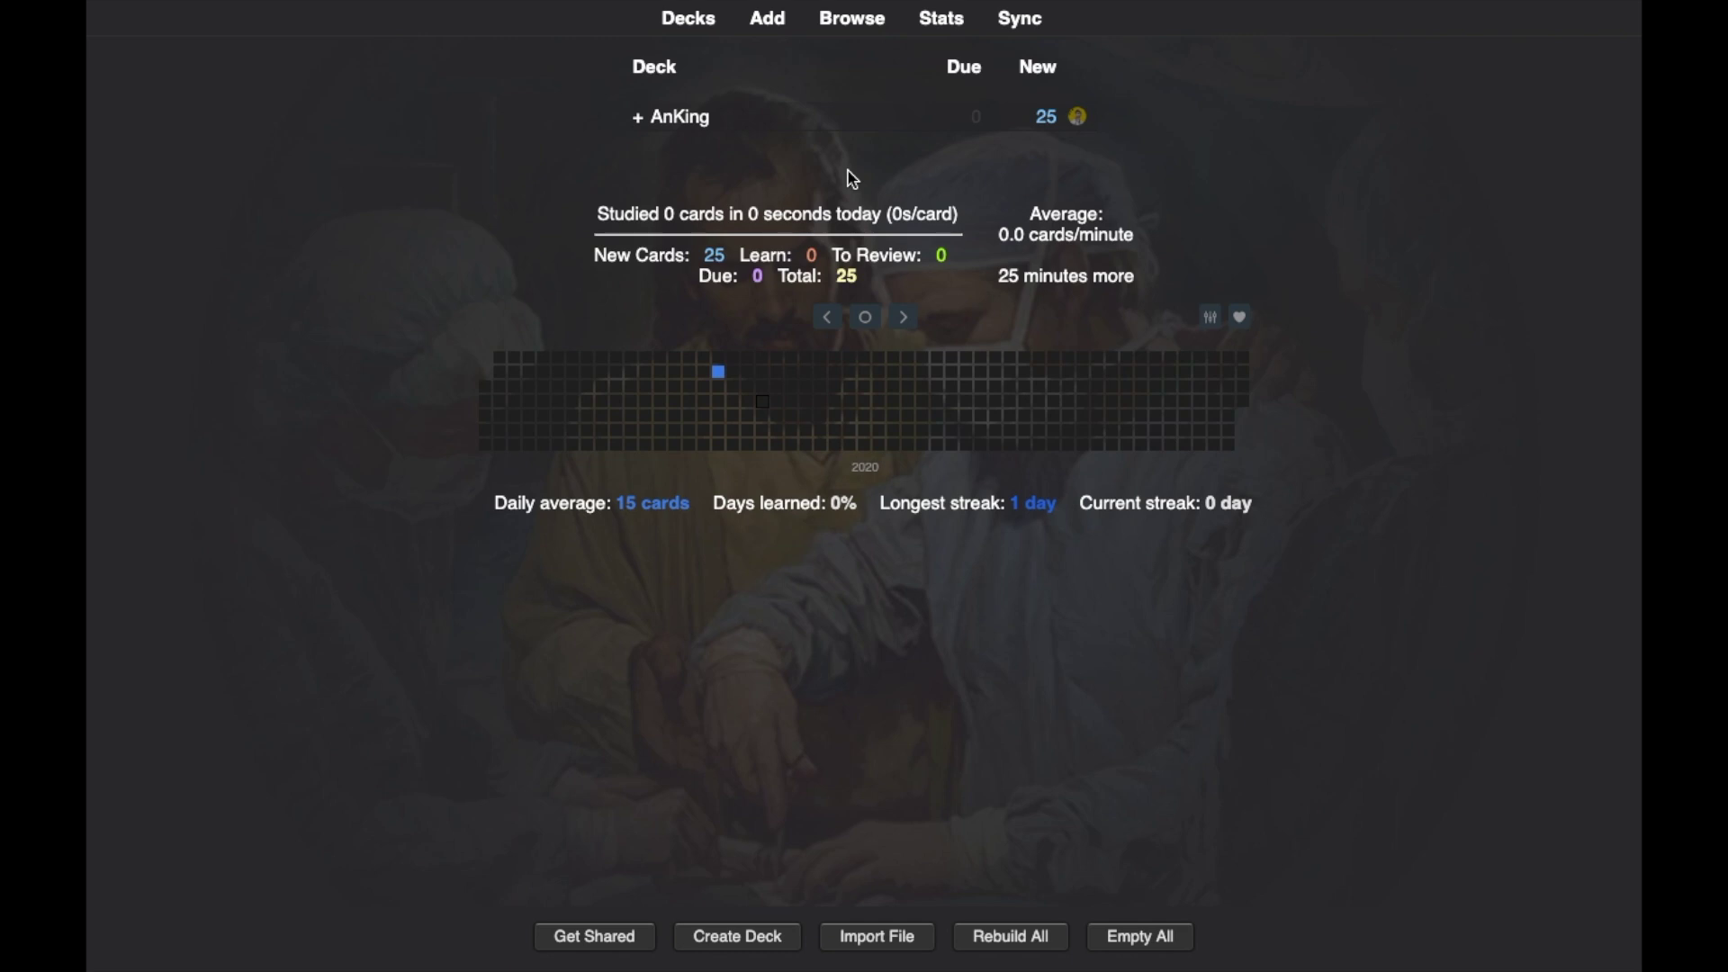
click(700, 124)
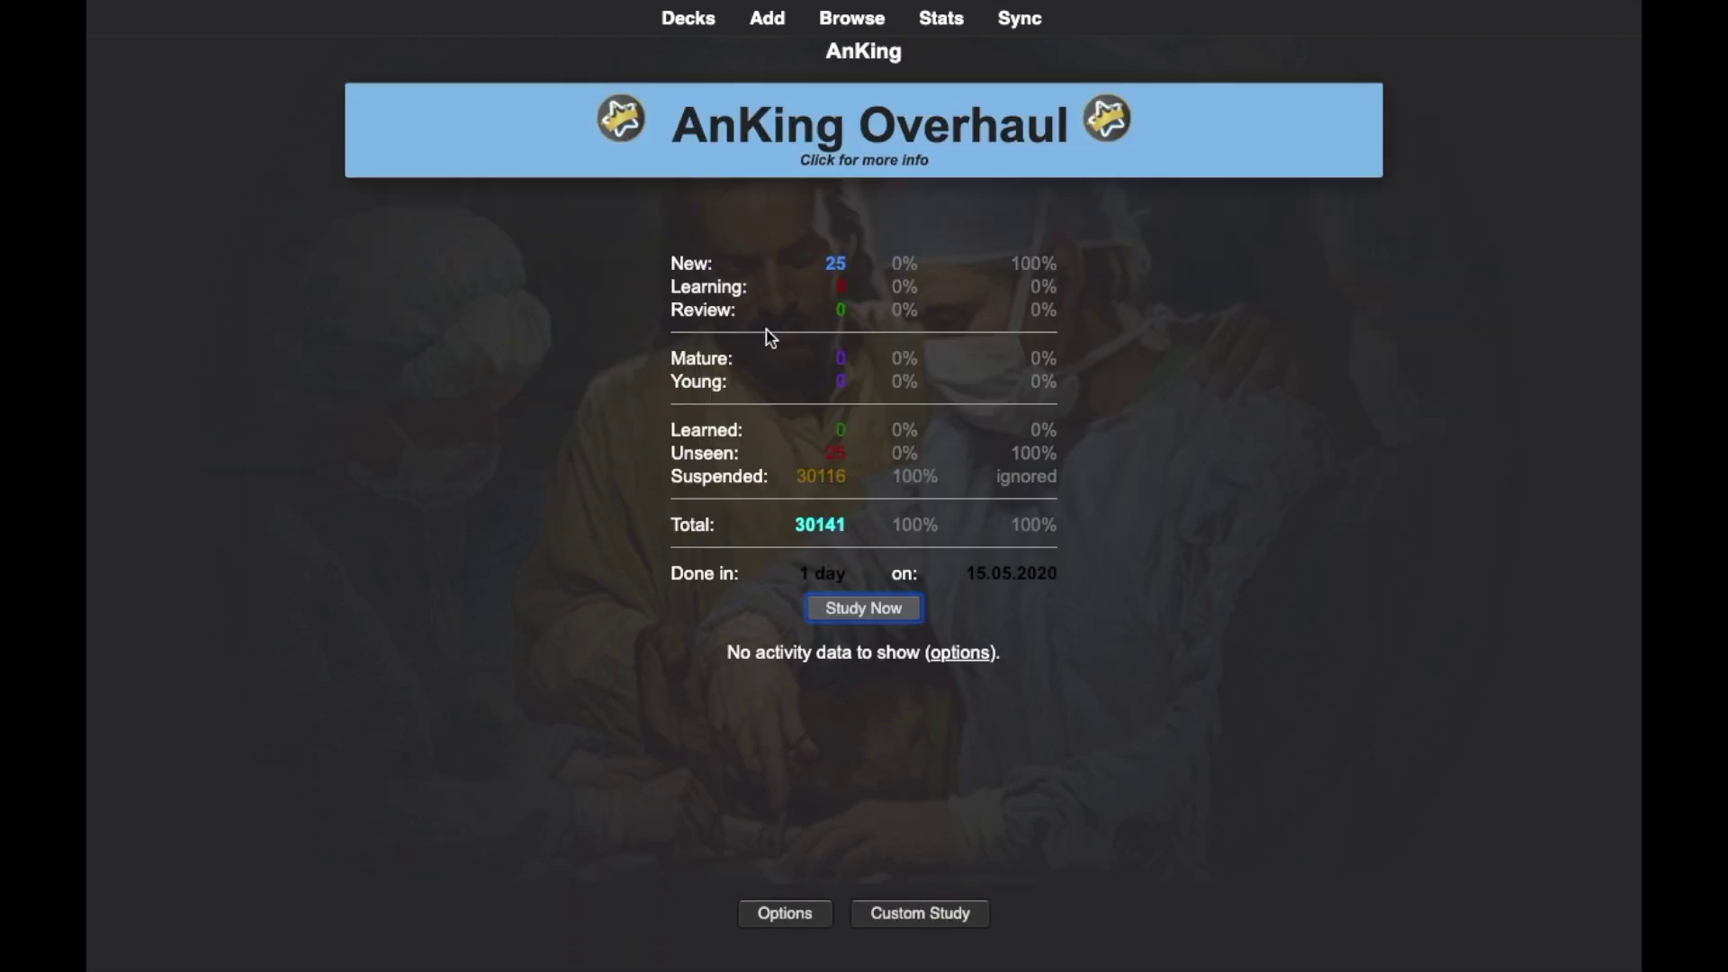
click(856, 610)
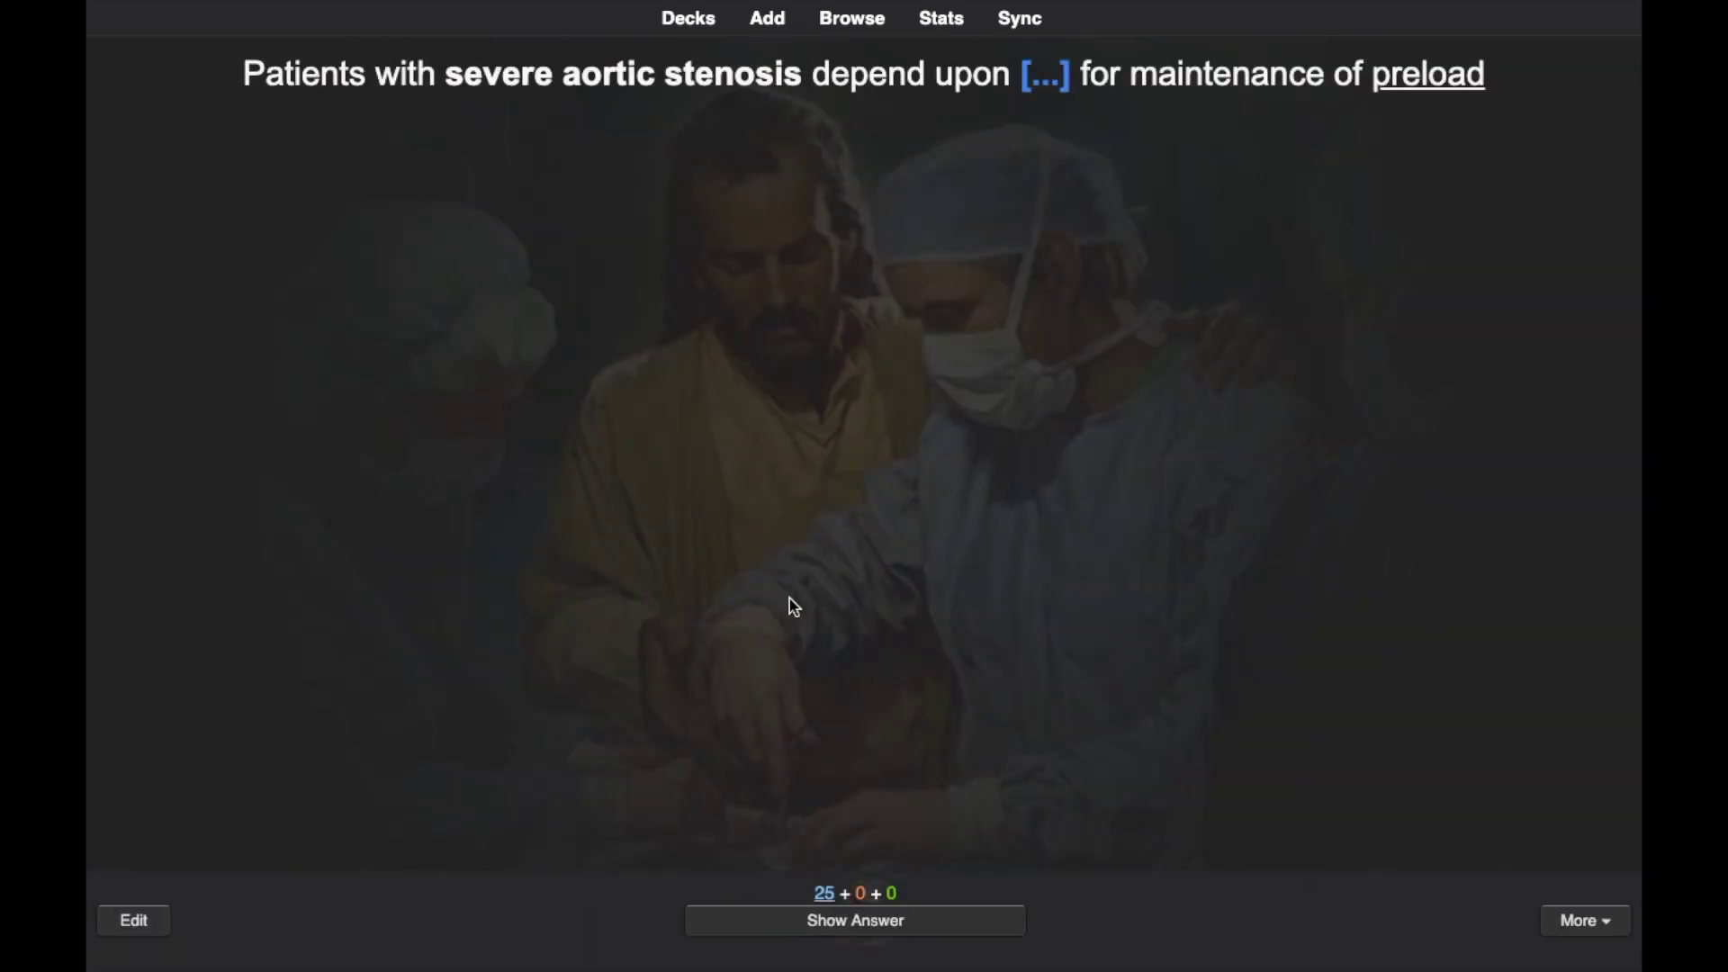
key(space)
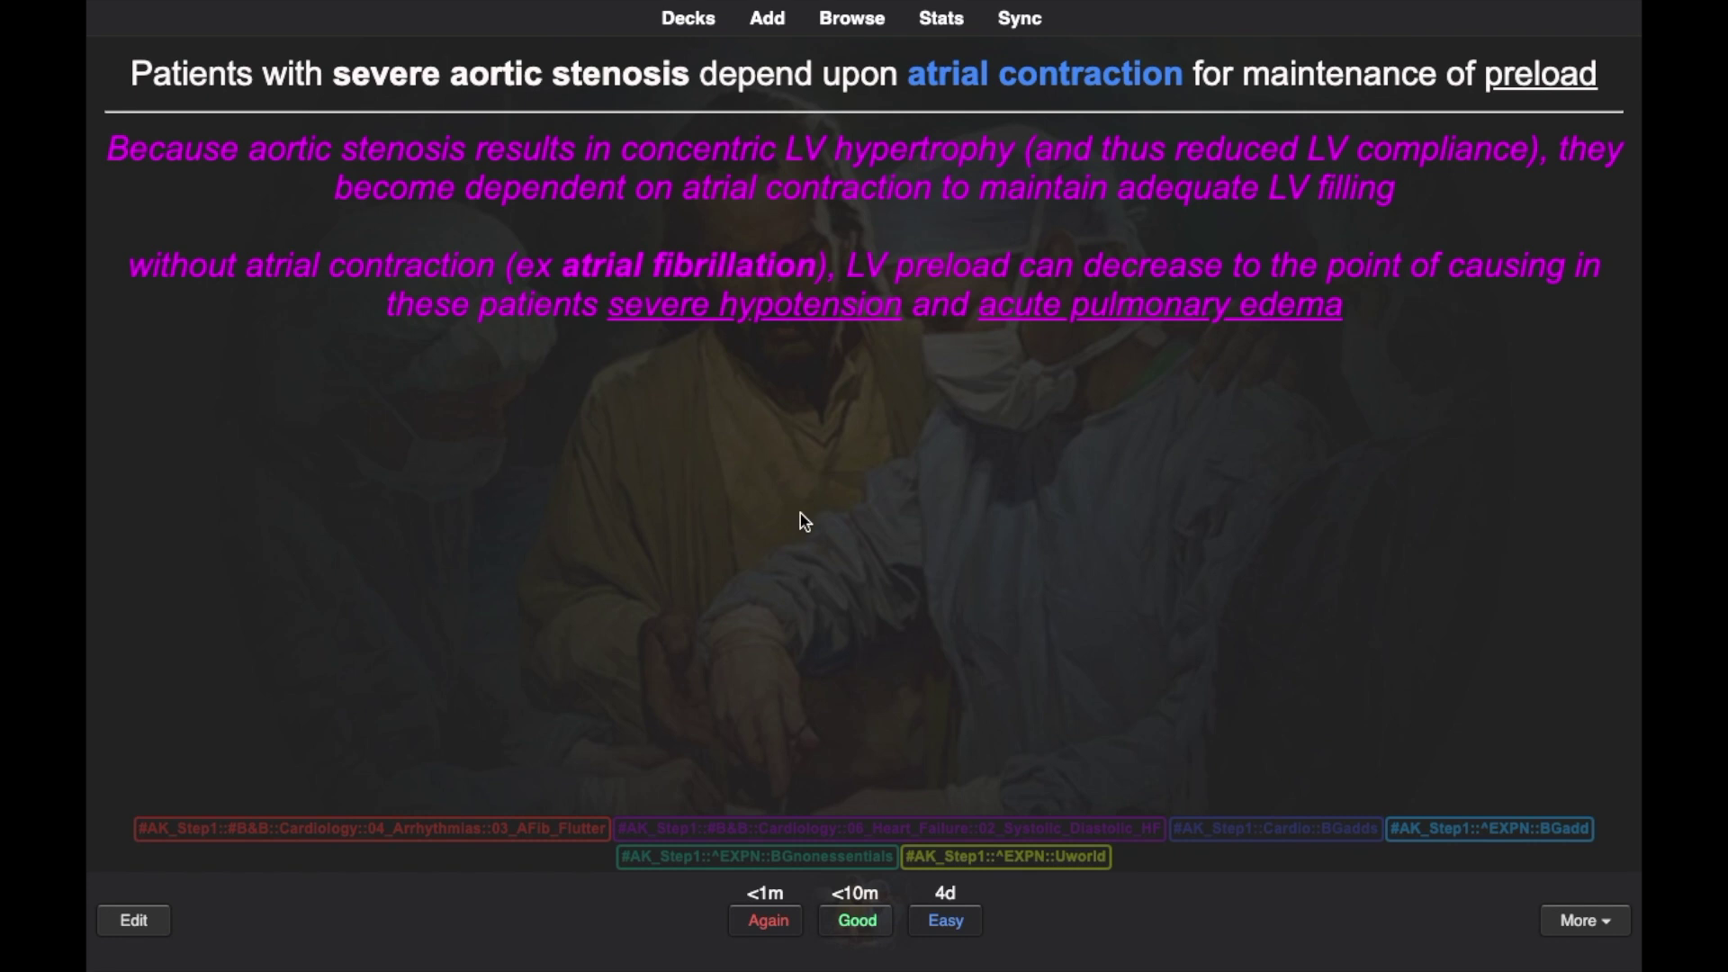
key(space)
key(space)
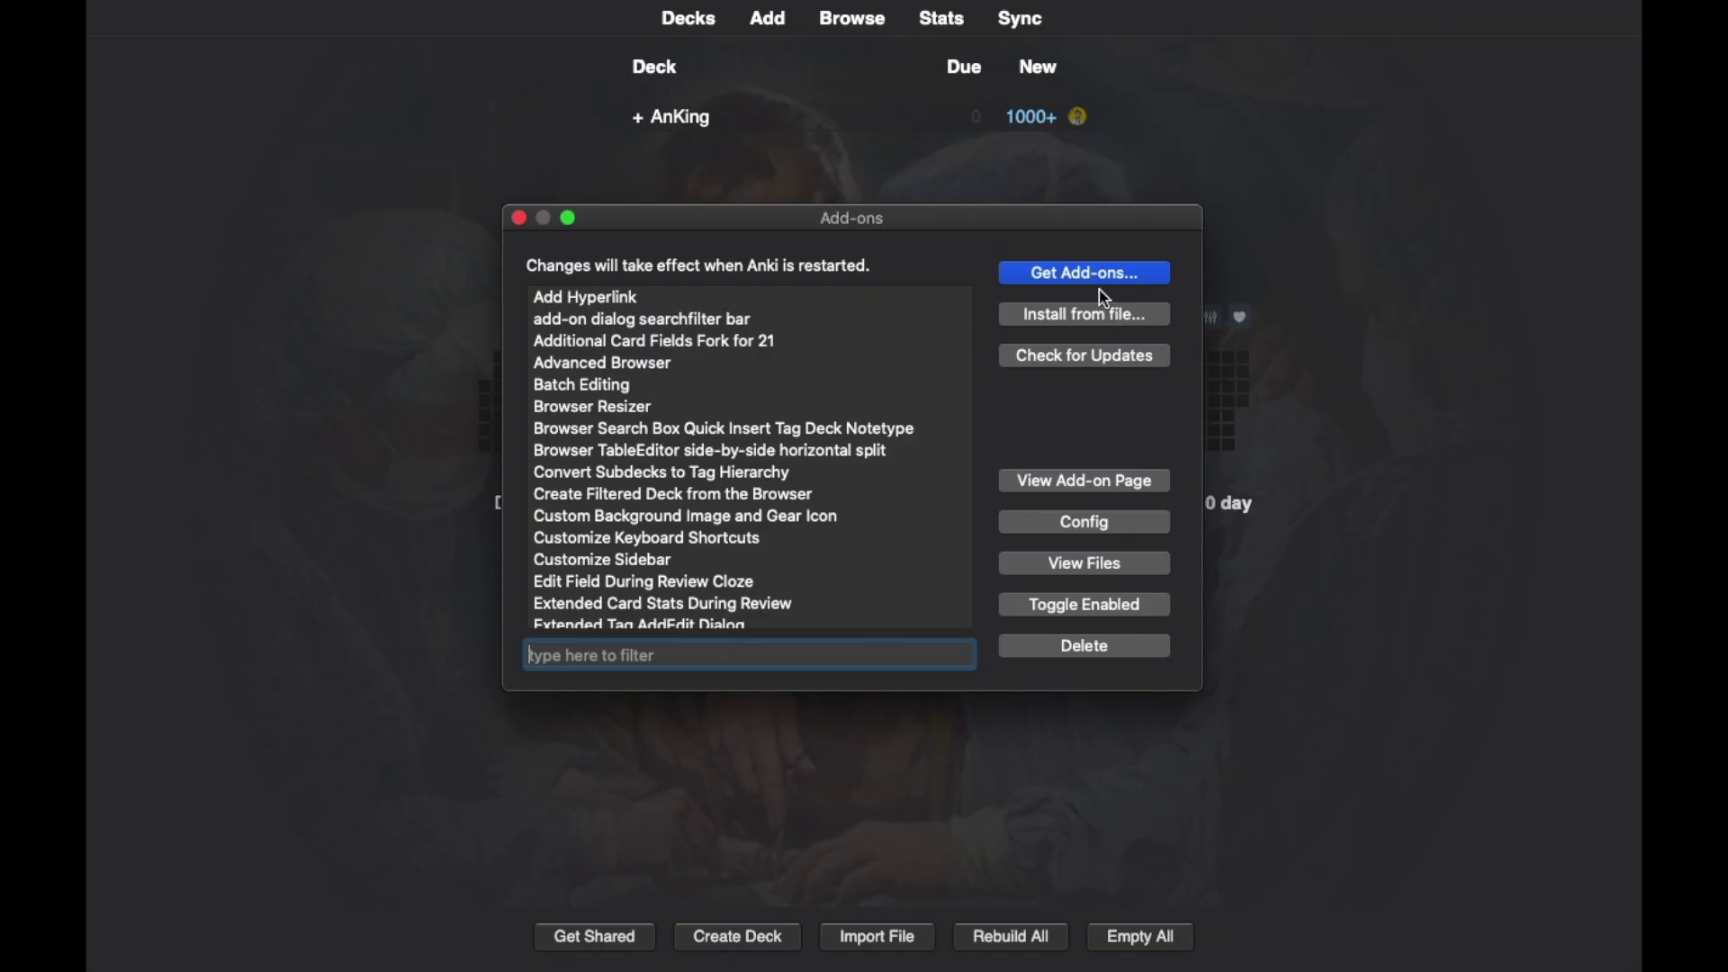
Start installing a new add-on, then browse the #B&B and #FirstAid tag trees in the sidebar
click(1100, 279)
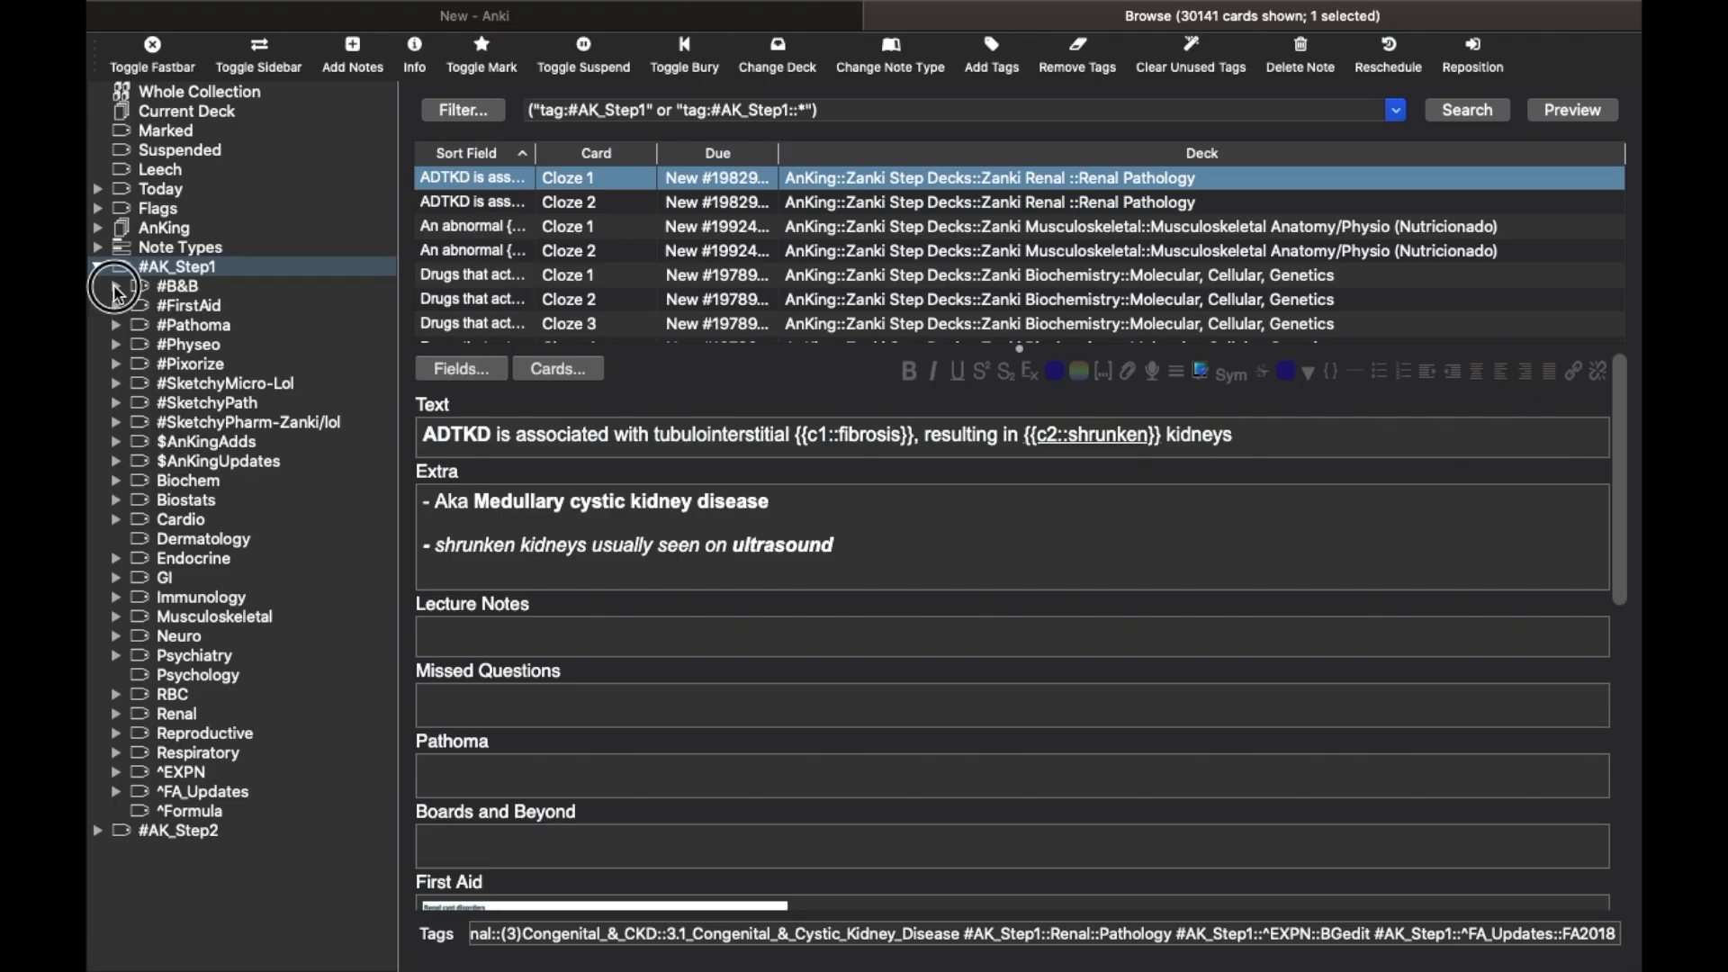
click(114, 286)
click(114, 286)
click(116, 306)
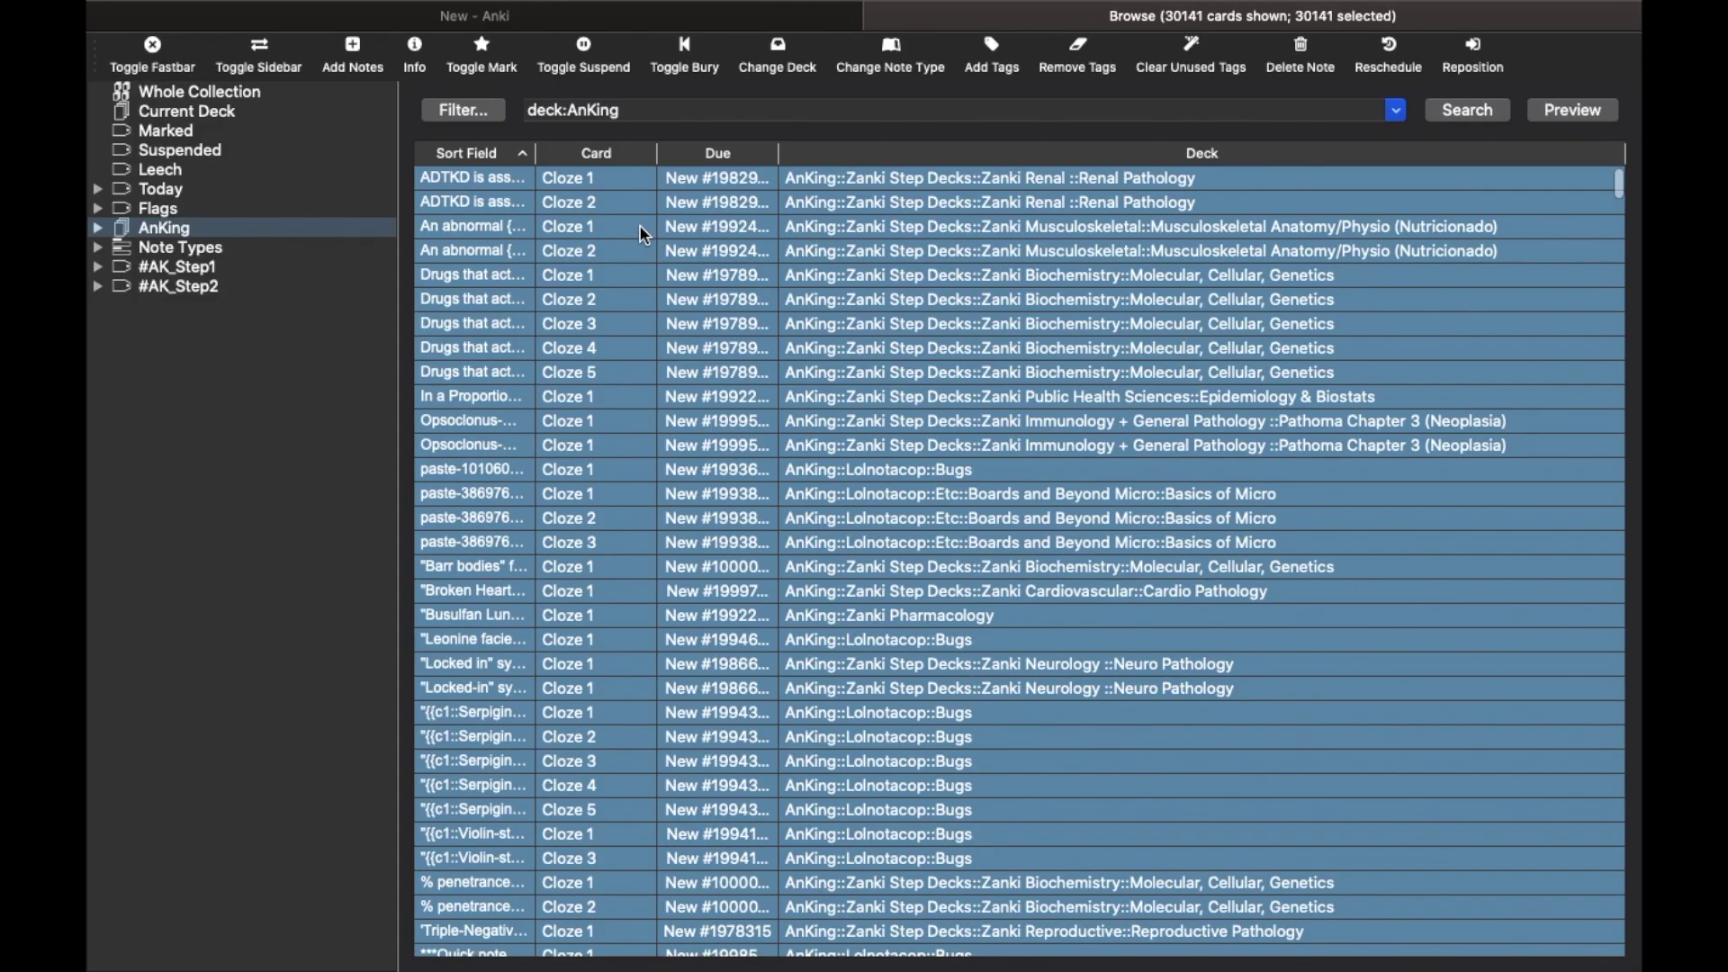
Review the heart-failure notes and show Toggle Suspend for the 25 selected cards, leaving it unchosen
right_click(633, 235)
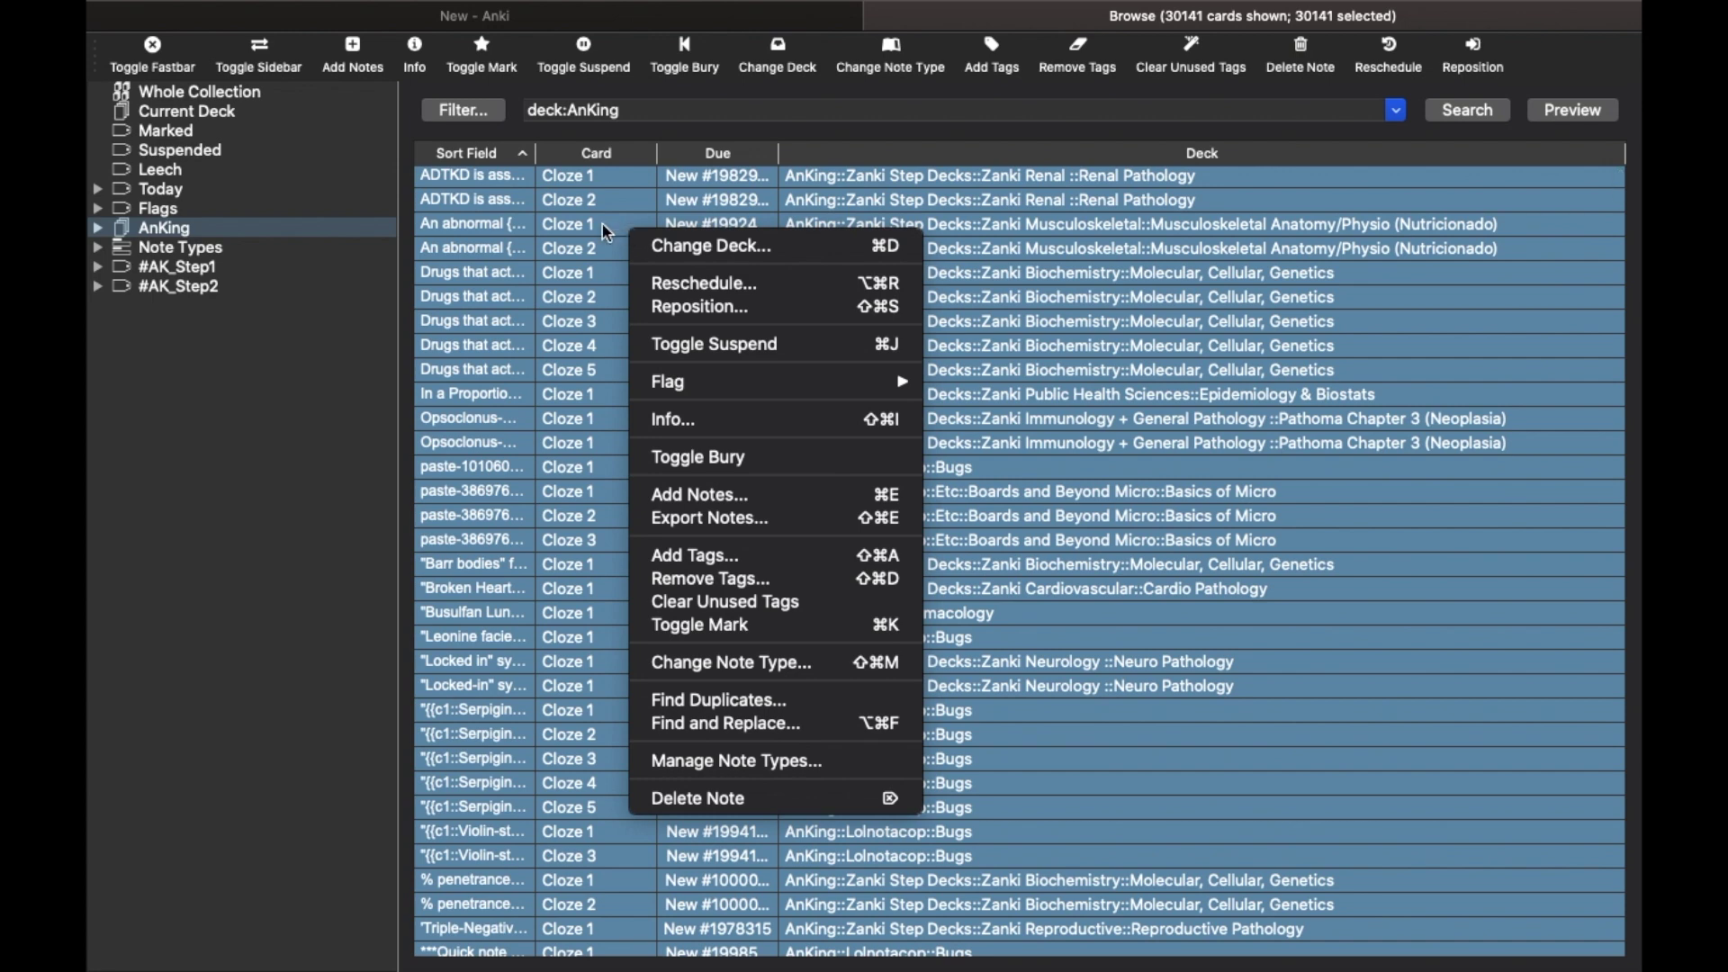
click(604, 230)
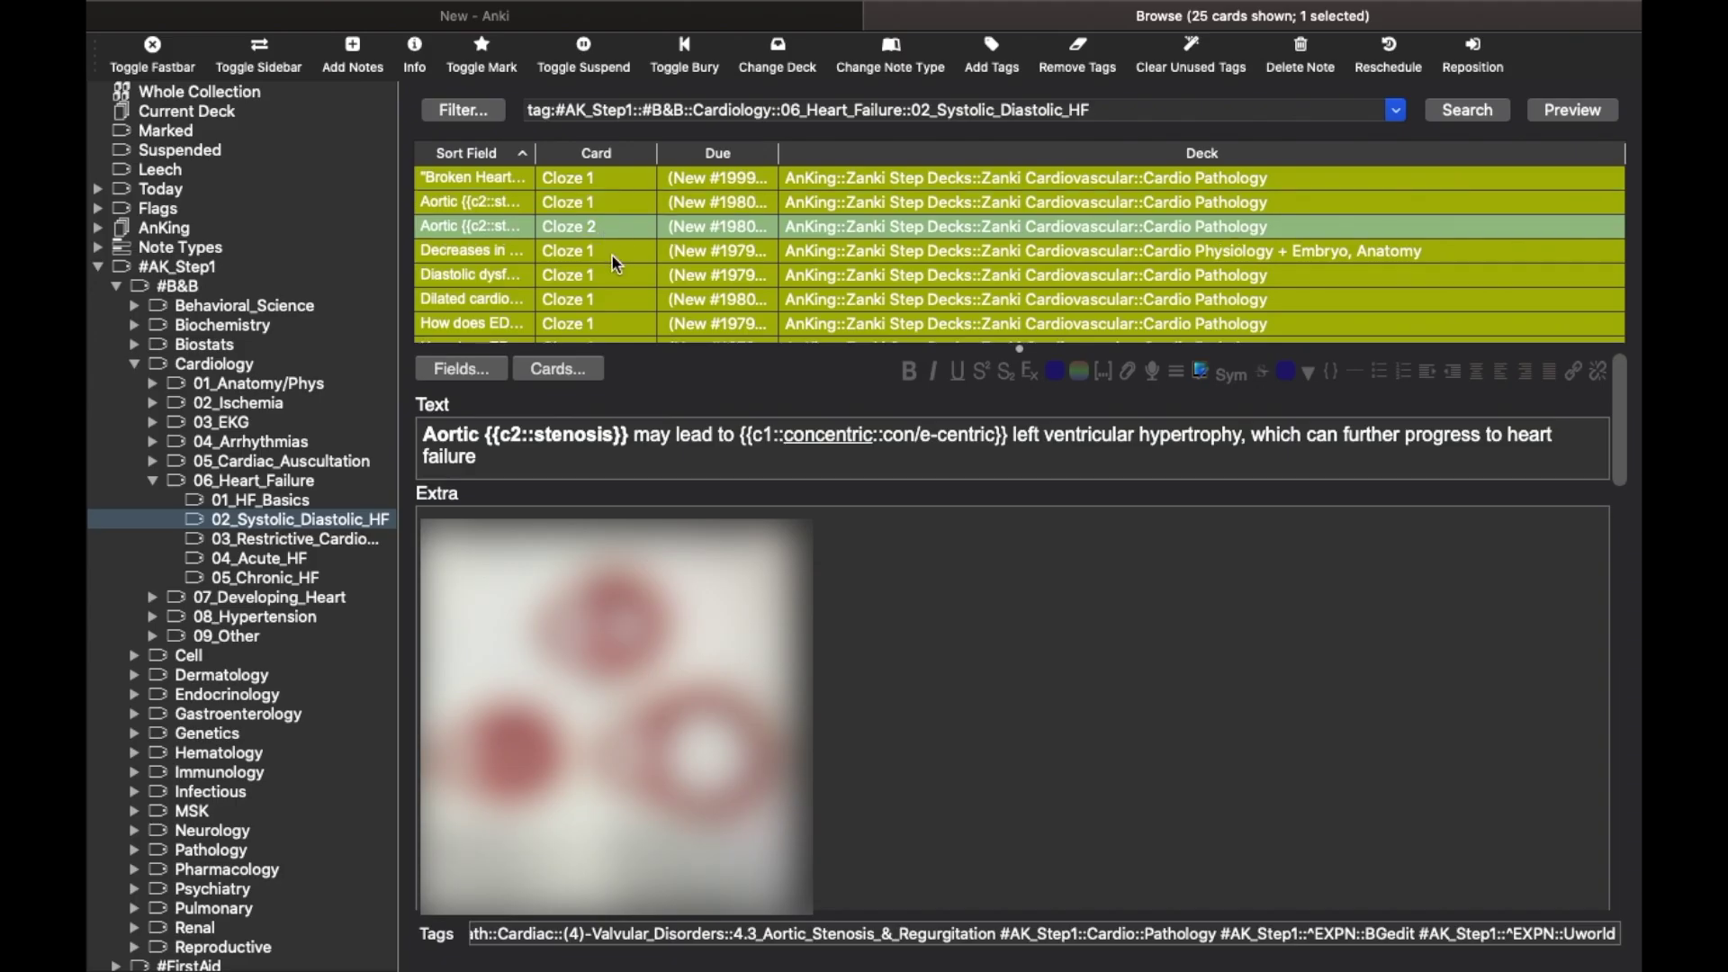
click(612, 254)
click(613, 273)
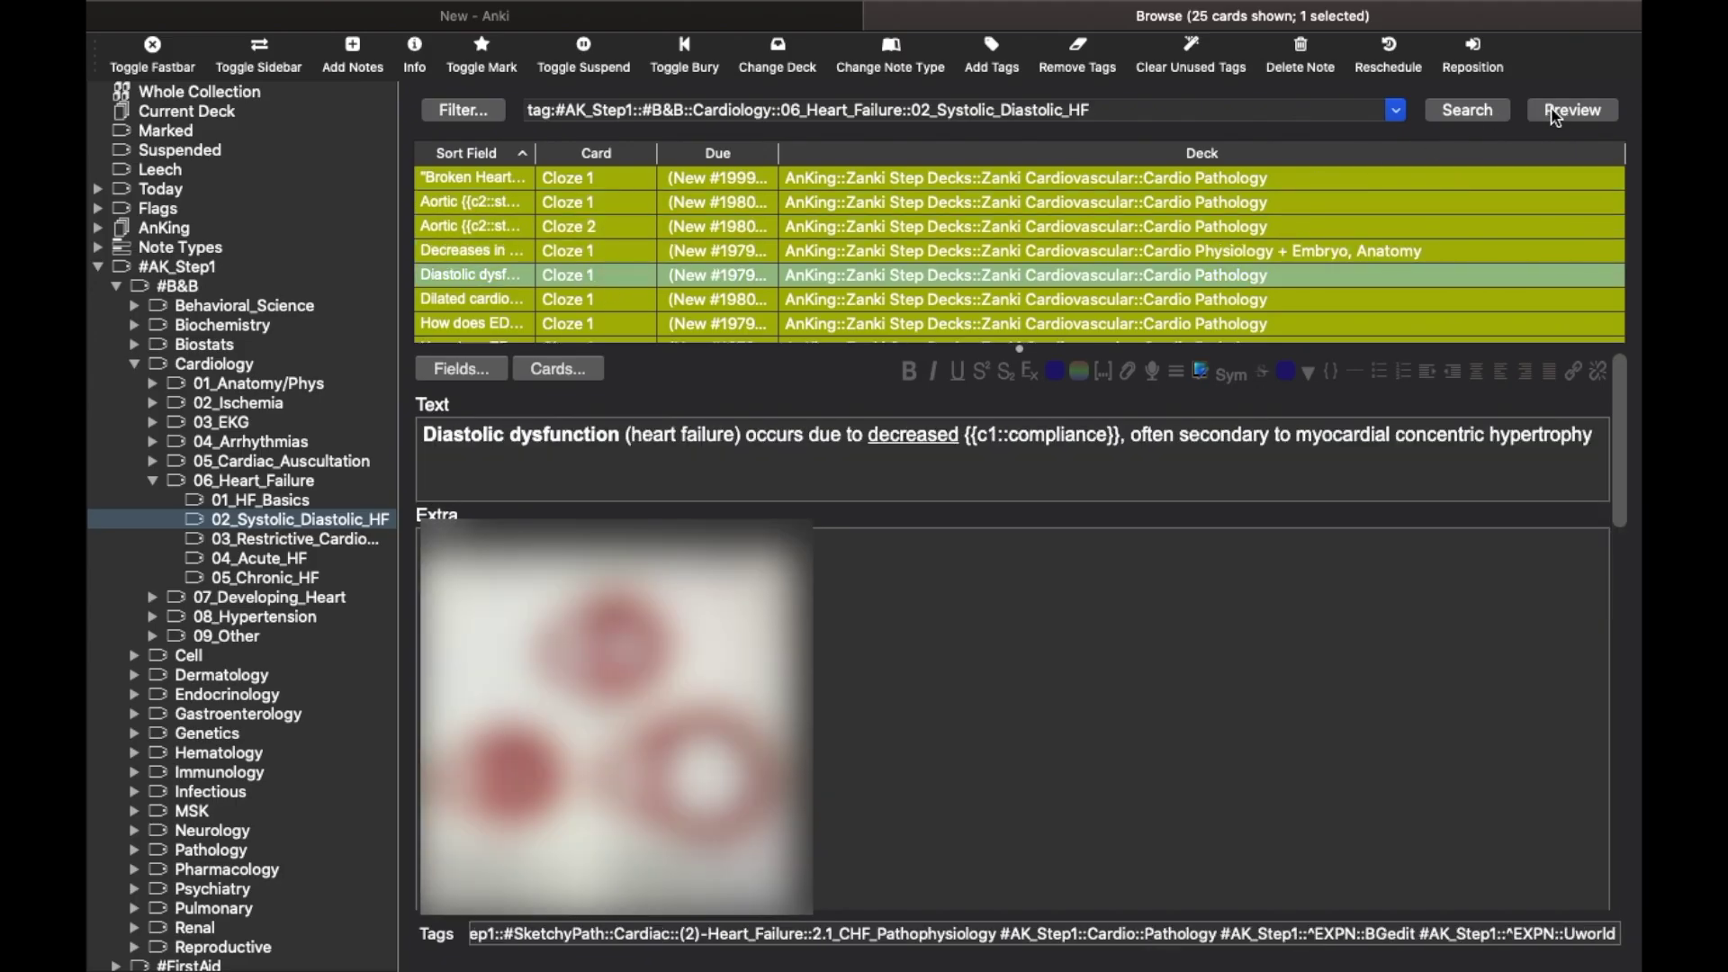
right_click(633, 306)
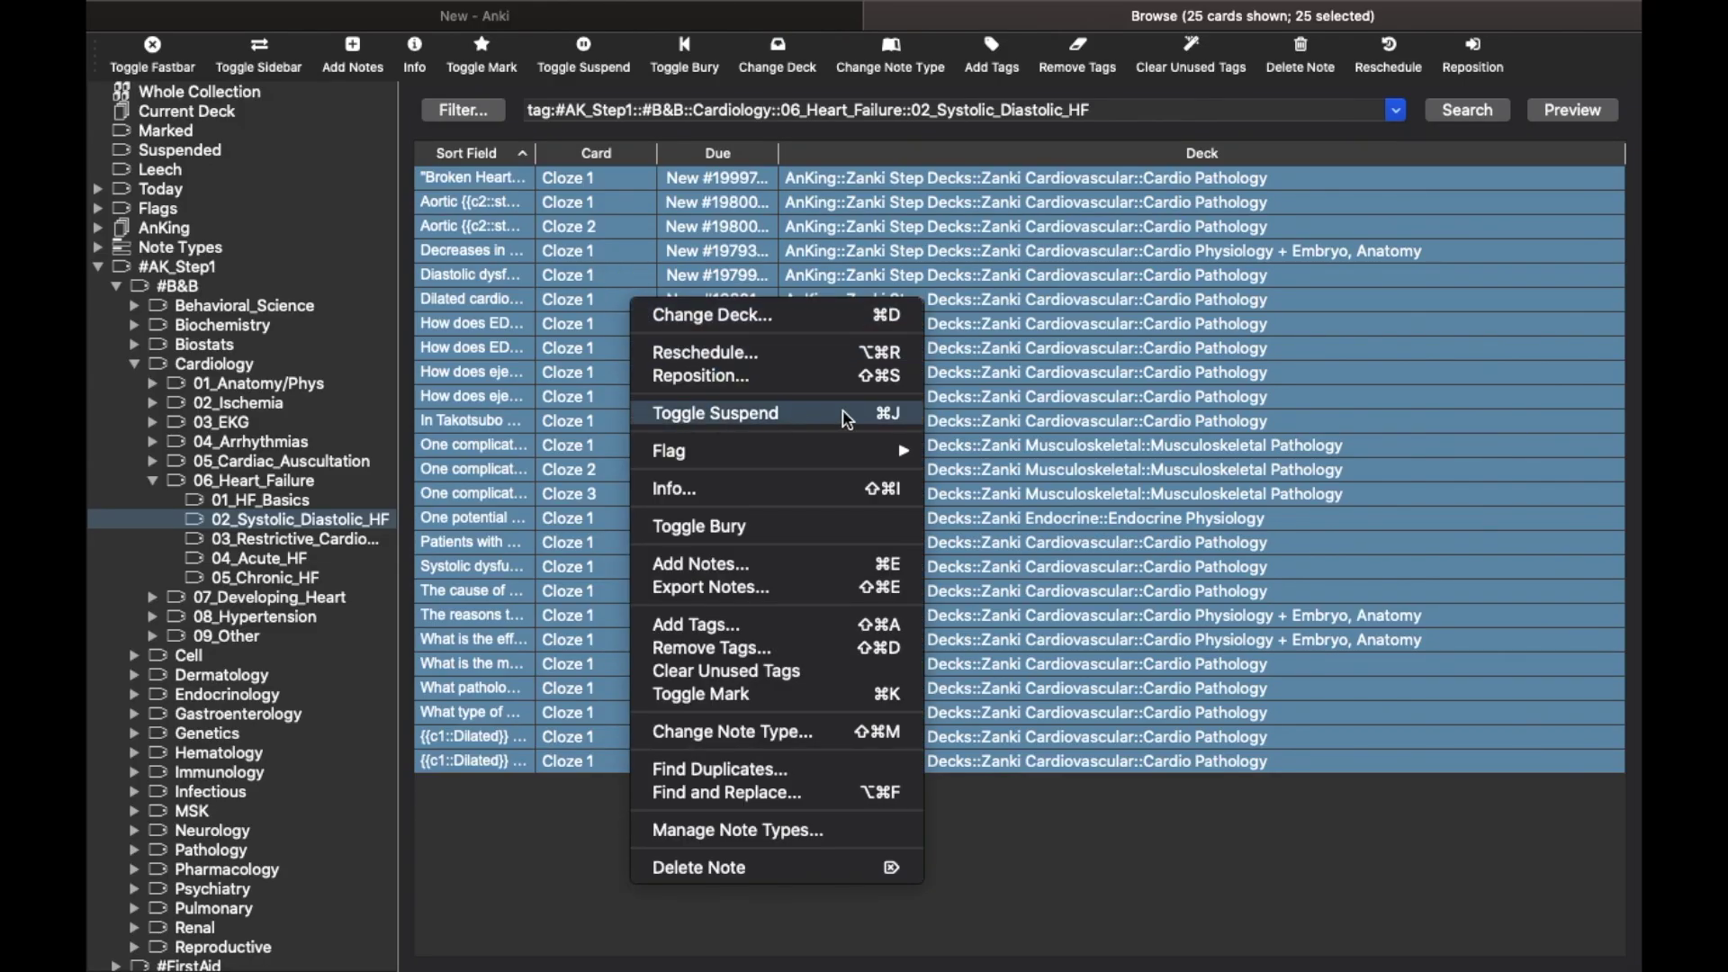
click(1004, 814)
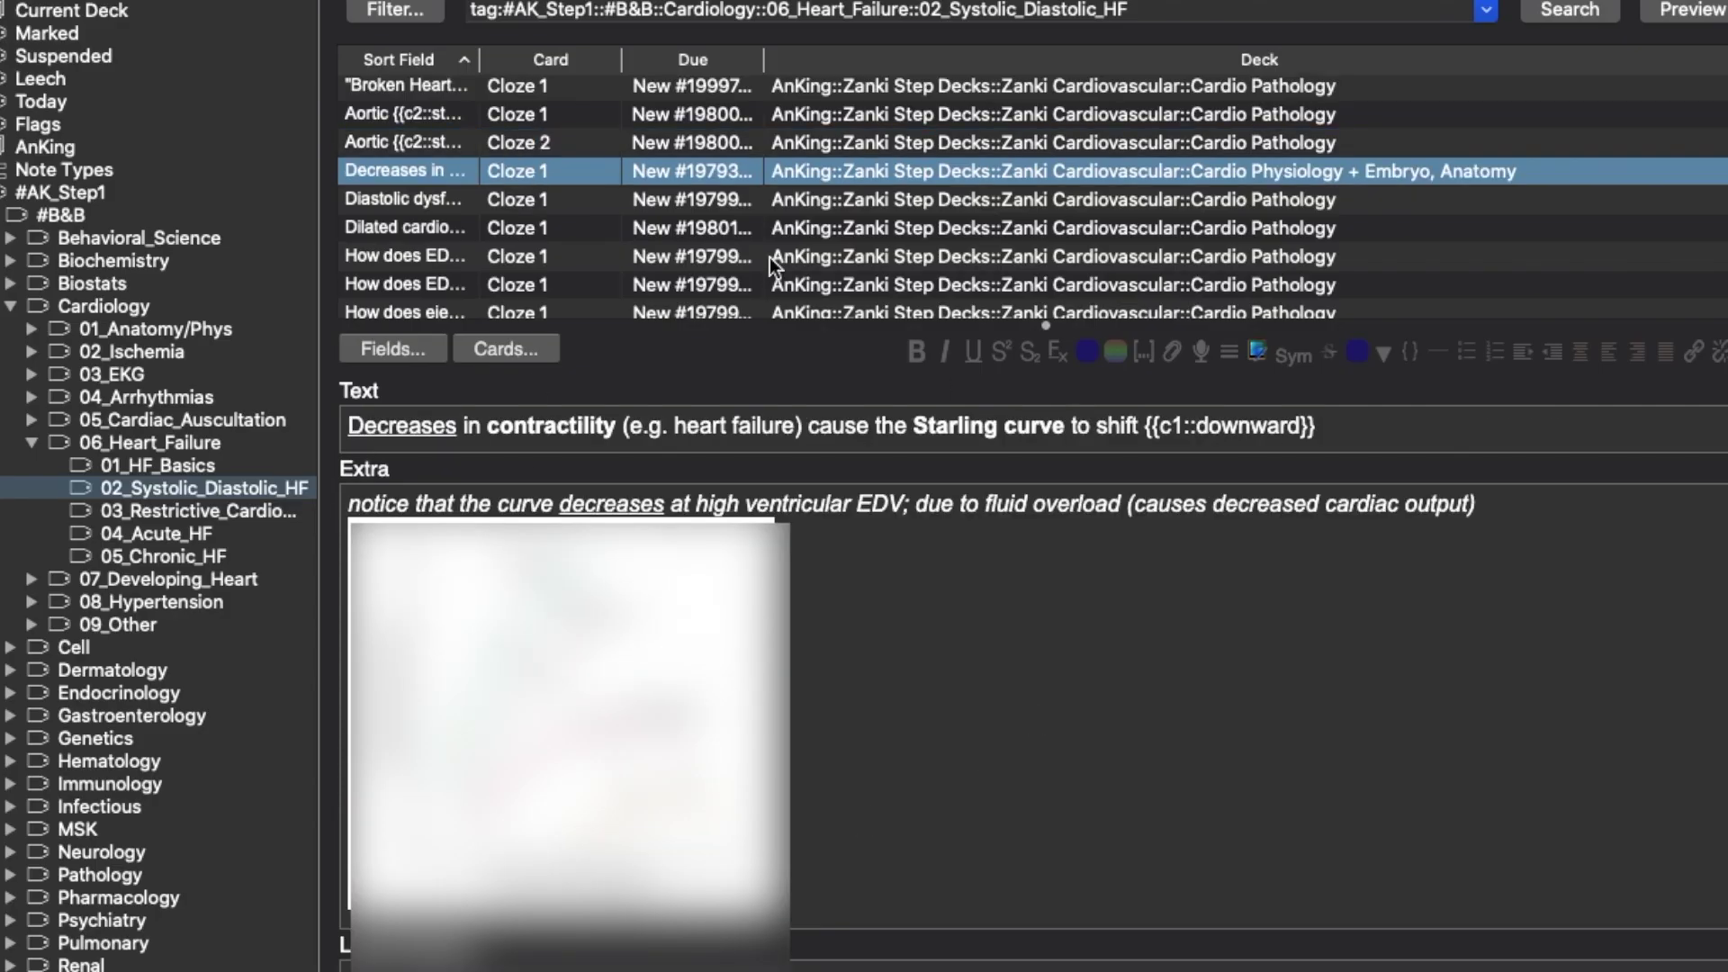
Open the Diastolic dysfunction note and scroll through its extra editor fields
click(551, 198)
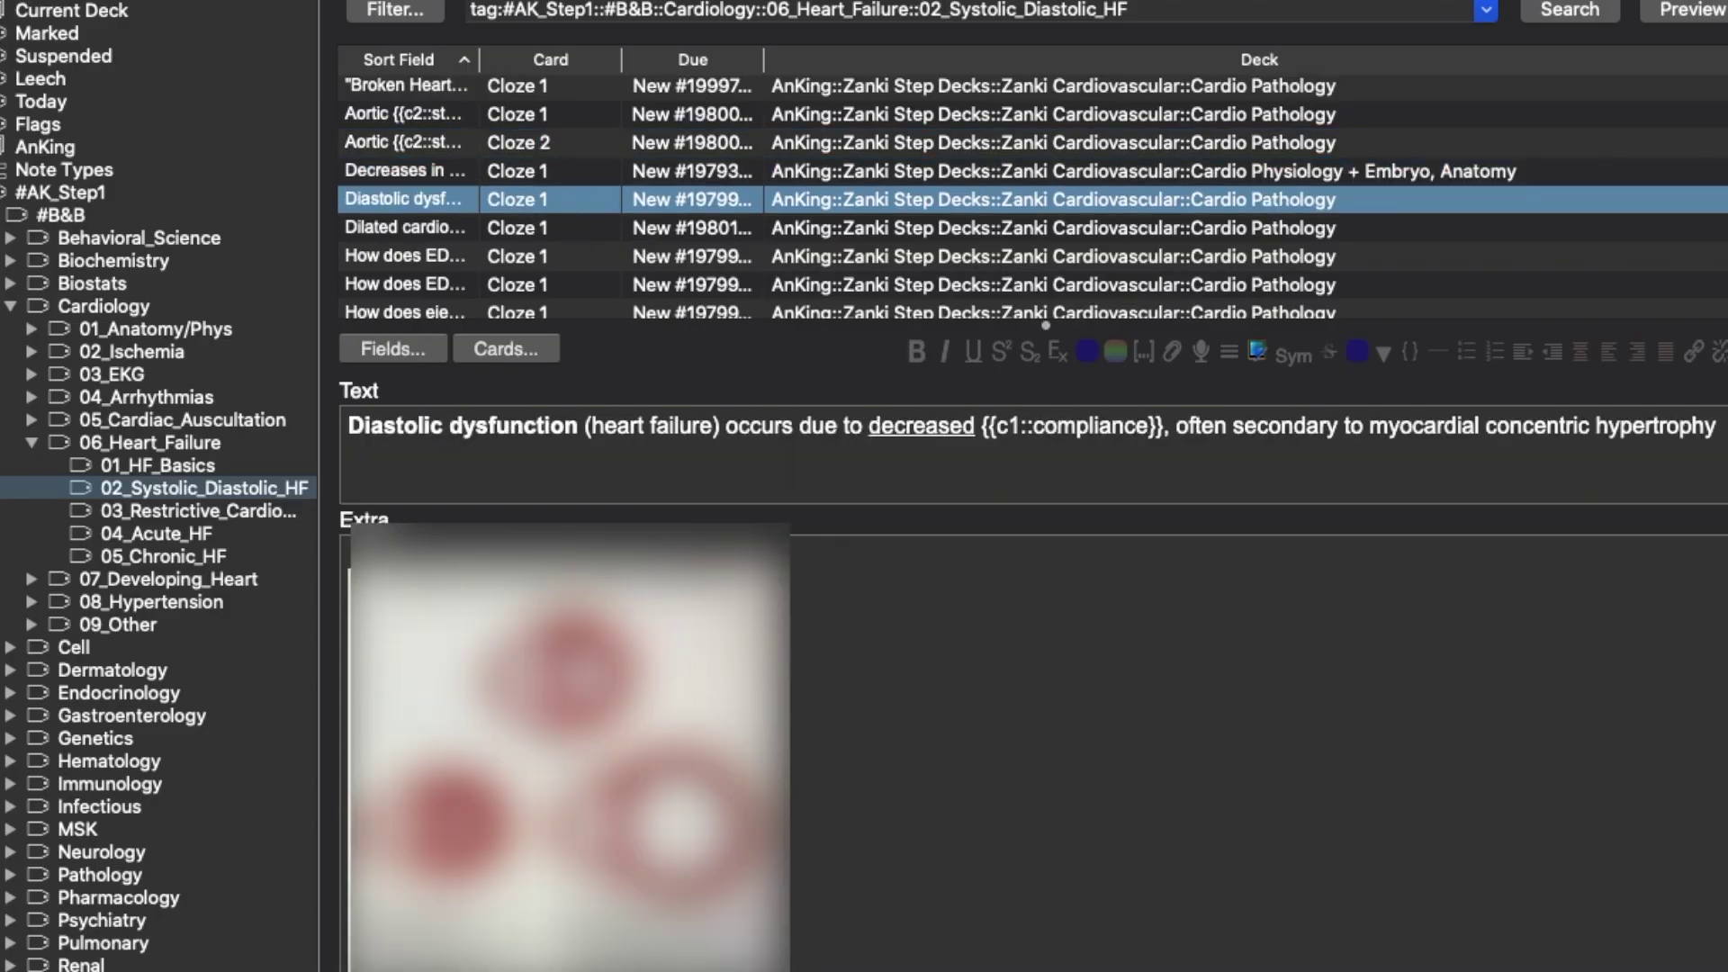
scroll(1032, 667, down, 15)
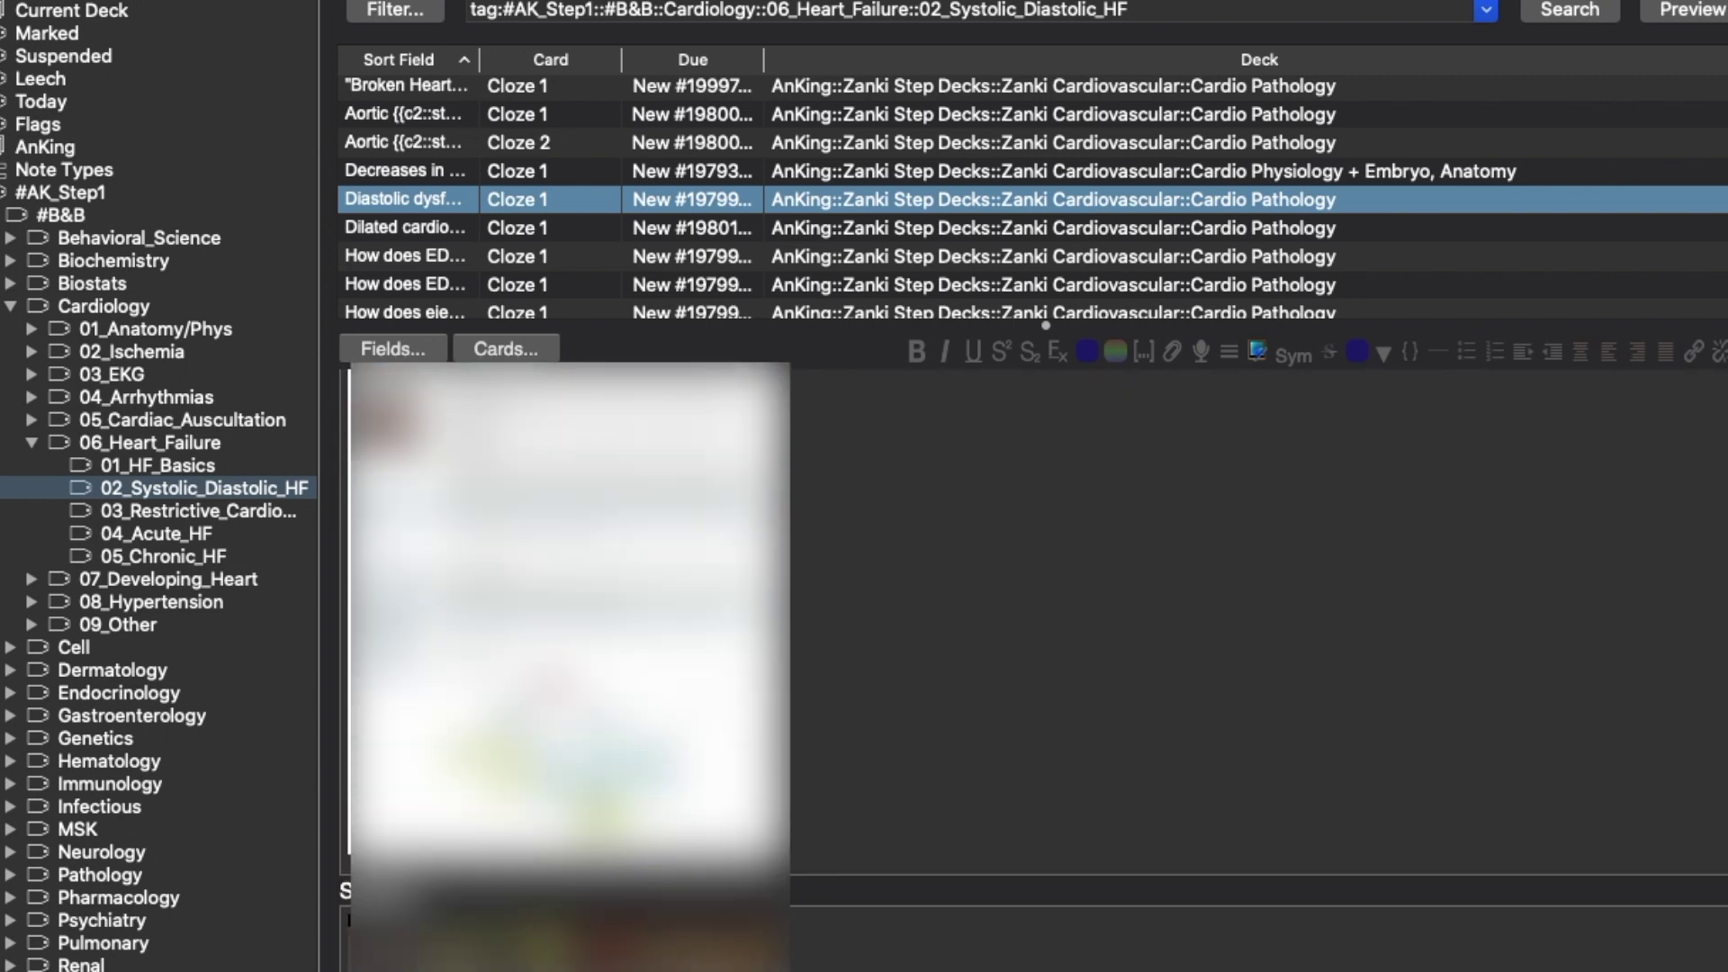
scroll(1032, 667, down, 8)
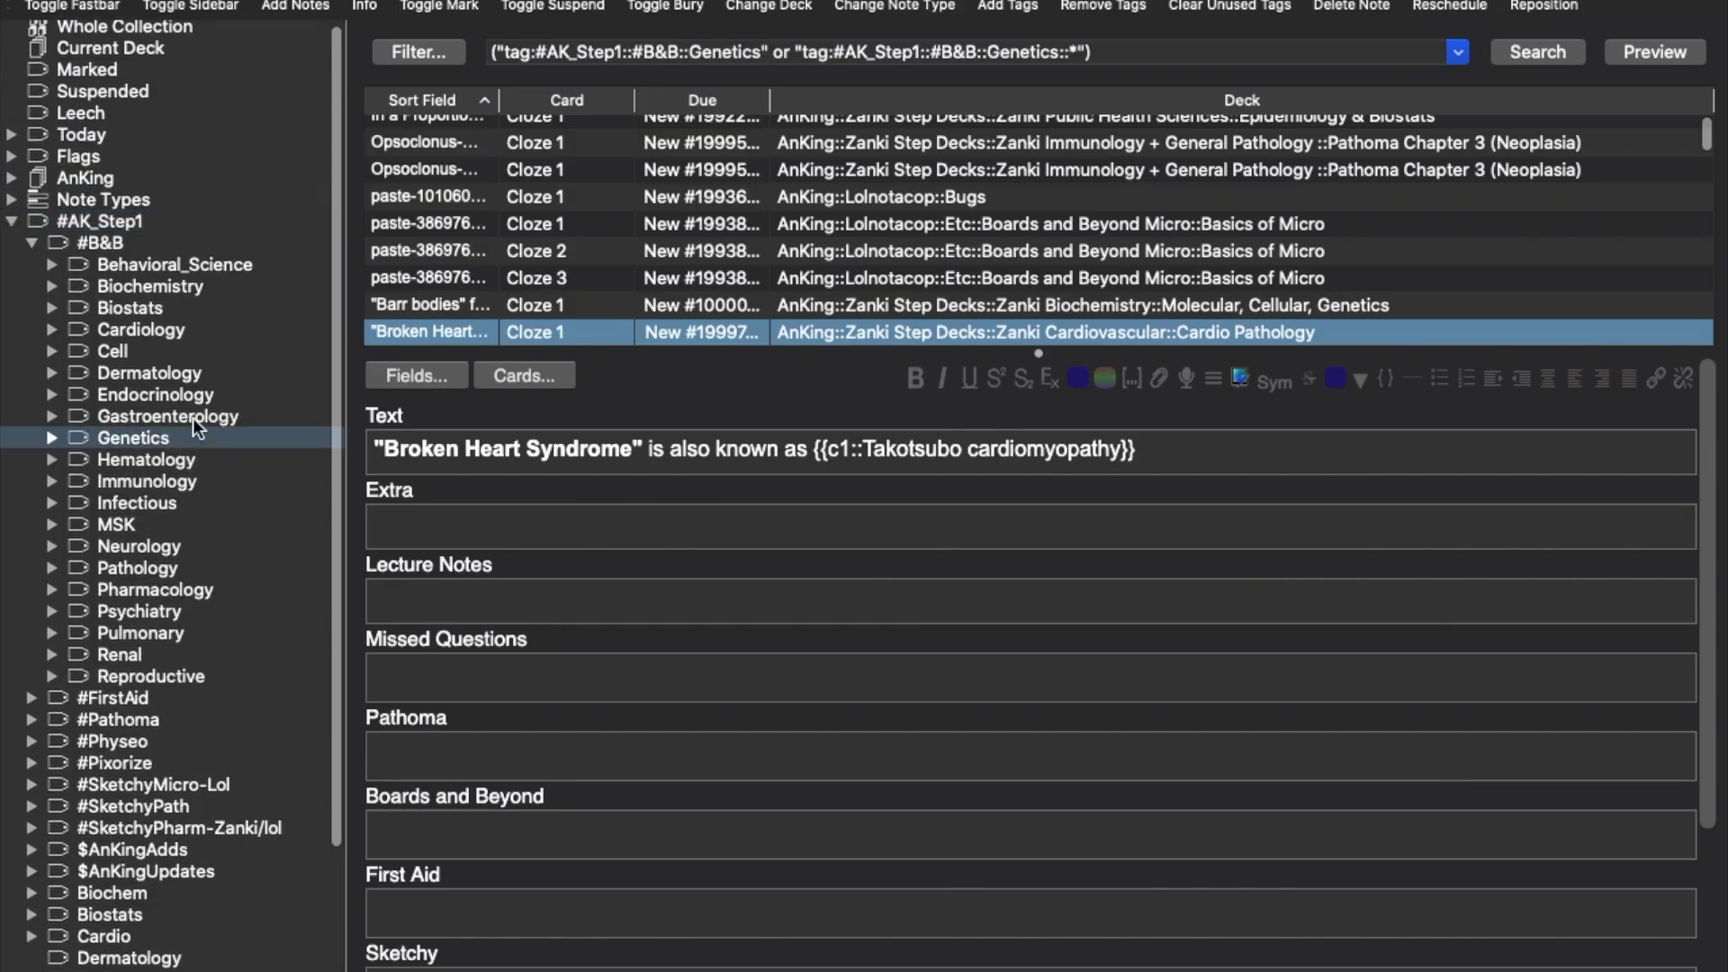
From the Endocrinology tag, search 'aortic stenosis' and open the Aortic Area auscultation note
click(205, 400)
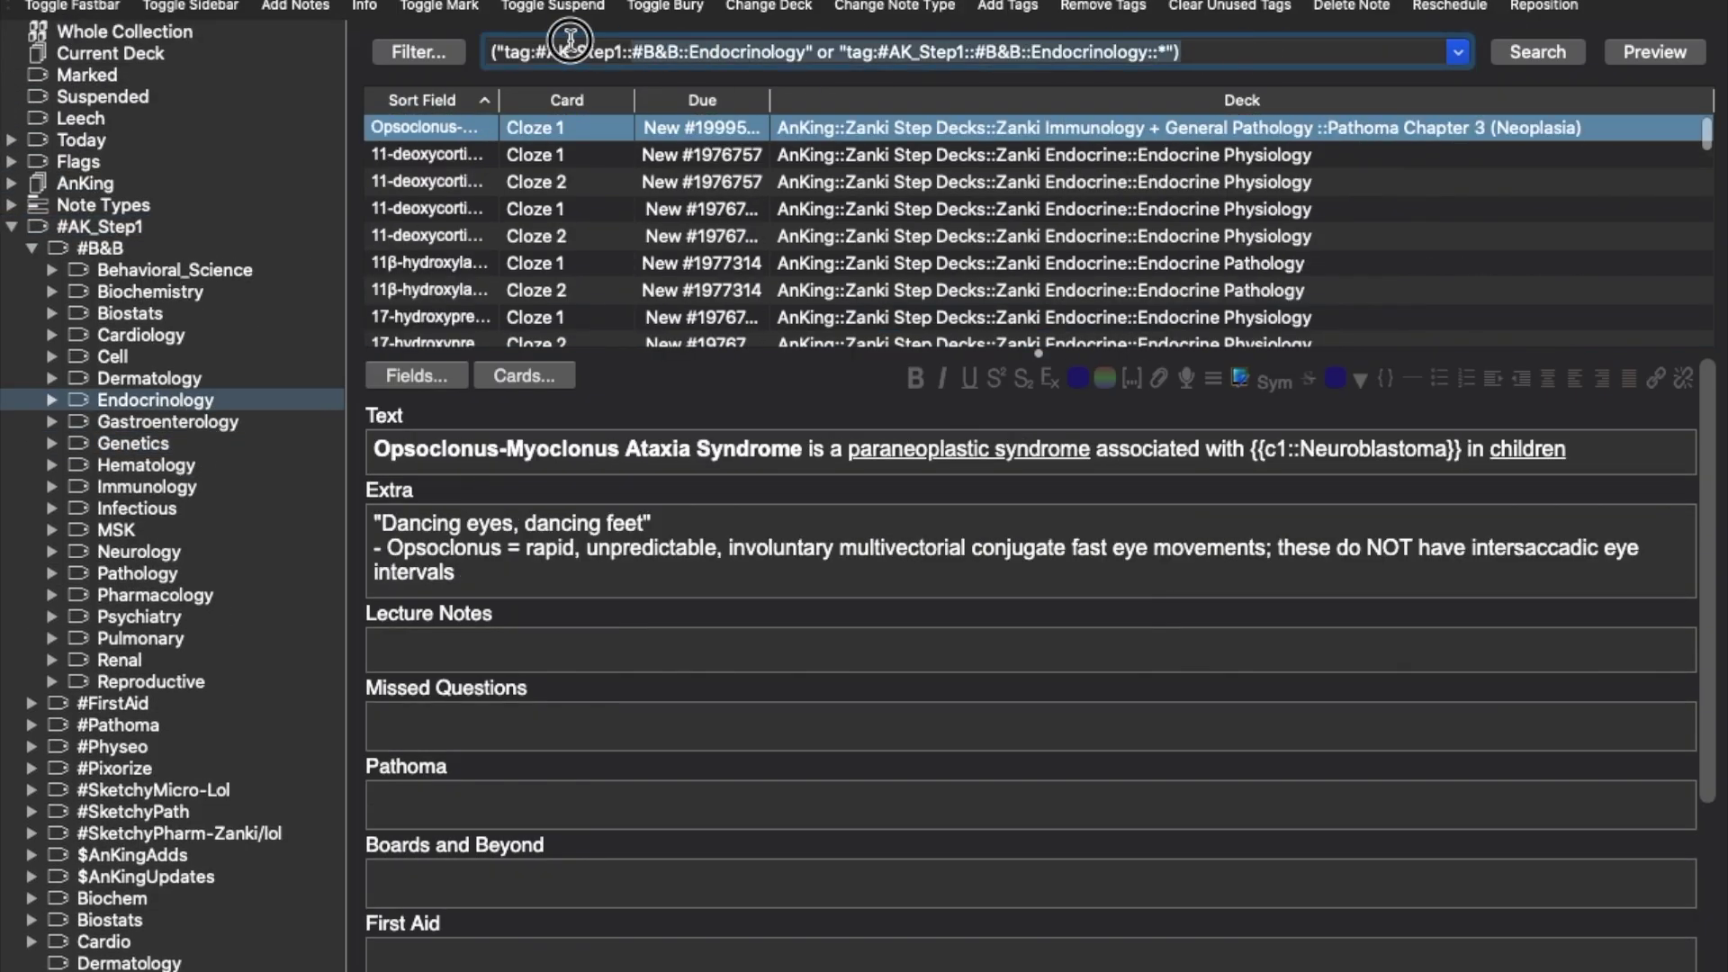
text(aort)
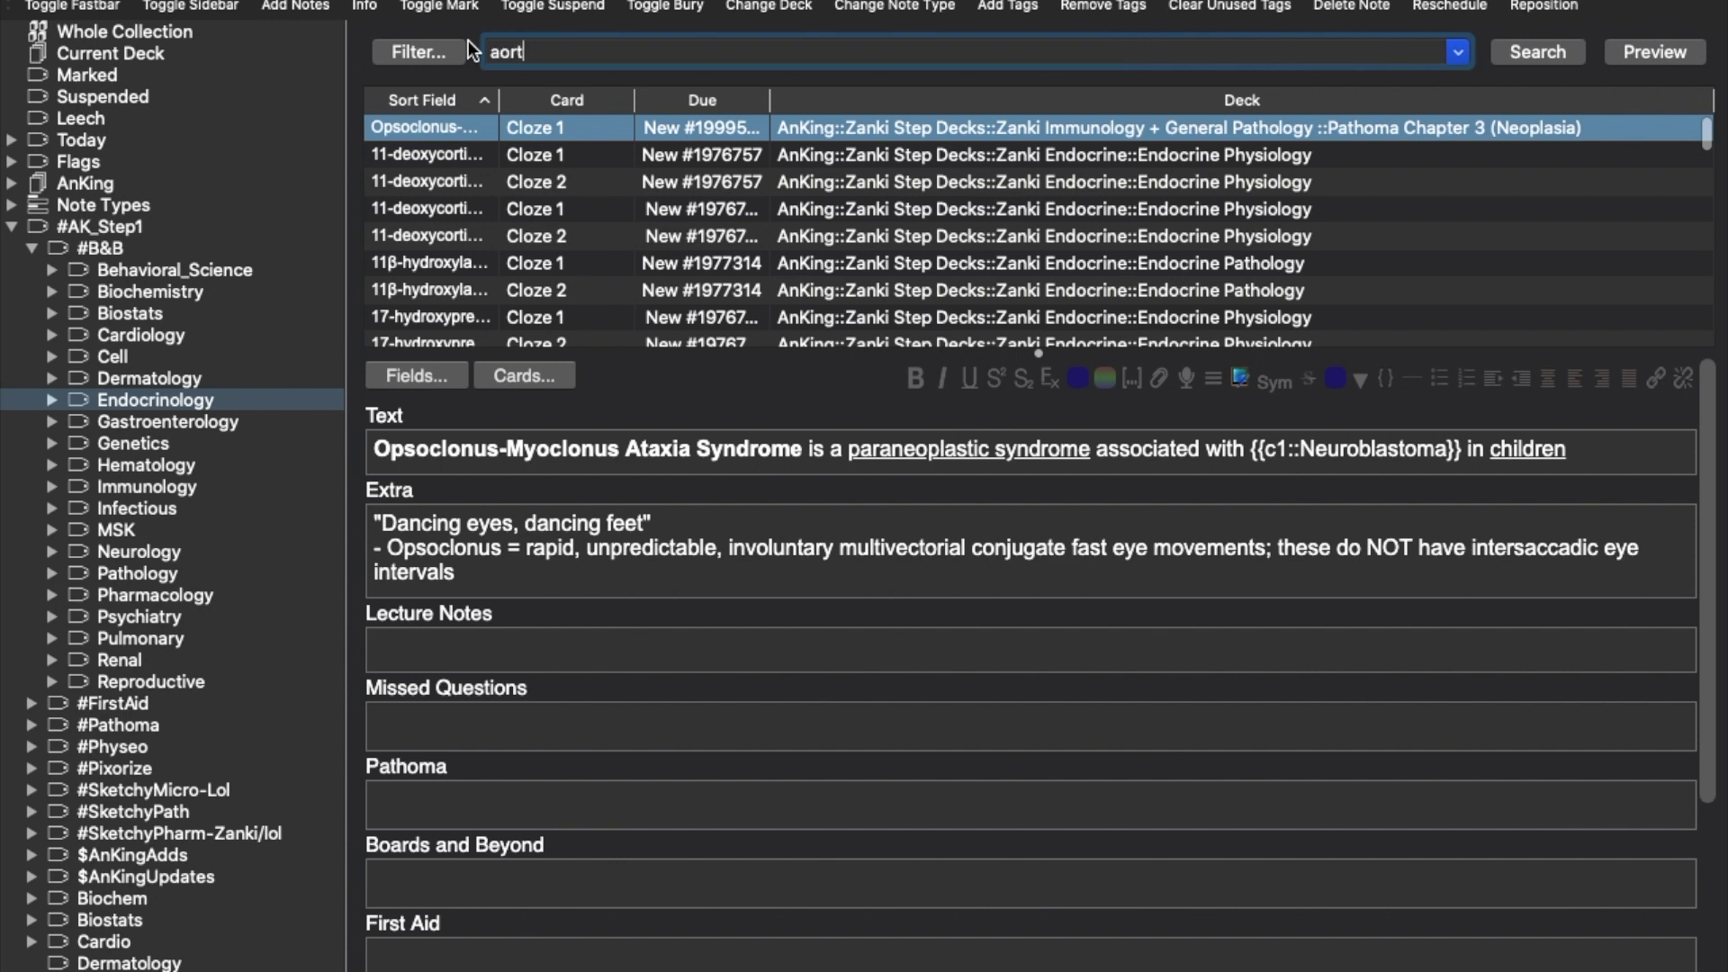
text(ic stenosis)
key(Return)
click(452, 170)
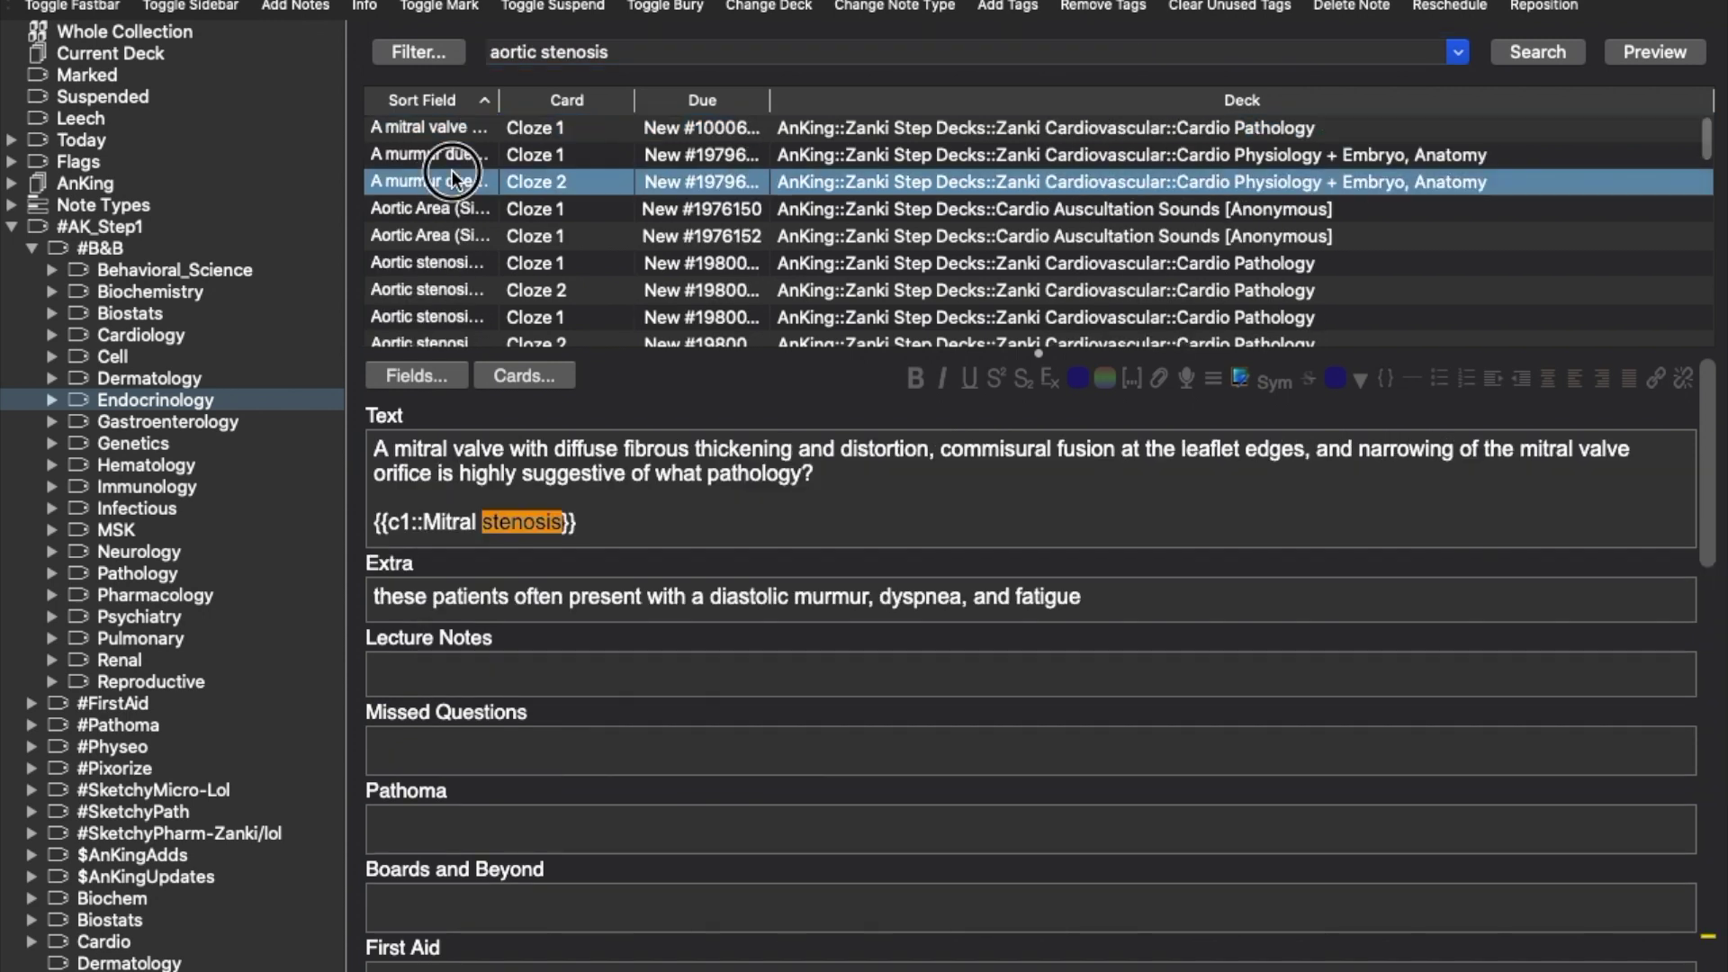
click(452, 206)
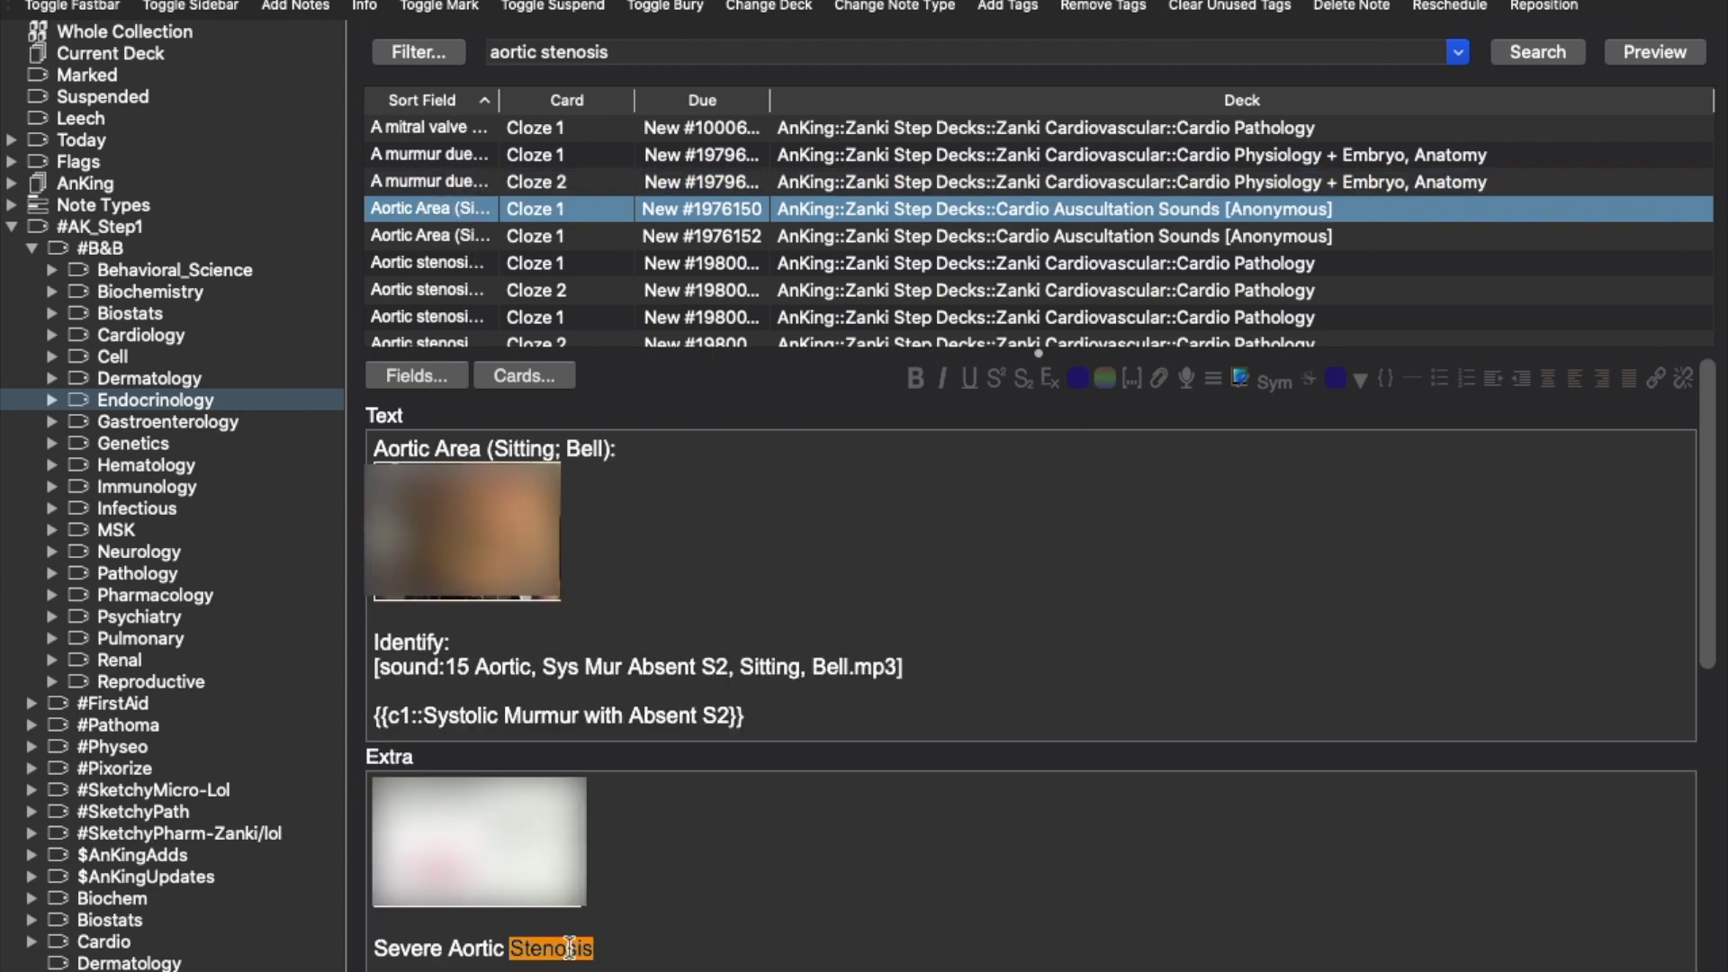